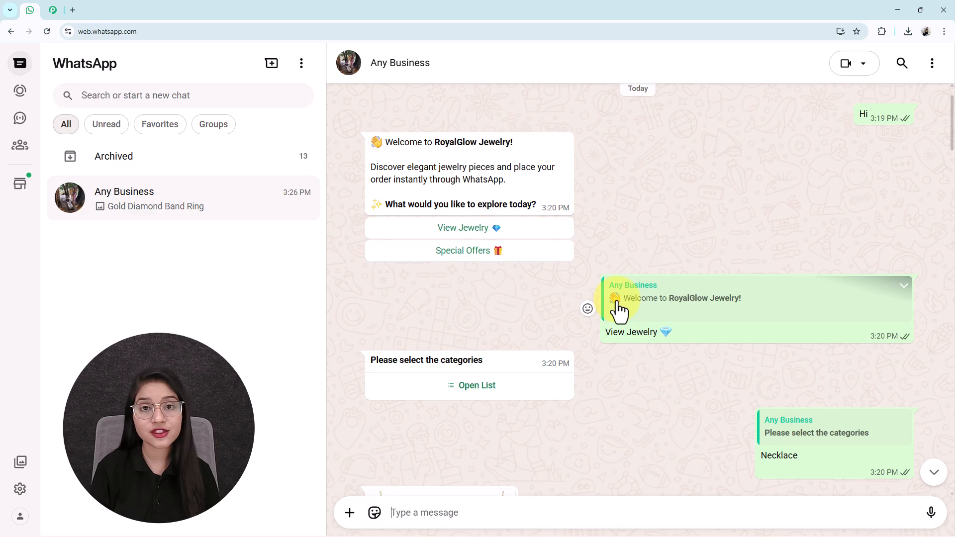
# - Scroll up and down through the page to review the jewelry flow's messages
pyautogui.scroll(-3, 619, 311)
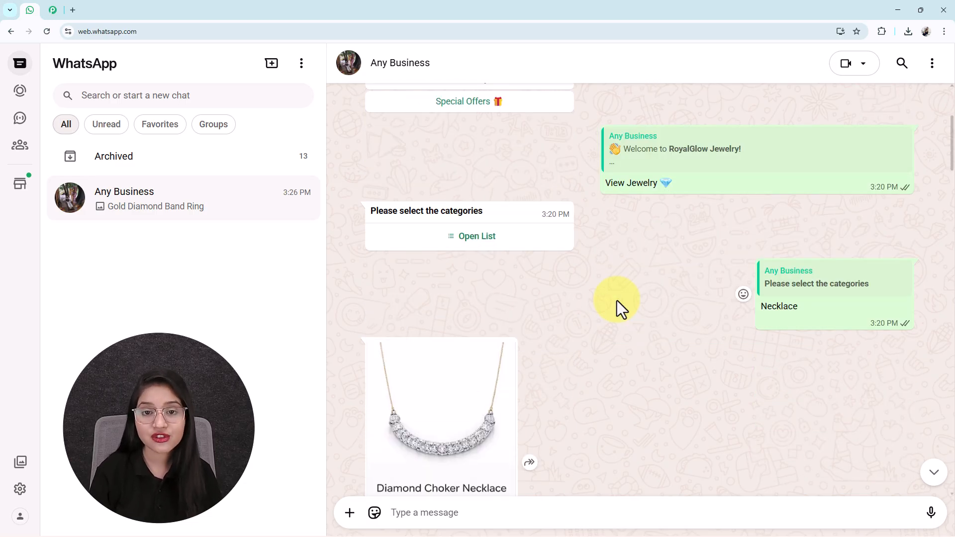
pyautogui.scroll(-1, 616, 300)
pyautogui.scroll(-7, 617, 300)
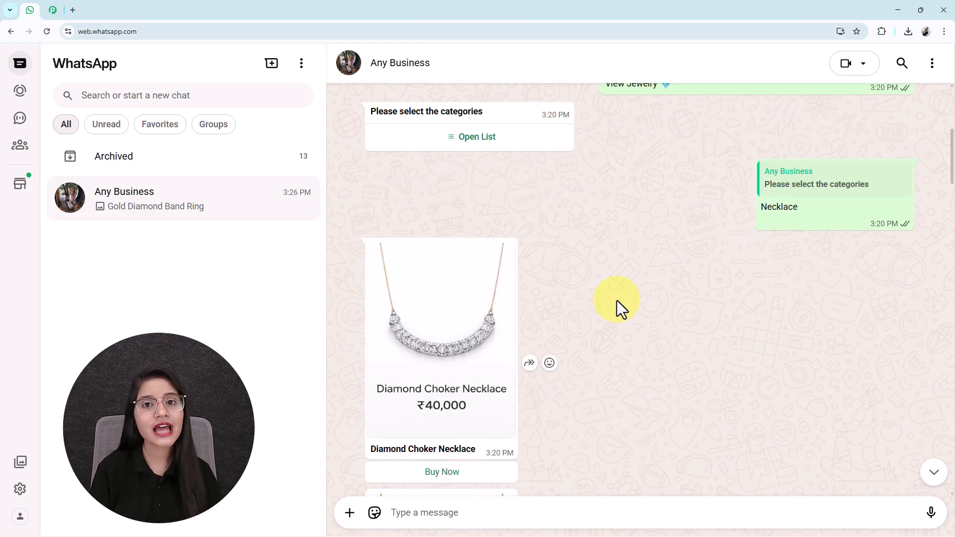
pyautogui.scroll(-1, 616, 300)
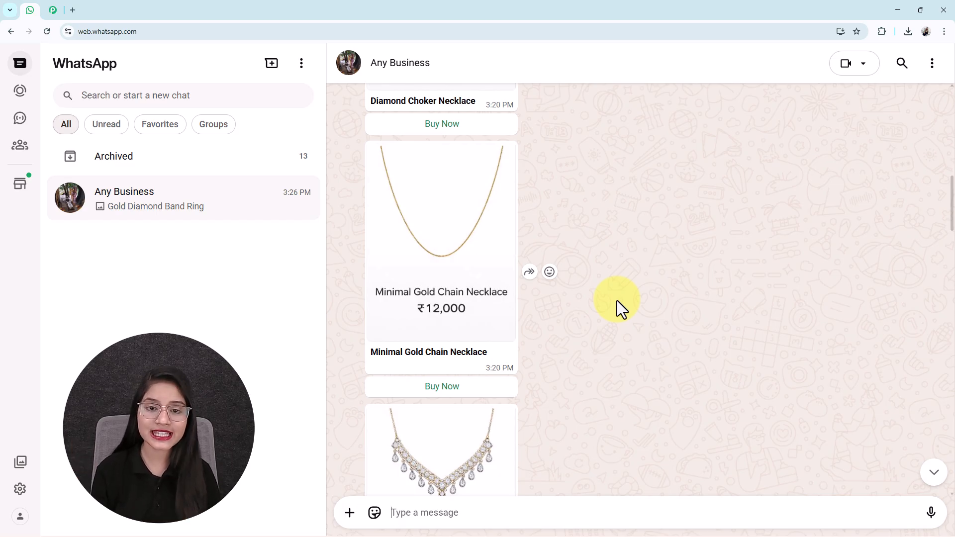
pyautogui.scroll(-4, 617, 300)
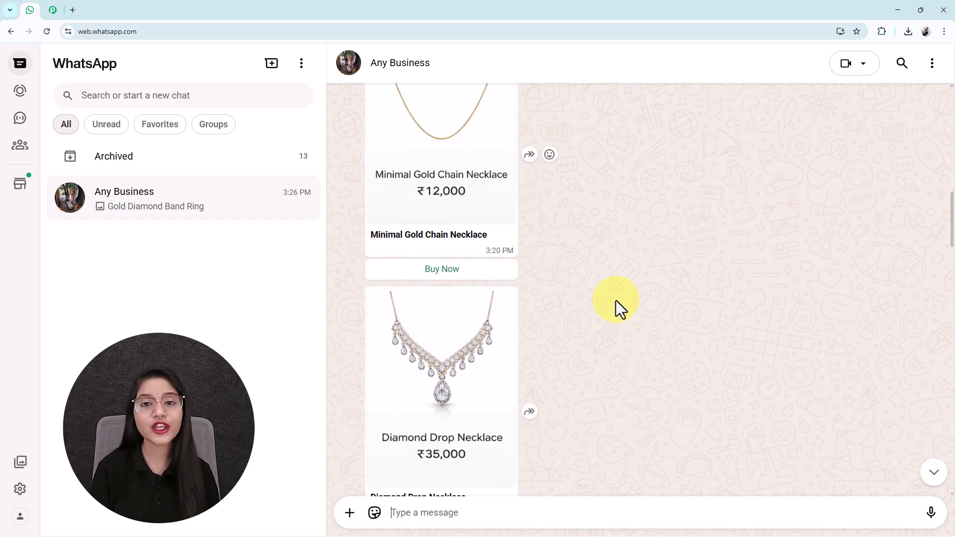
pyautogui.scroll(-12, 616, 300)
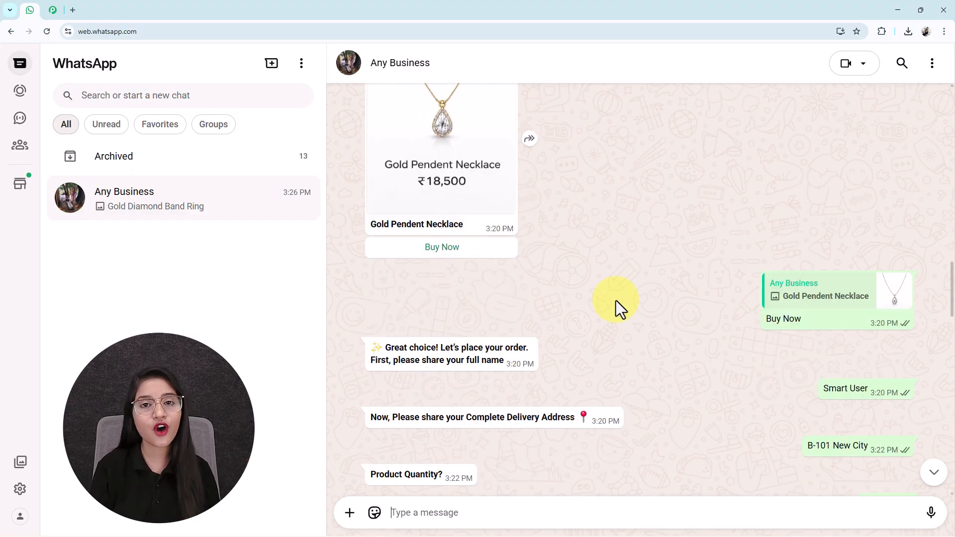
pyautogui.scroll(-7, 616, 300)
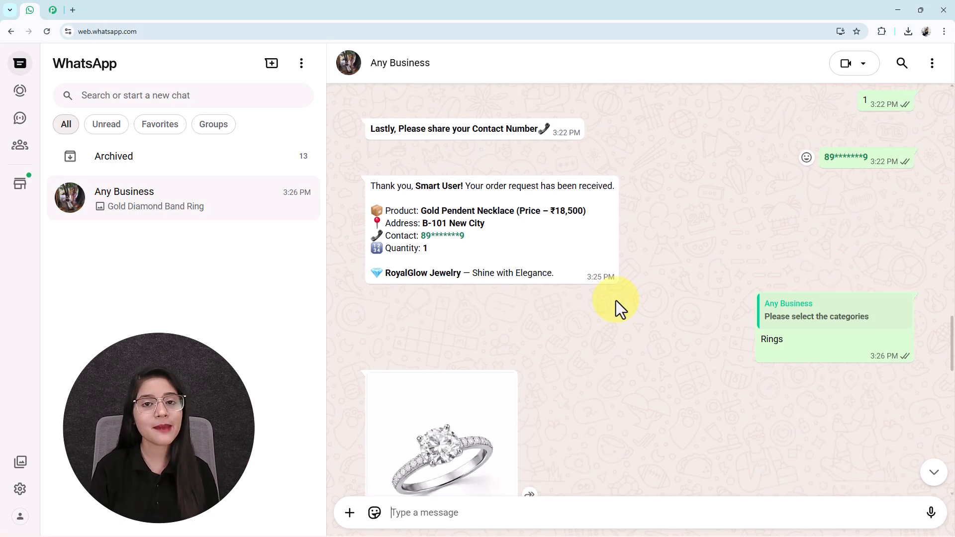
pyautogui.scroll(-5, 616, 301)
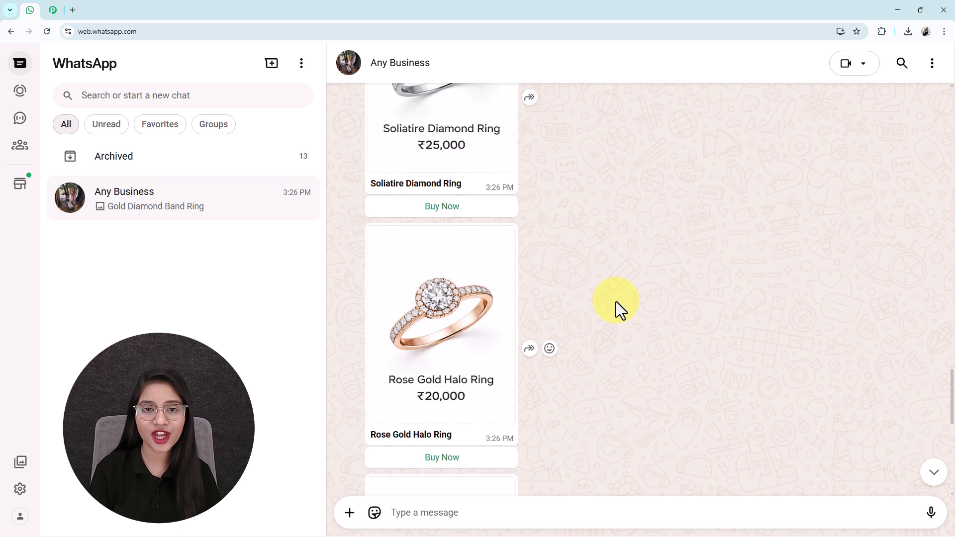
pyautogui.scroll(-9, 616, 301)
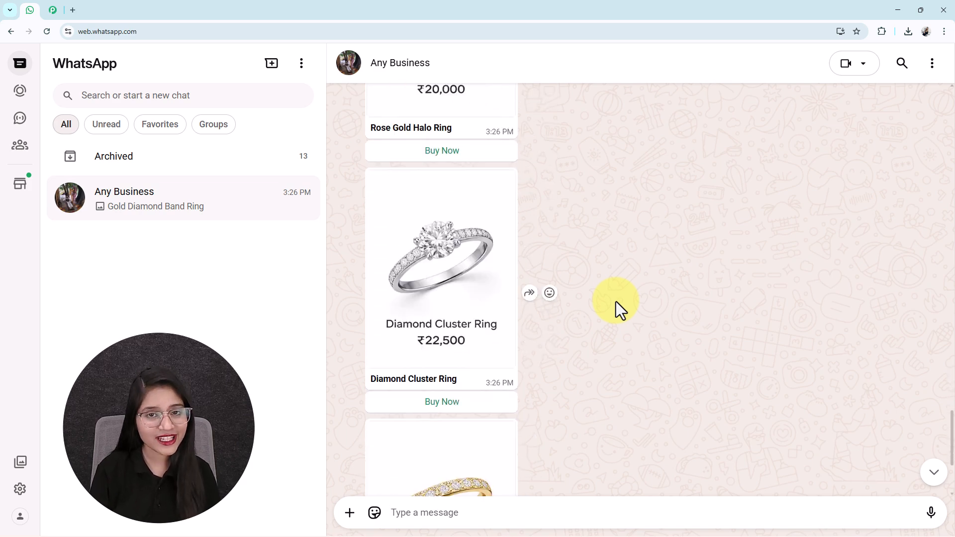
pyautogui.scroll(18, 615, 301)
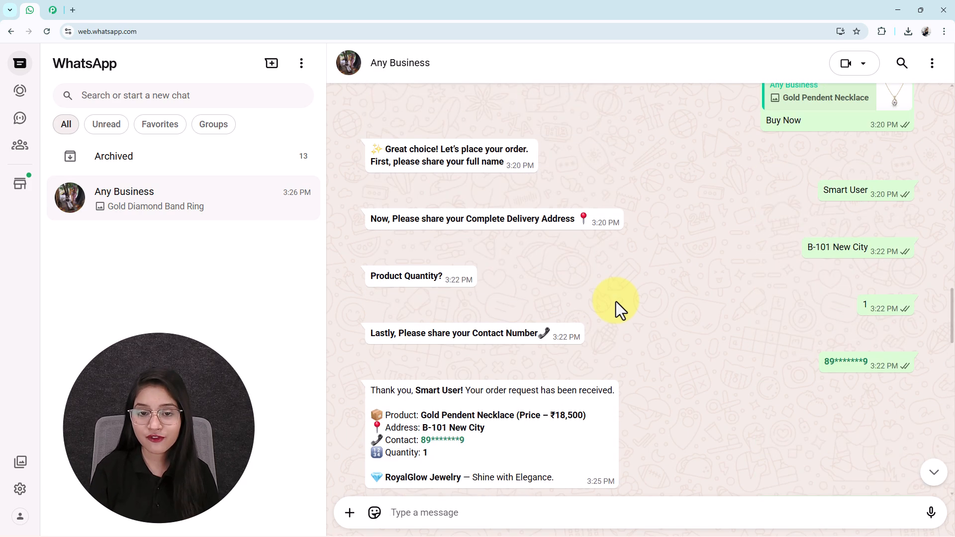
pyautogui.scroll(9, 616, 302)
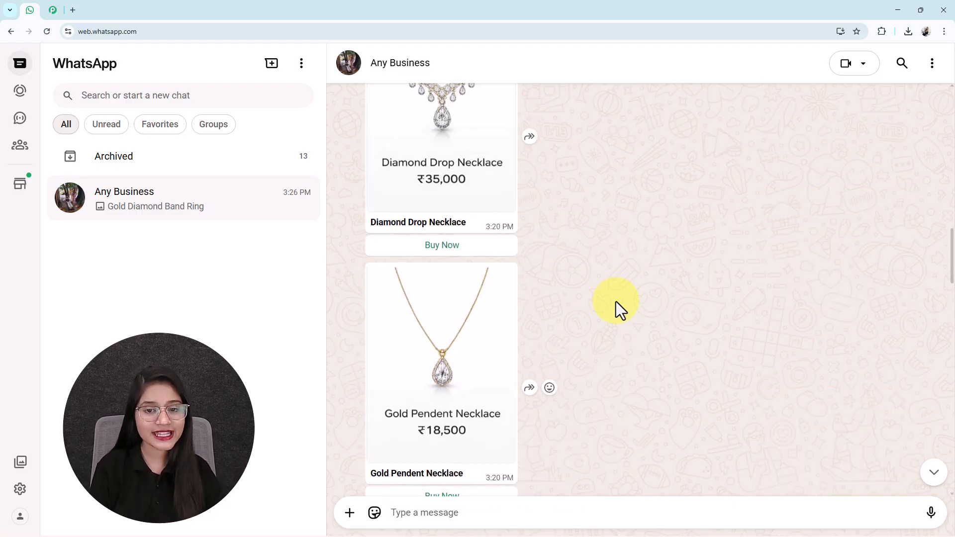
pyautogui.scroll(2, 615, 301)
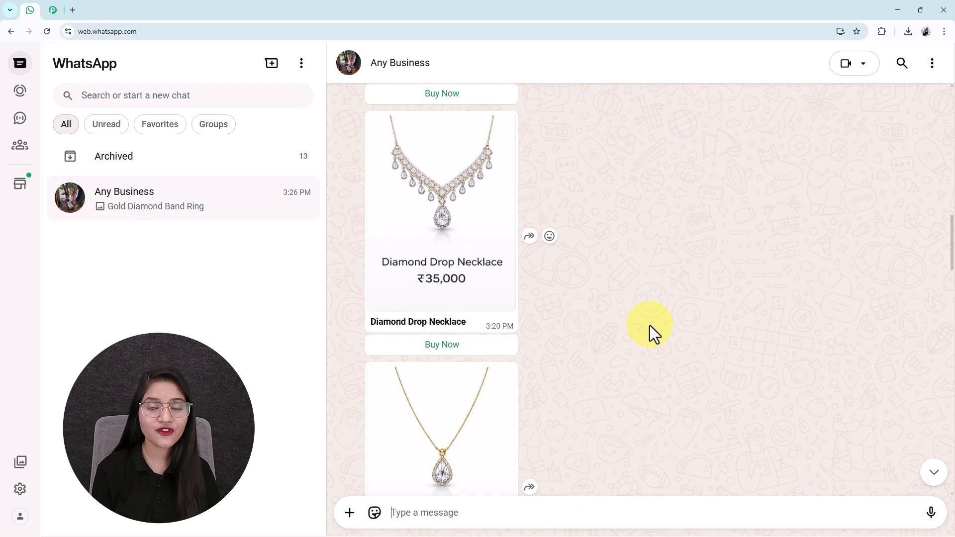
pyautogui.scroll(-6, 649, 325)
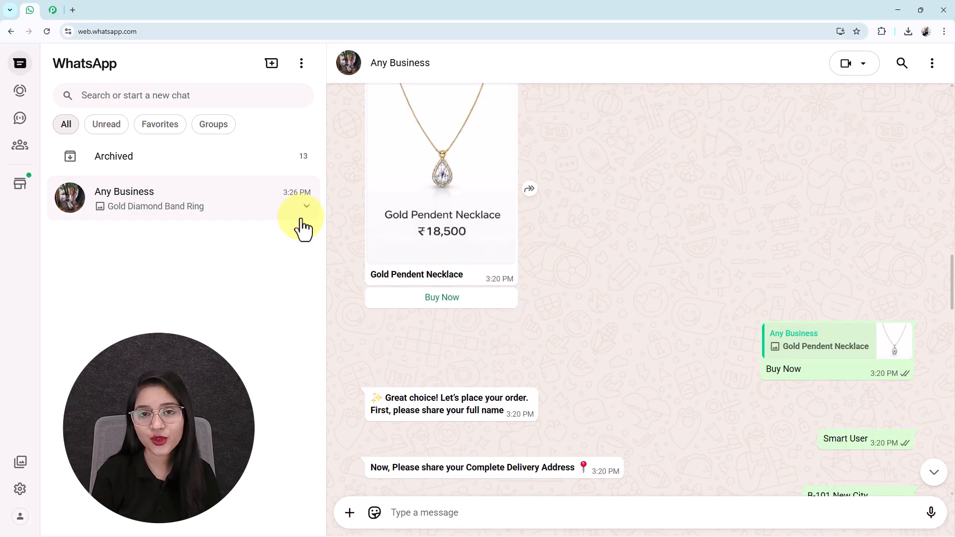
# - Switch between the Chatflow flow canvas and WhatsApp Web, ending on the WhatsApp test chat
pyautogui.click(51, 11)
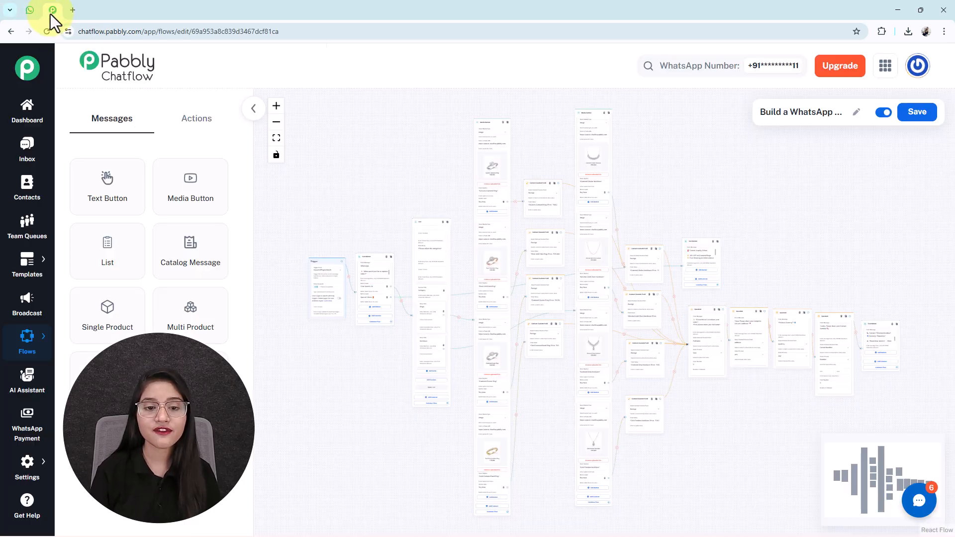
pyautogui.click(30, 11)
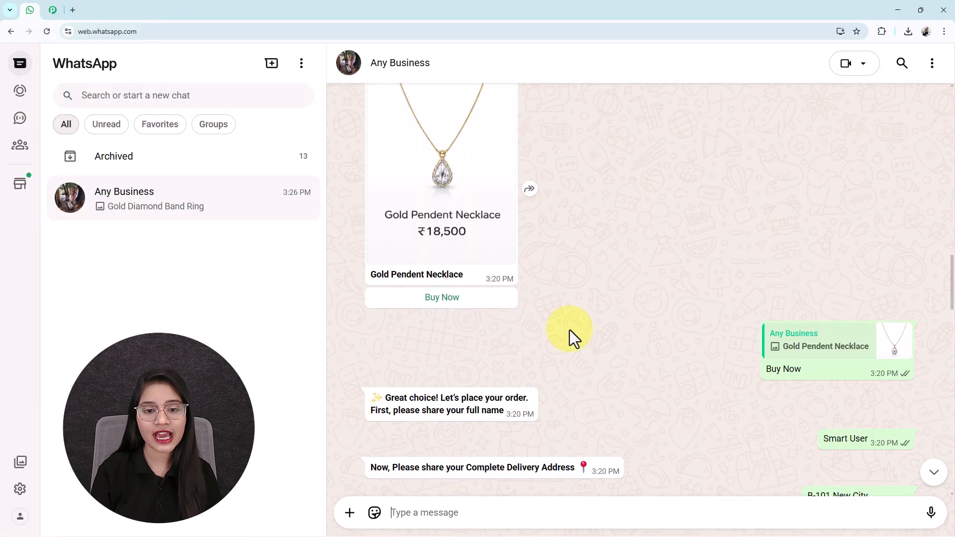
pyautogui.click(53, 11)
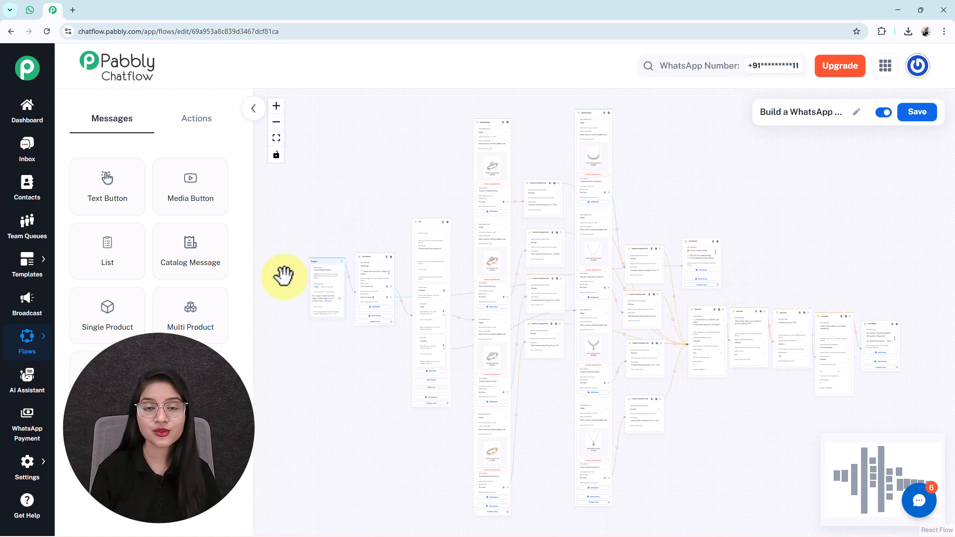
pyautogui.click(30, 10)
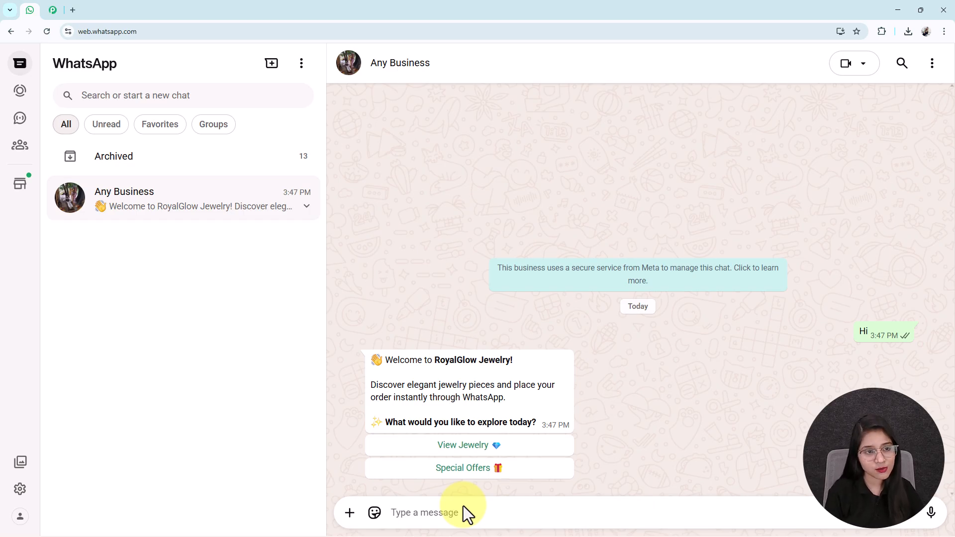
# - Choose View Jewelry, then pick and send Rings from the category list
pyautogui.click(462, 450)
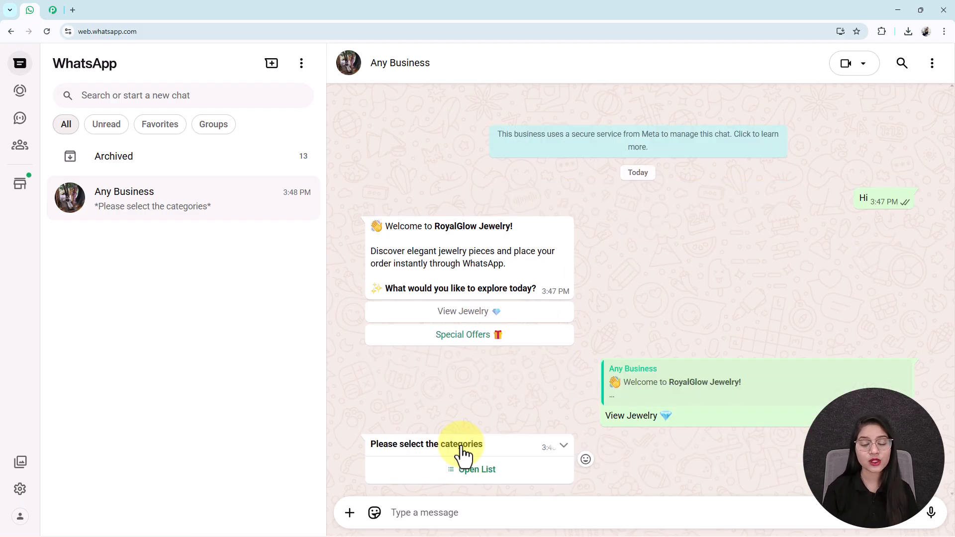
pyautogui.click(476, 470)
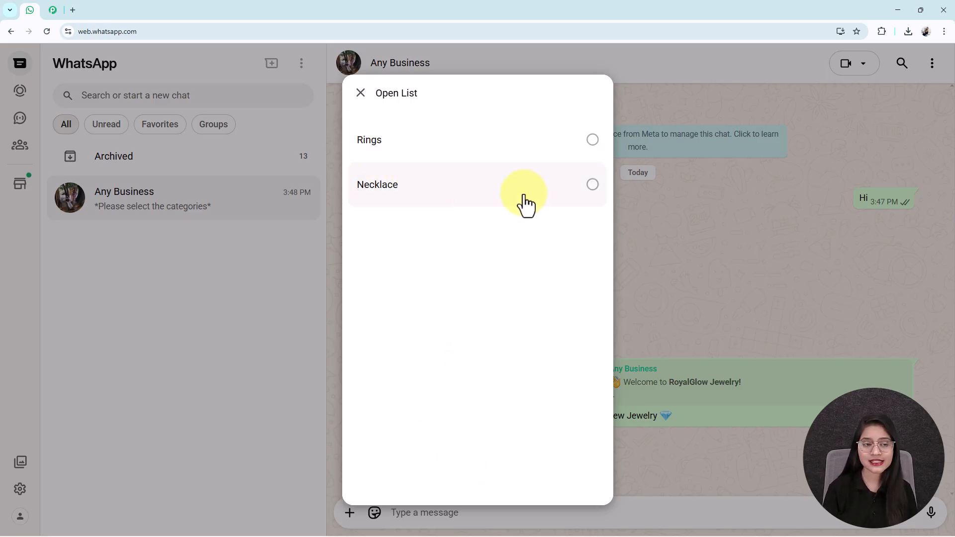
pyautogui.click(501, 156)
pyautogui.click(579, 469)
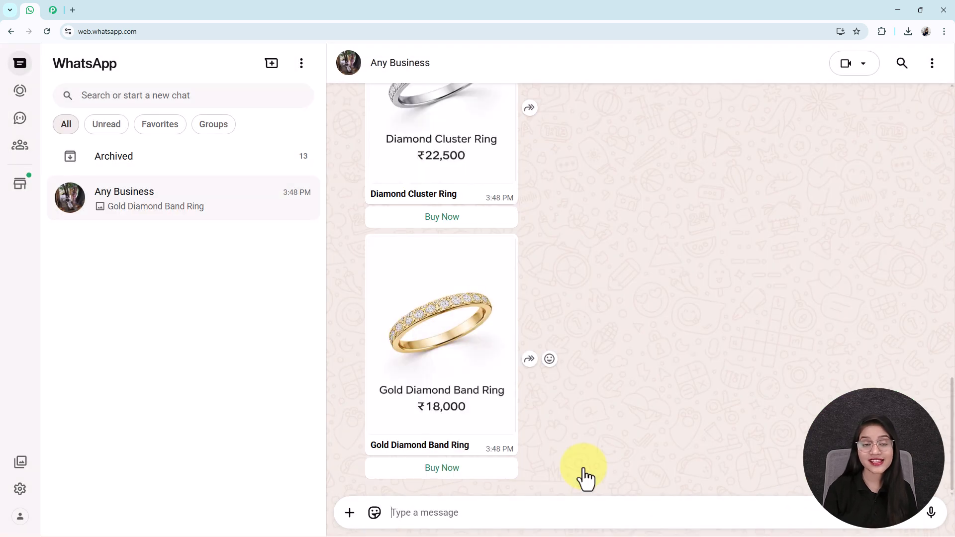
# - Browse the ring cards and tap Buy Now on the ₹18,000 Gold Diamond Band Ring
pyautogui.scroll(10, 585, 478)
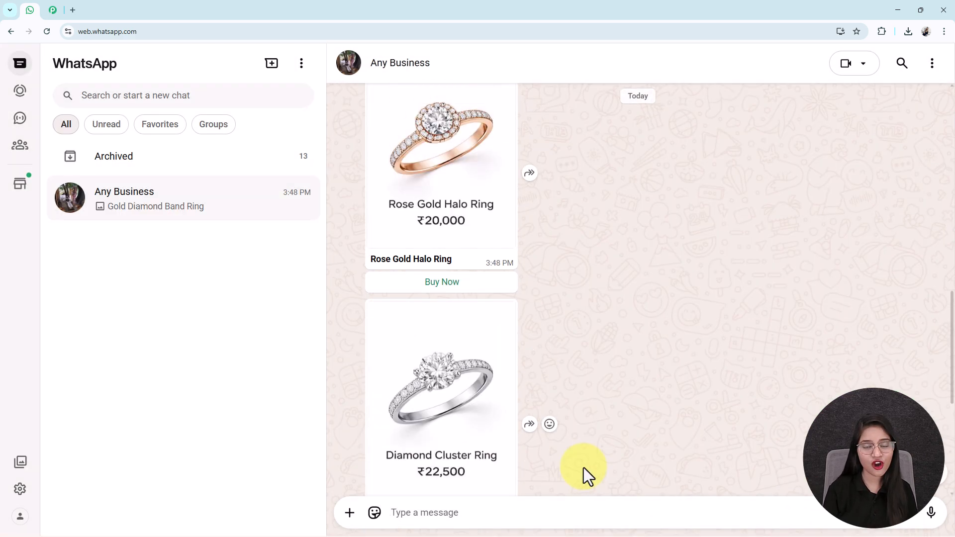
pyautogui.scroll(-10, 584, 468)
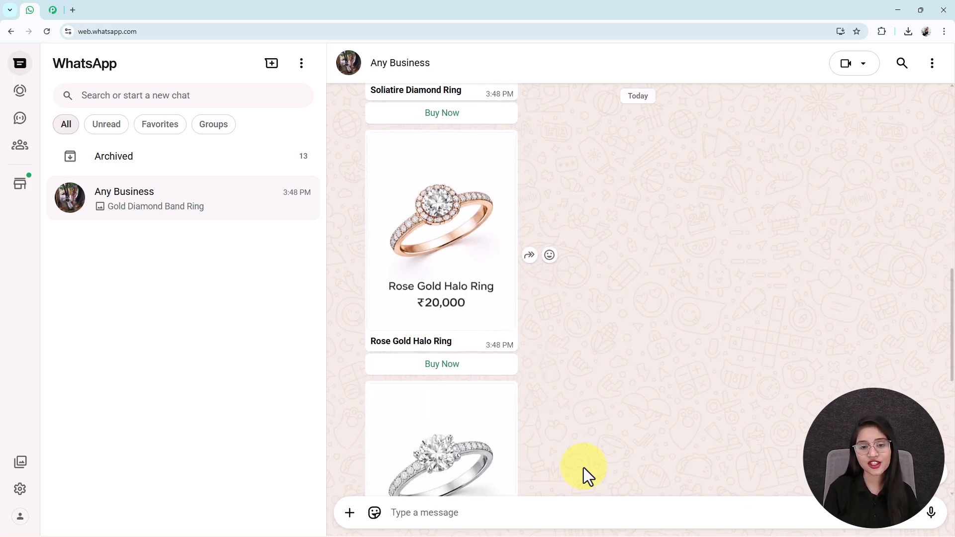
pyautogui.scroll(-2, 549, 398)
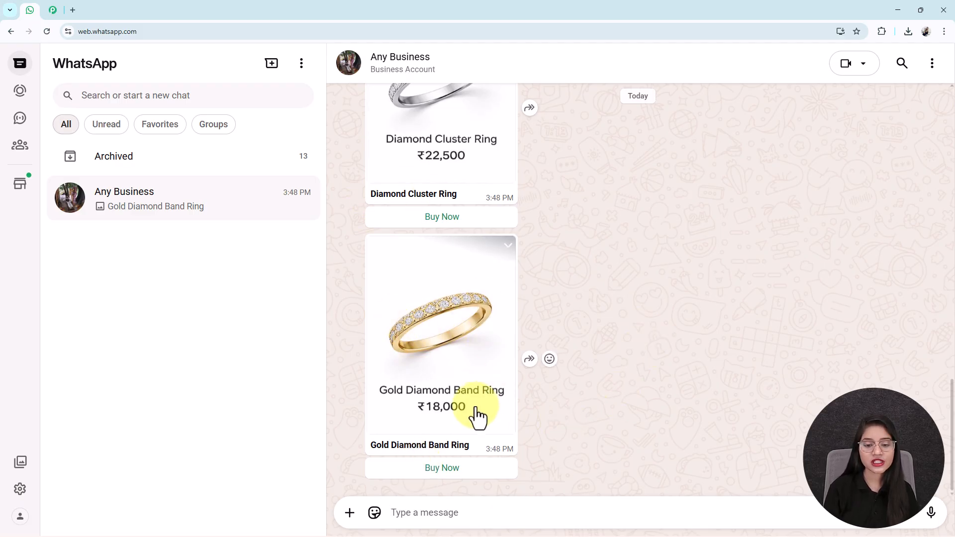
pyautogui.click(434, 470)
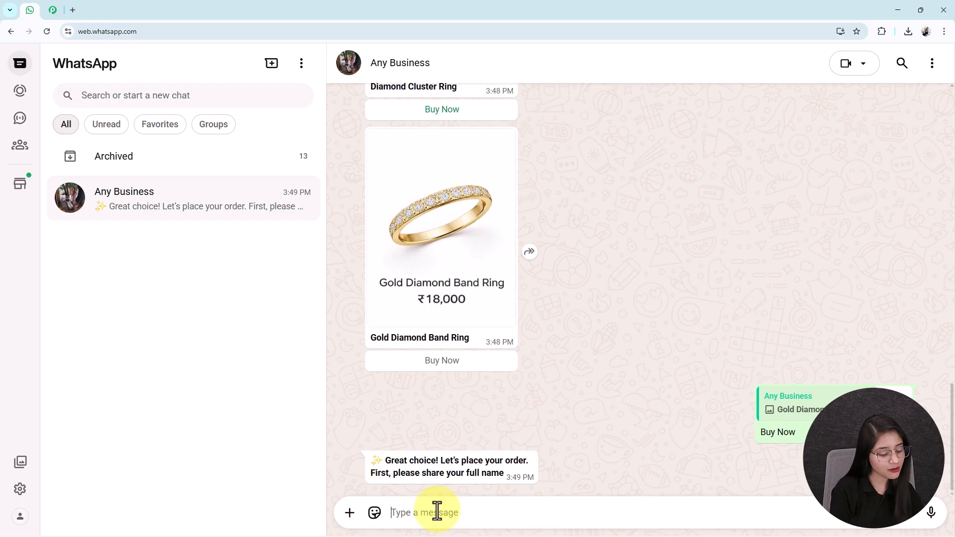
pyautogui.write('mS')
pyautogui.press('BackSpace')
pyautogui.press('BackSpace')
pyautogui.write('S')
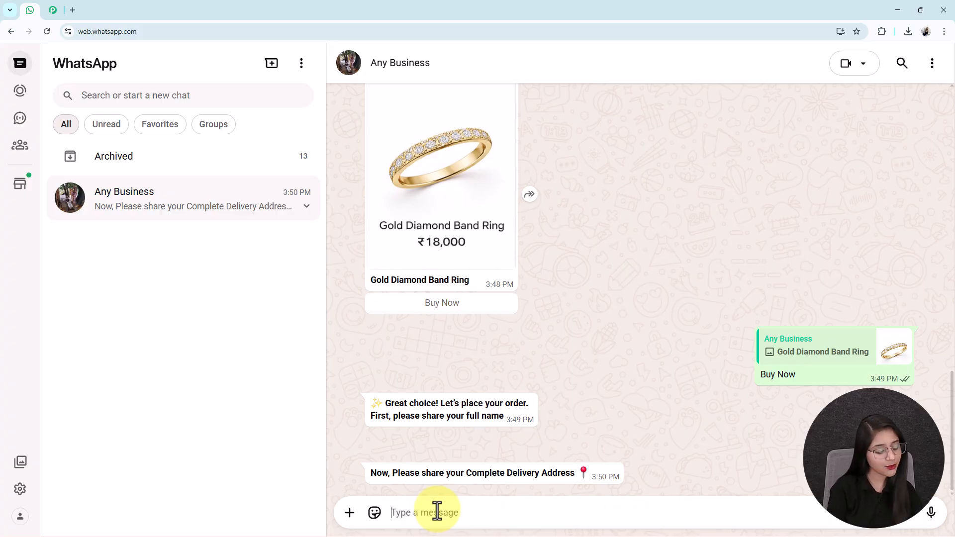
pyautogui.write('B-1')
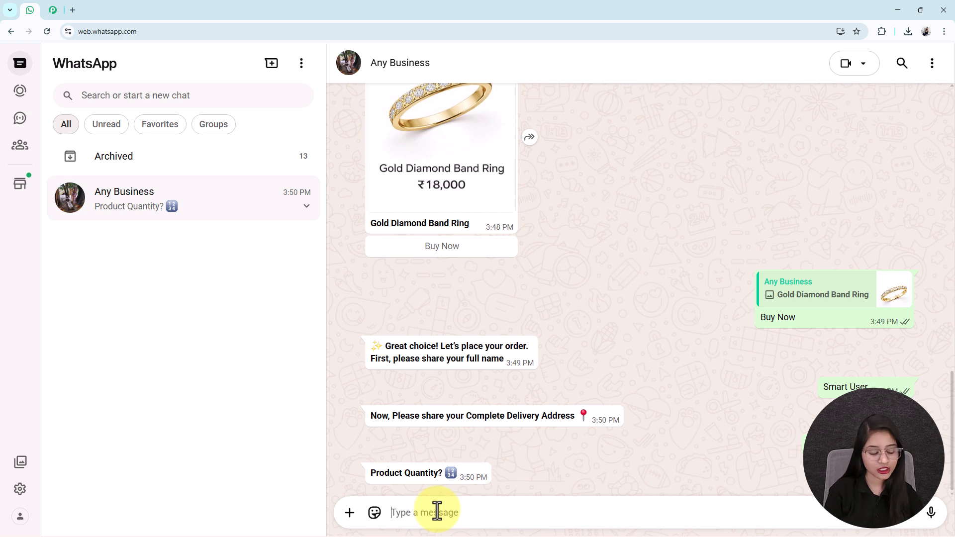
pyautogui.write('1')
pyautogui.press('Return')
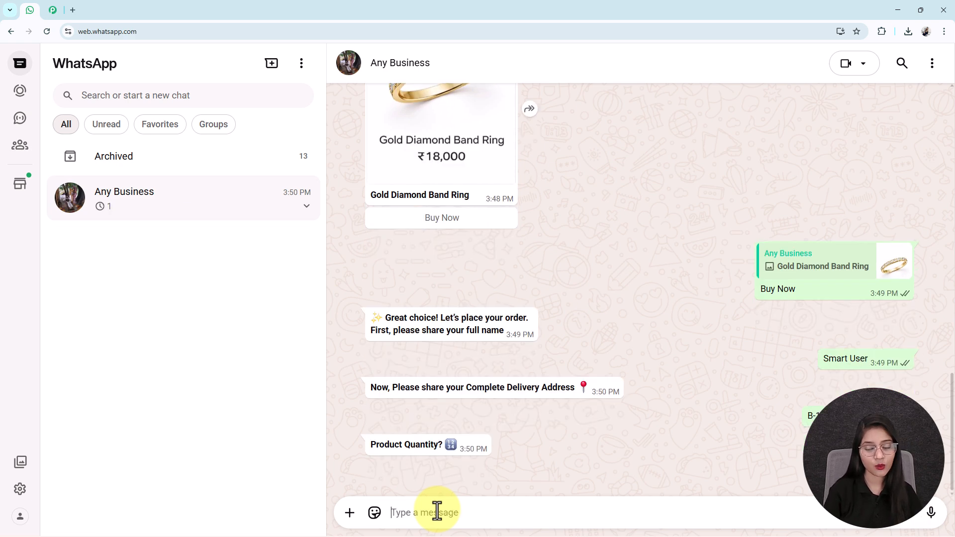
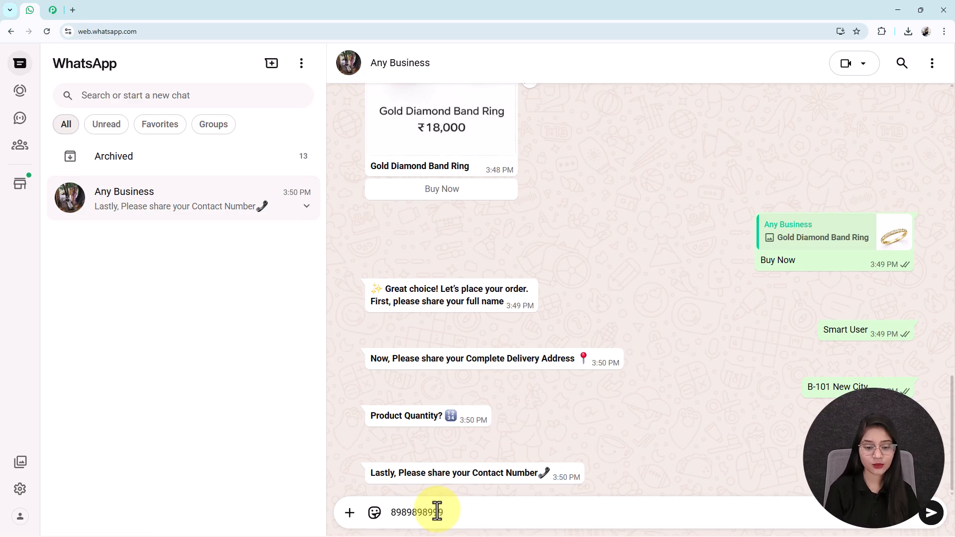
pyautogui.press('Return')
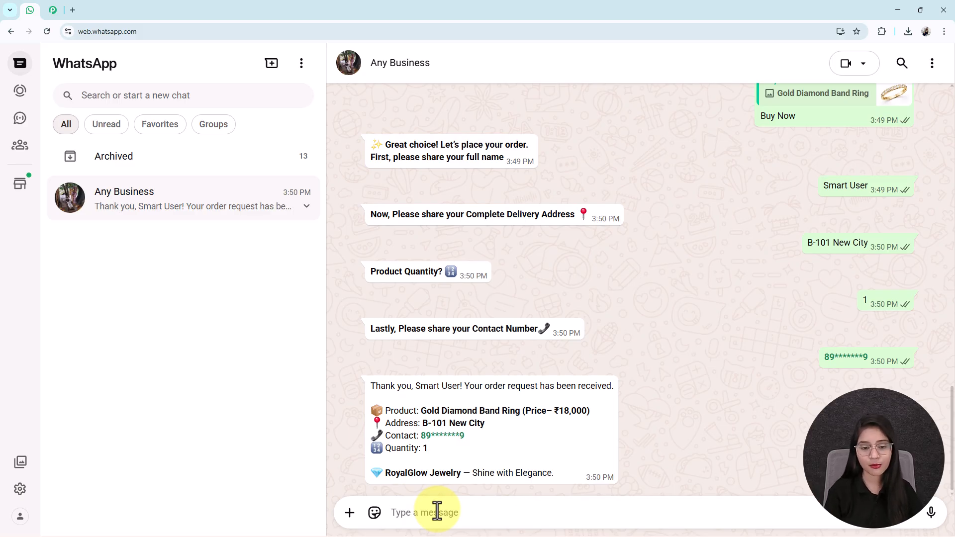
pyautogui.moveTo(415, 386); pyautogui.dragTo(478, 383)
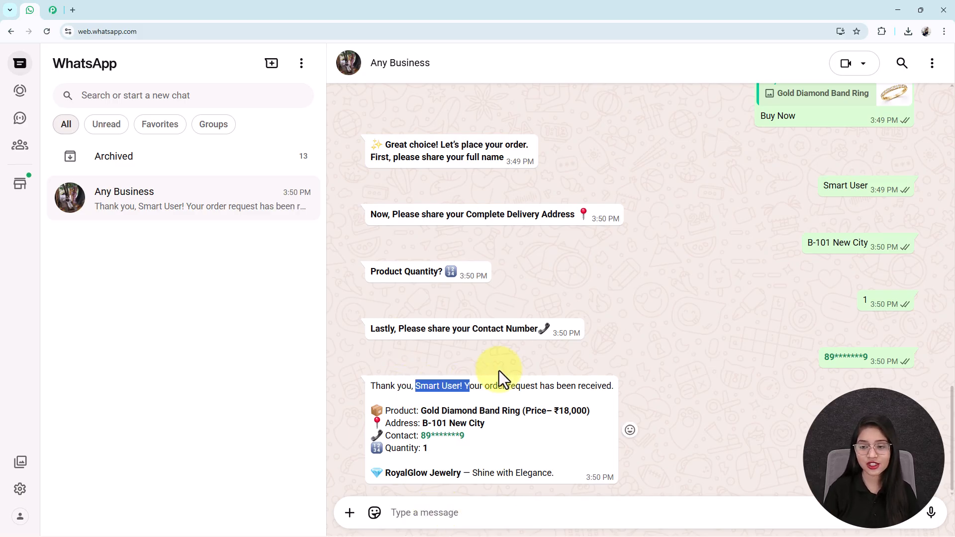
pyautogui.moveTo(871, 185); pyautogui.dragTo(816, 189)
pyautogui.moveTo(420, 412); pyautogui.dragTo(456, 415)
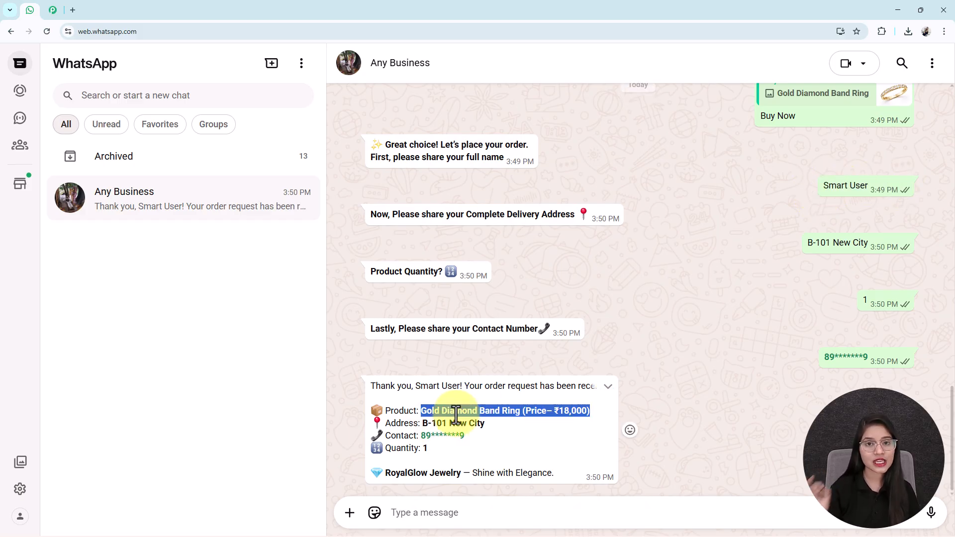
pyautogui.click(440, 419)
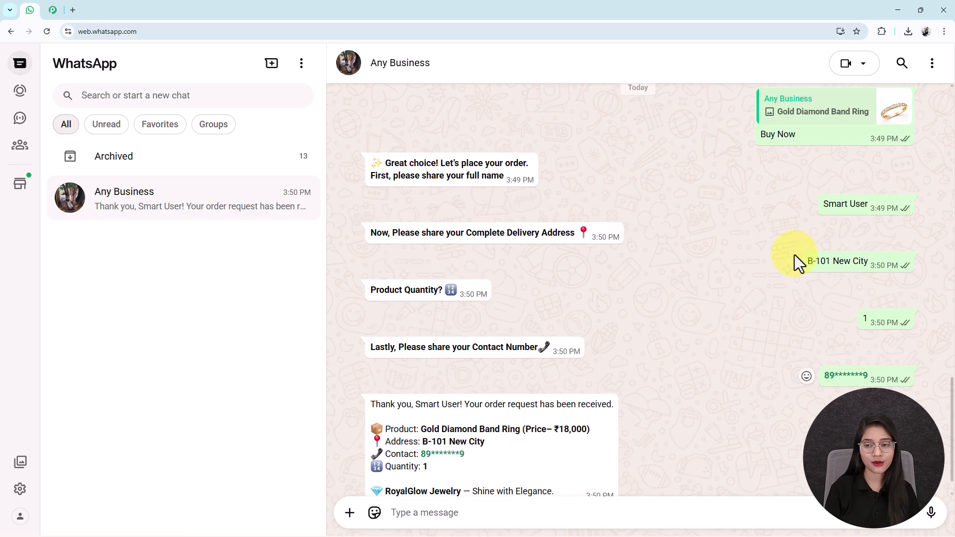
pyautogui.scroll(5, 512, 415)
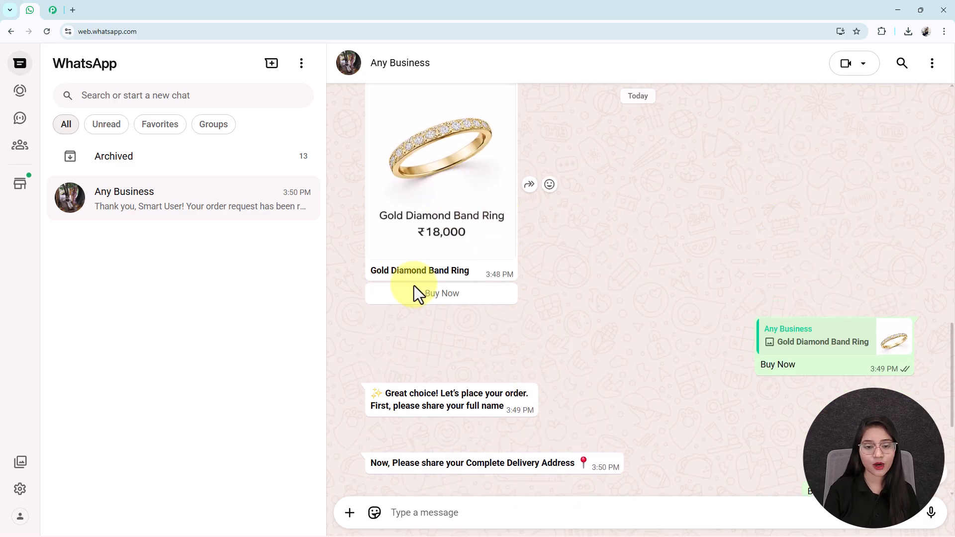
pyautogui.scroll(-5, 393, 283)
pyautogui.moveTo(485, 423); pyautogui.dragTo(437, 424)
pyautogui.click(490, 447)
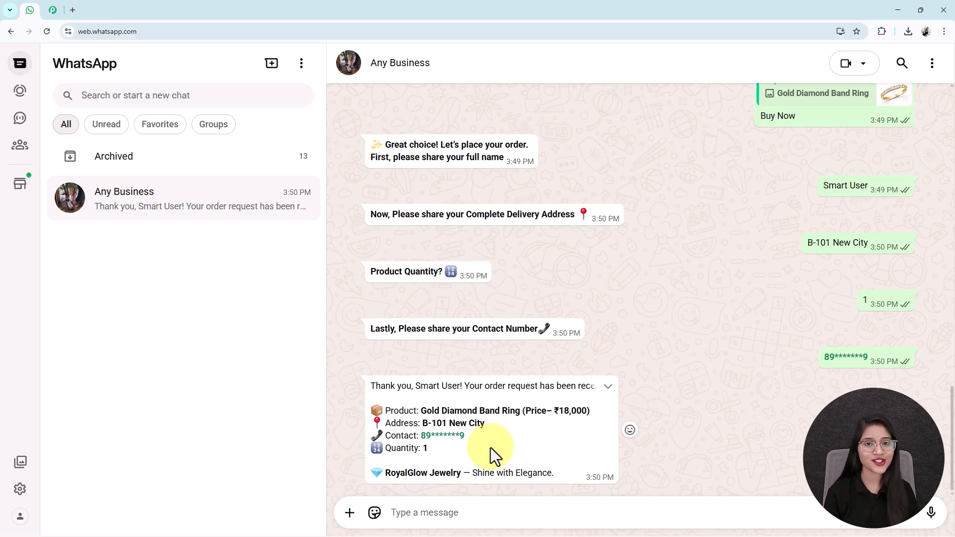
pyautogui.scroll(10, 490, 448)
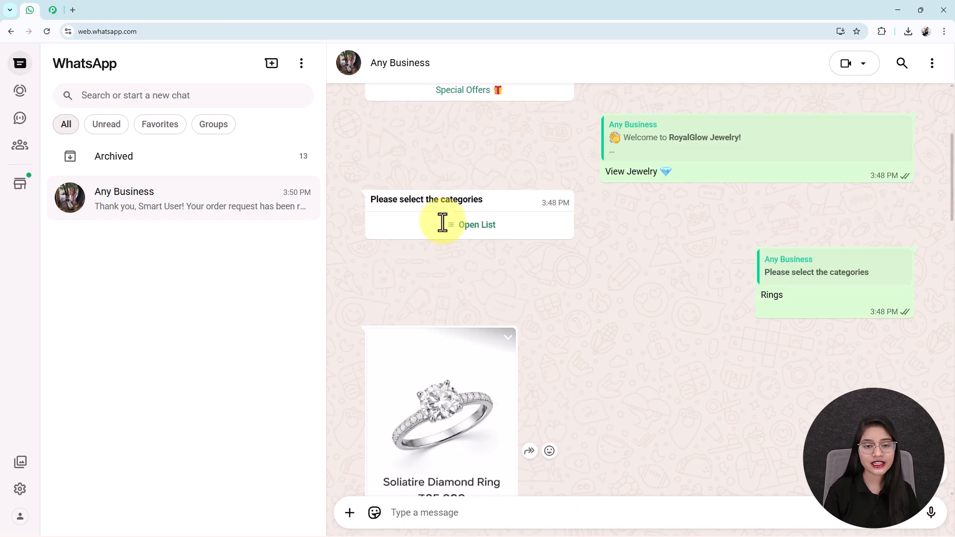
# - Pick and send Necklace from the category list, then scroll the returned necklace cards
pyautogui.click(512, 206)
pyautogui.click(512, 205)
pyautogui.click(572, 486)
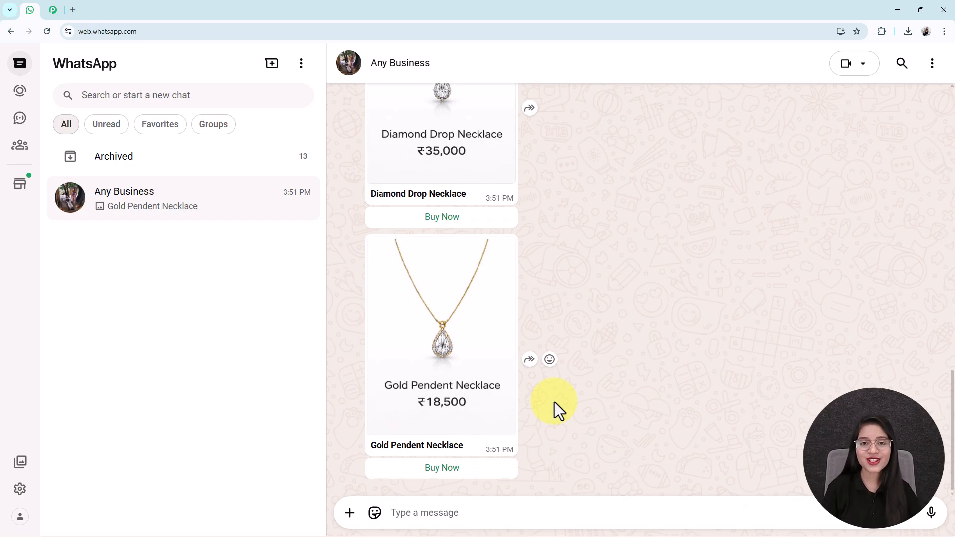
pyautogui.scroll(15, 554, 402)
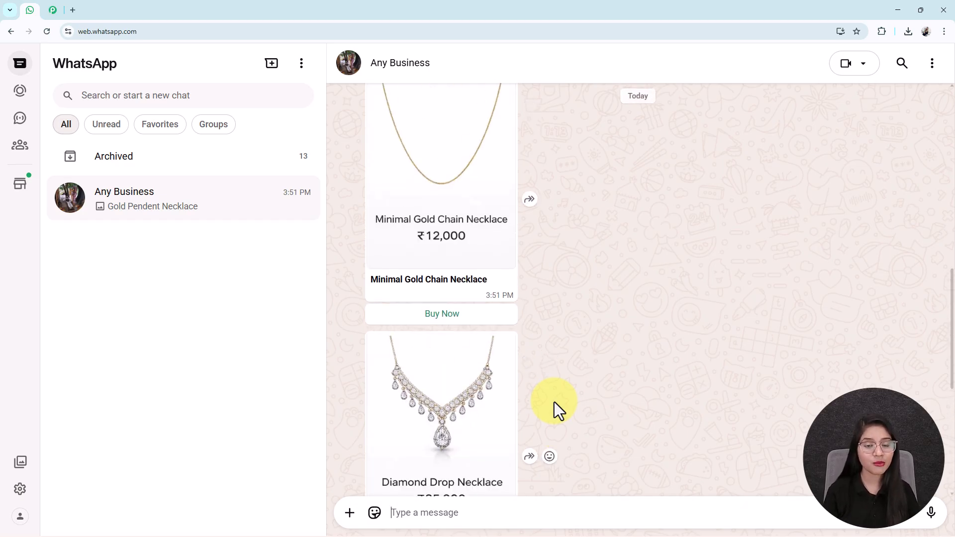
pyautogui.scroll(15, 554, 402)
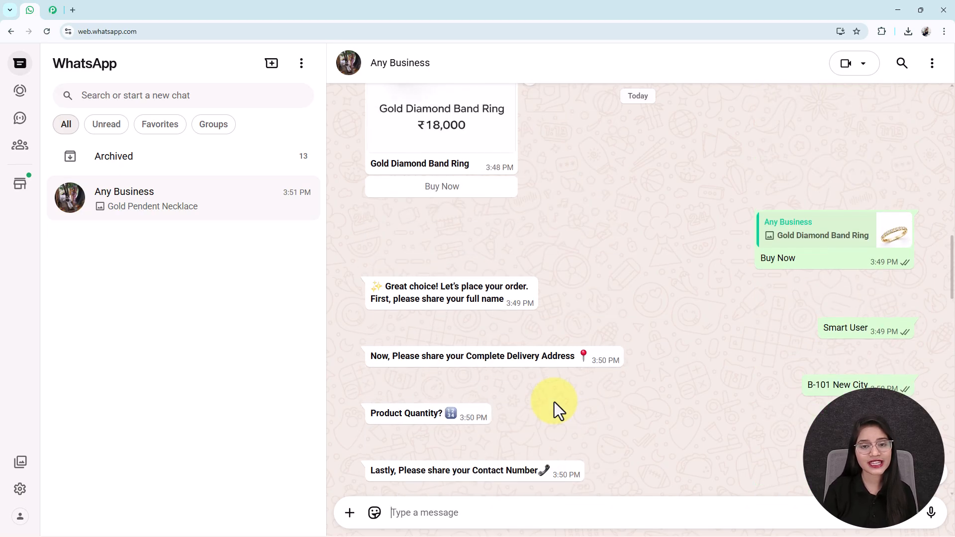
pyautogui.scroll(6, 554, 402)
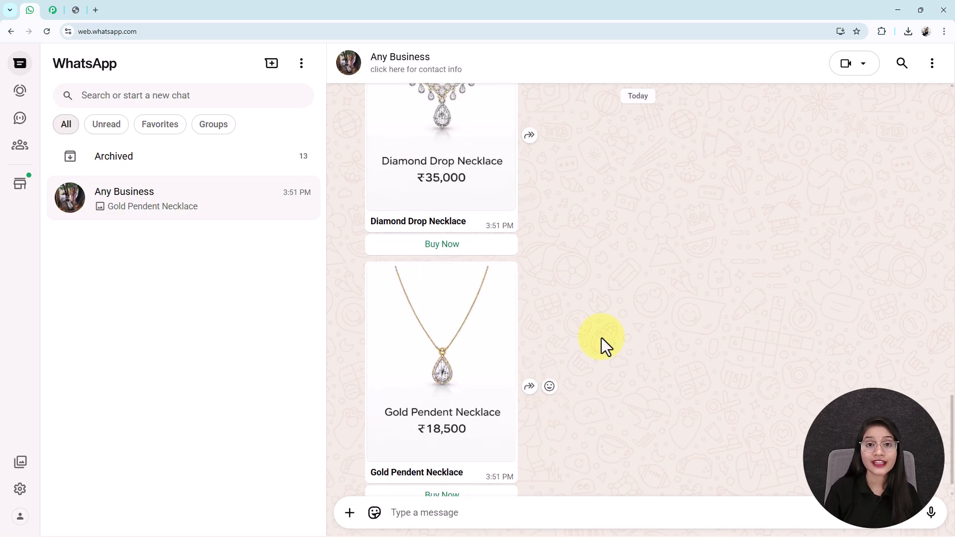
pyautogui.scroll(3, 601, 346)
pyautogui.scroll(-3, 601, 345)
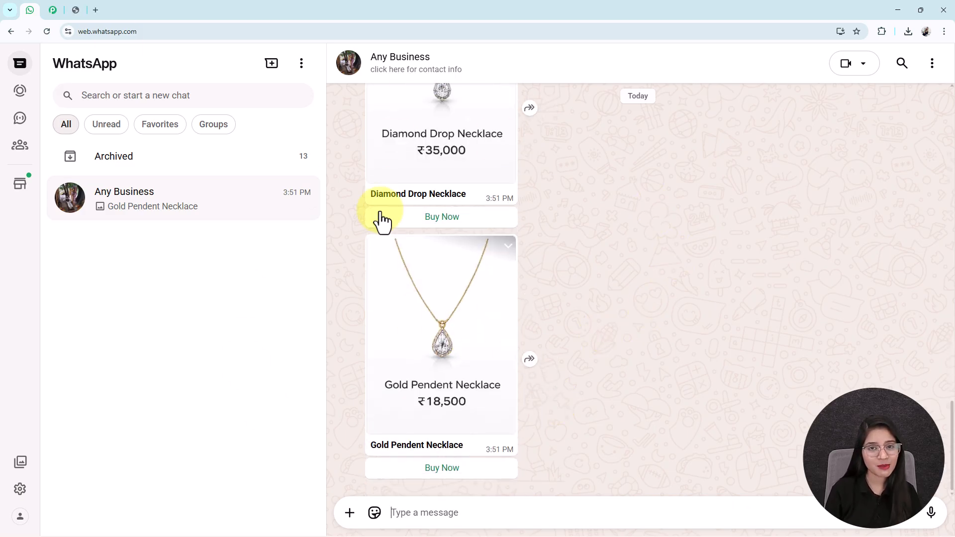
# - View the coupon image in another tab, then return and scroll the necklace cards again
pyautogui.click(75, 10)
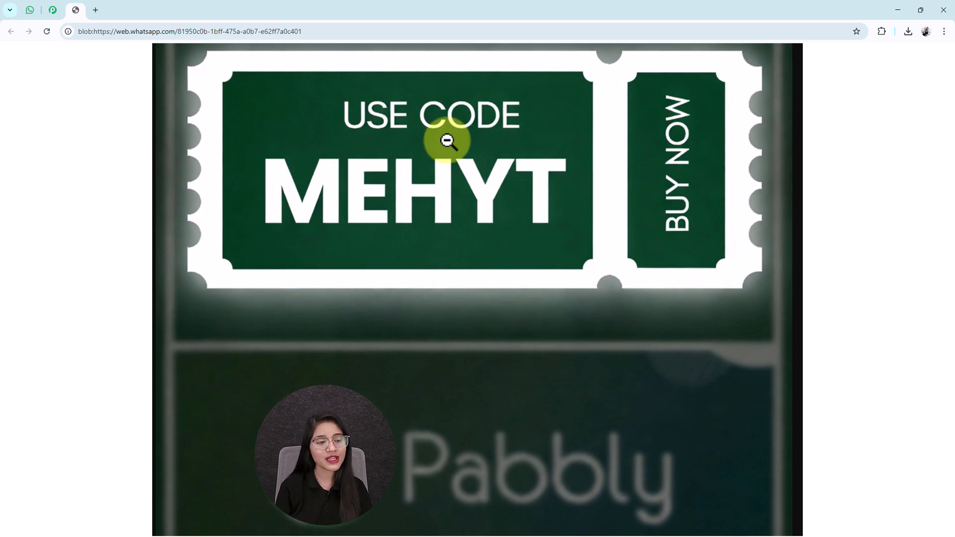
pyautogui.click(32, 11)
pyautogui.scroll(12, 525, 345)
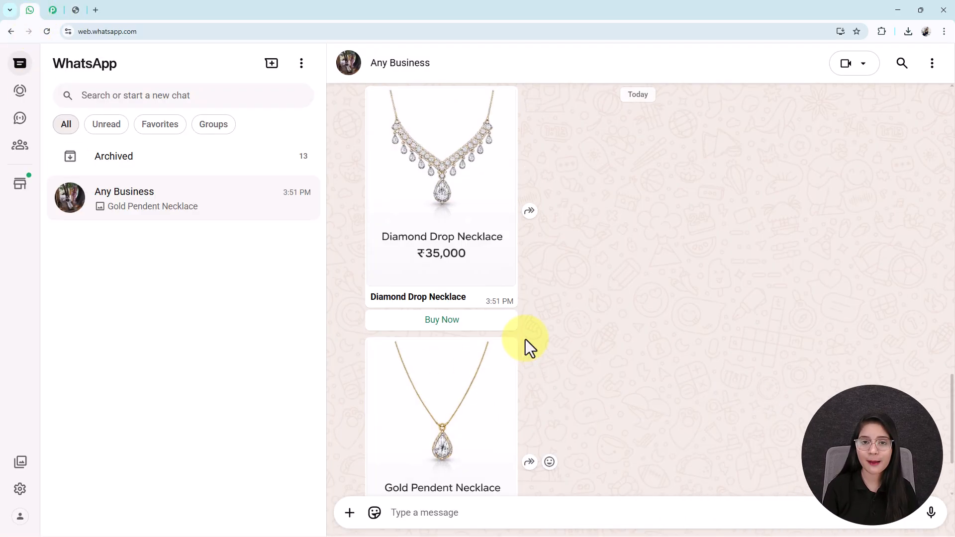
pyautogui.scroll(4, 525, 343)
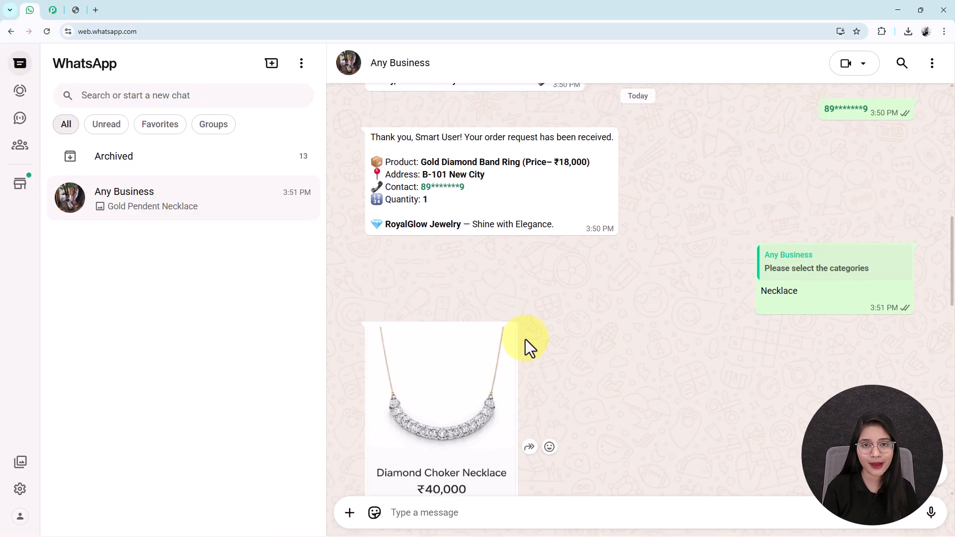
pyautogui.scroll(-7, 525, 344)
# - Load the Pabbly Chatflow website in a new tab and dismiss the landing-page popup
pyautogui.click(96, 10)
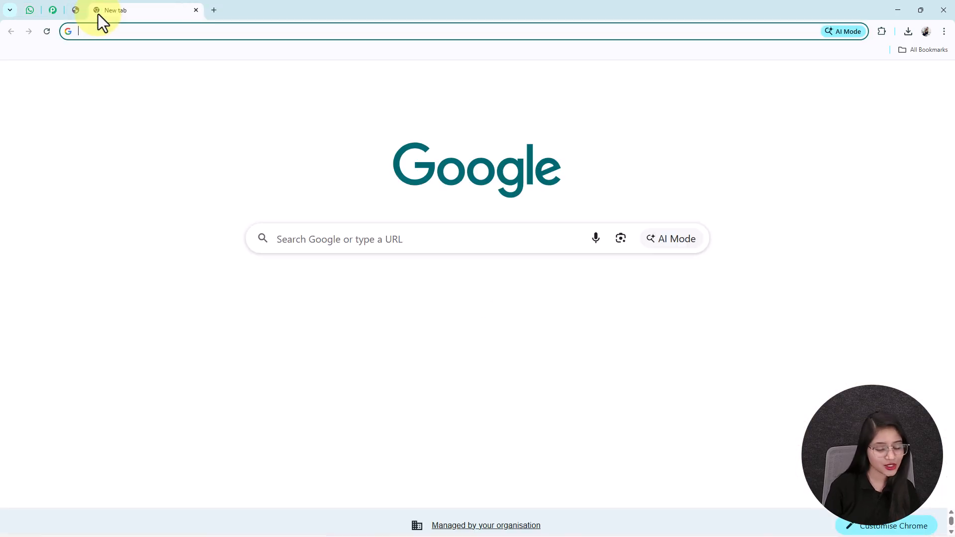
pyautogui.write('pabbly.com/chatflow')
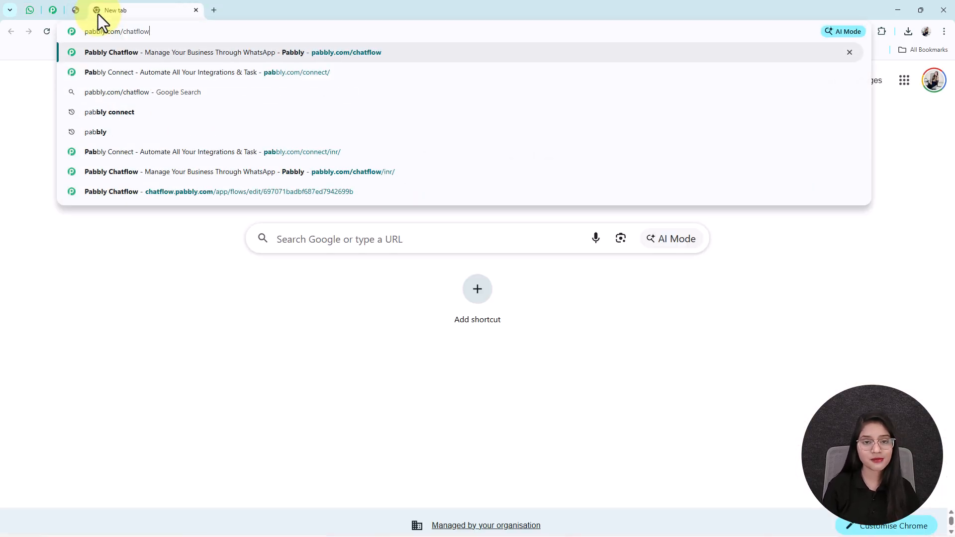
pyautogui.press('Return')
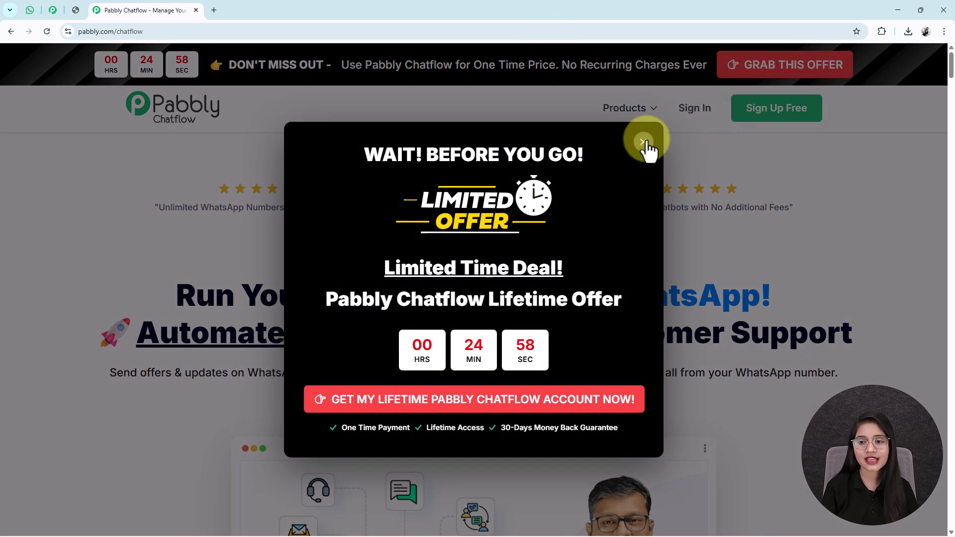
pyautogui.click(643, 142)
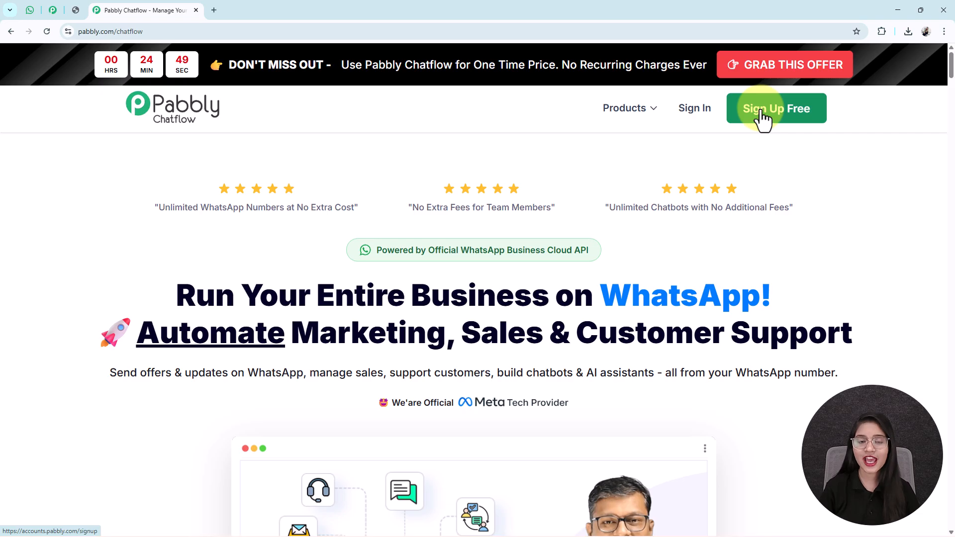
# - Sign in, launch Pabbly Chatflow from All Pabbly Apps, and open the Flows list
pyautogui.click(696, 113)
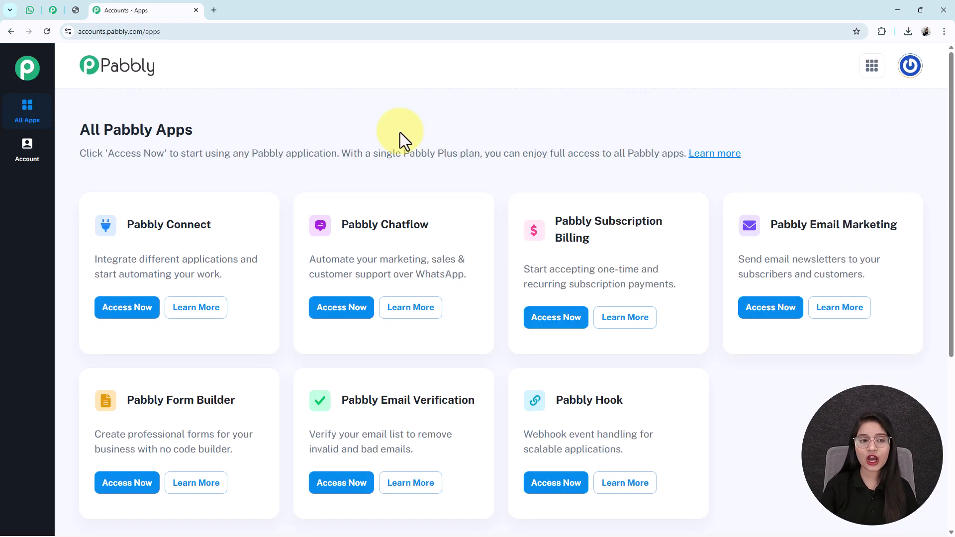
pyautogui.moveTo(217, 121); pyautogui.dragTo(67, 122)
pyautogui.moveTo(429, 226); pyautogui.dragTo(320, 234)
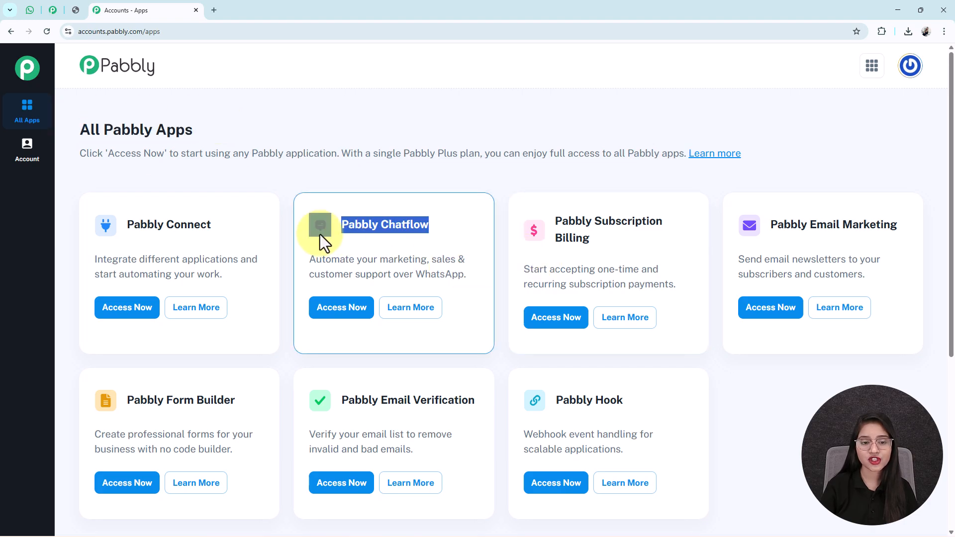
pyautogui.click(341, 308)
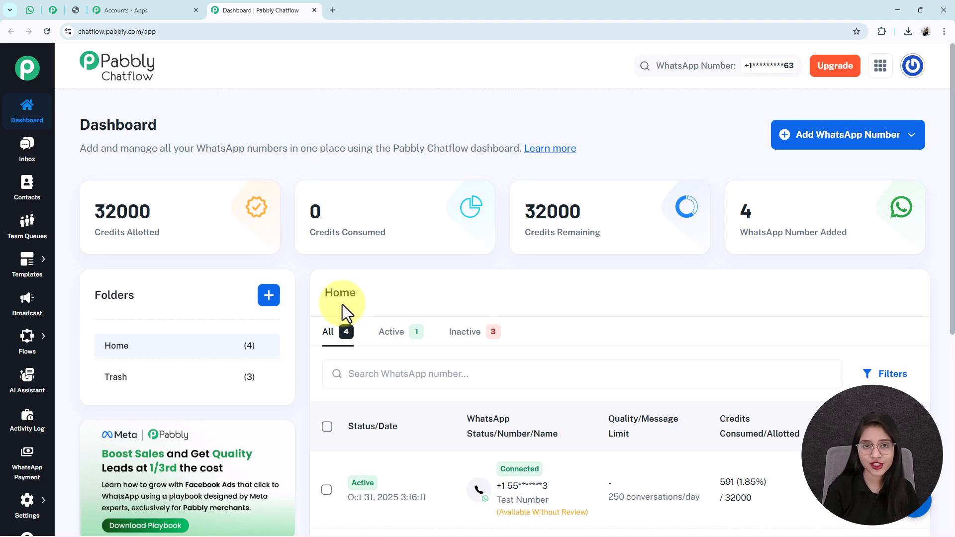
pyautogui.moveTo(27, 348)
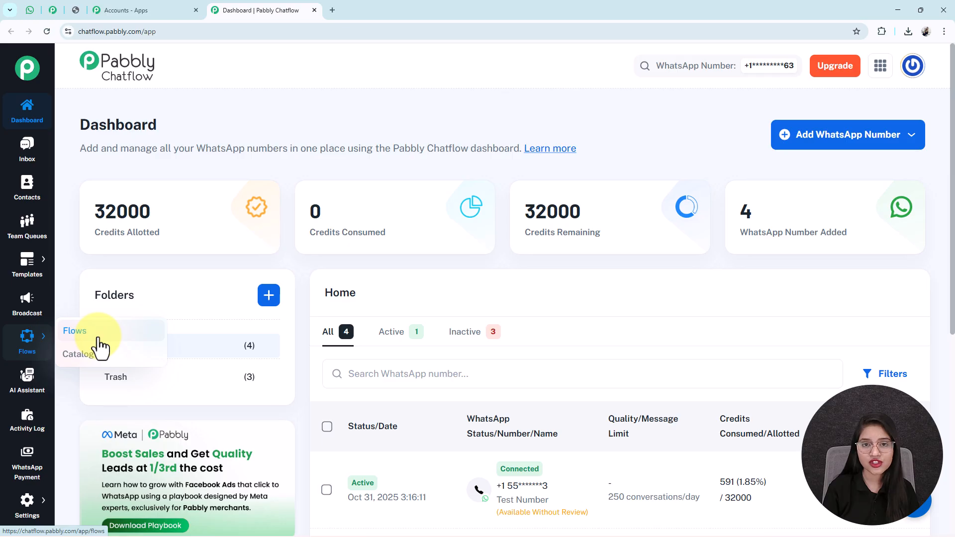
pyautogui.click(76, 331)
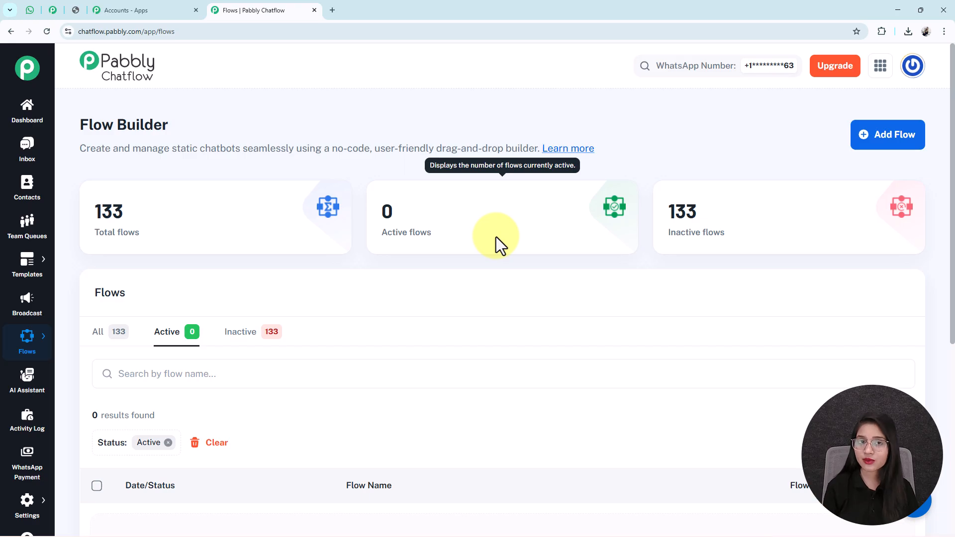
# - Create a new flow, move its Trigger left, and paste the 'Build a WhatsApp ...' title as its name
pyautogui.click(876, 150)
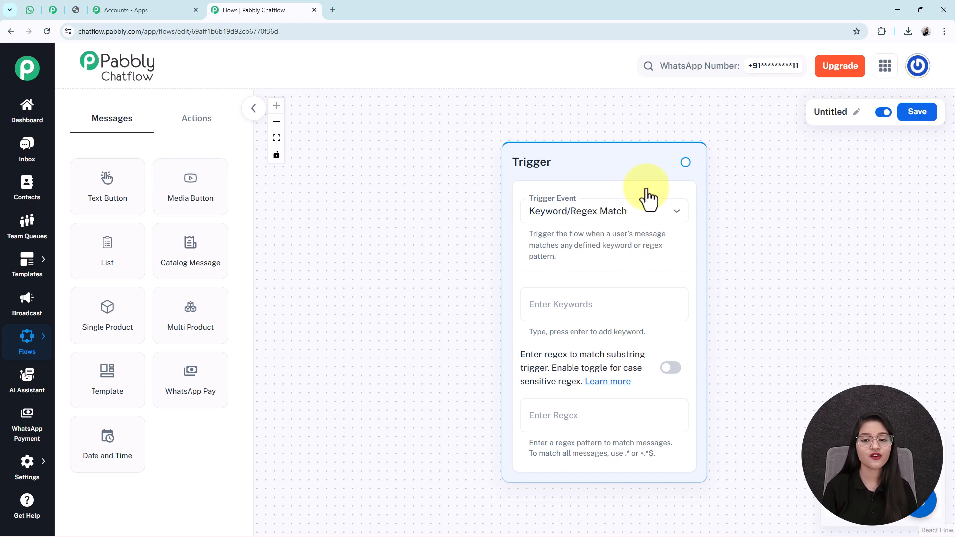
pyautogui.moveTo(572, 162); pyautogui.dragTo(375, 153)
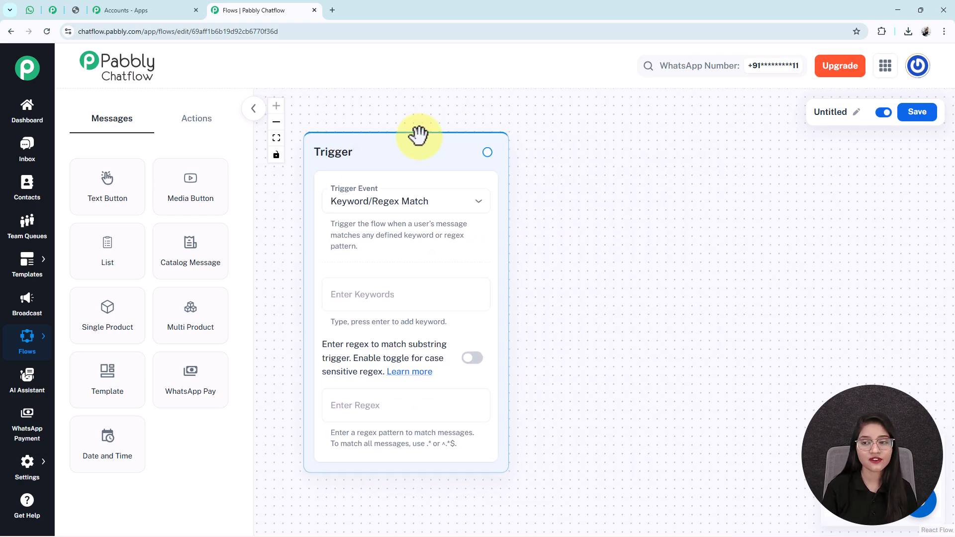
pyautogui.click(852, 118)
pyautogui.doubleClick(756, 117)
pyautogui.hotkey('ctrl', 'v')
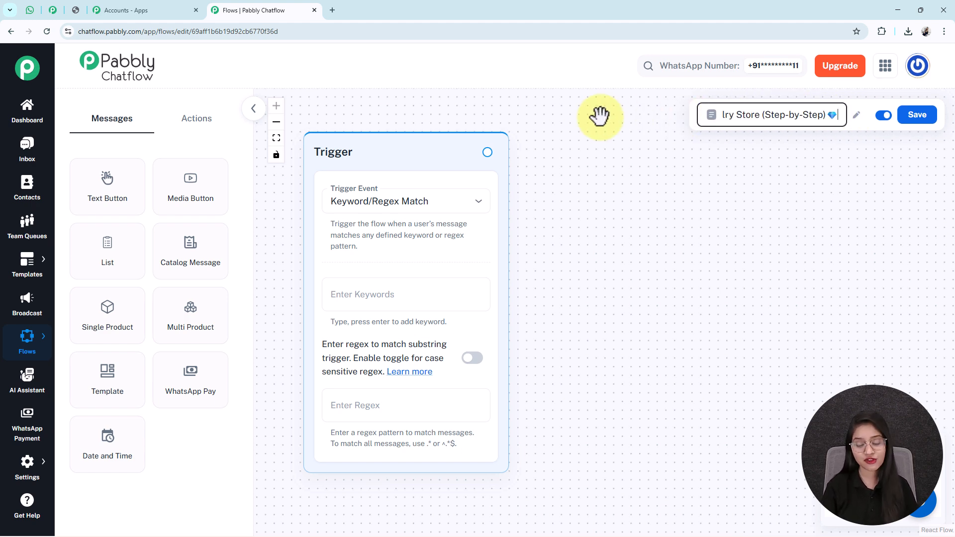
pyautogui.press('Home')
pyautogui.press('End')
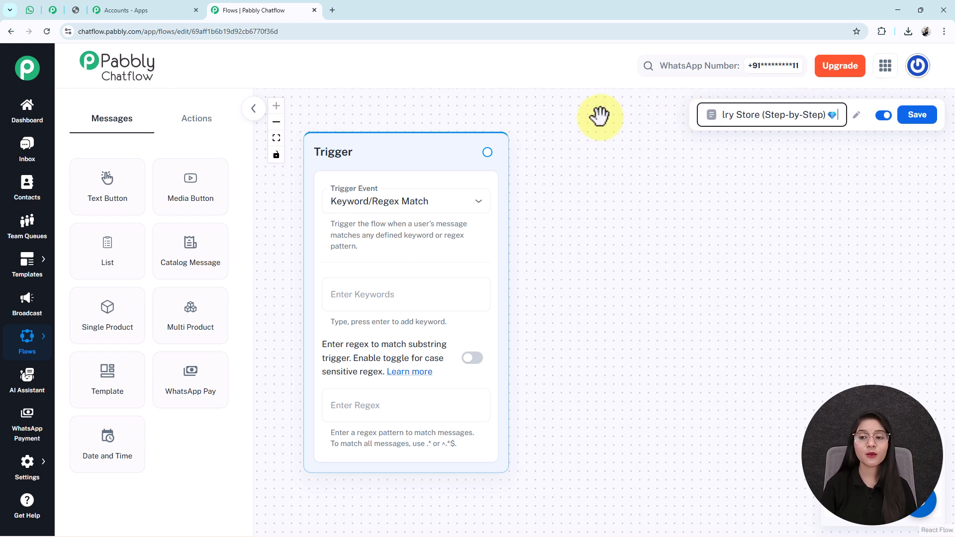
pyautogui.press('Home')
pyautogui.press('End')
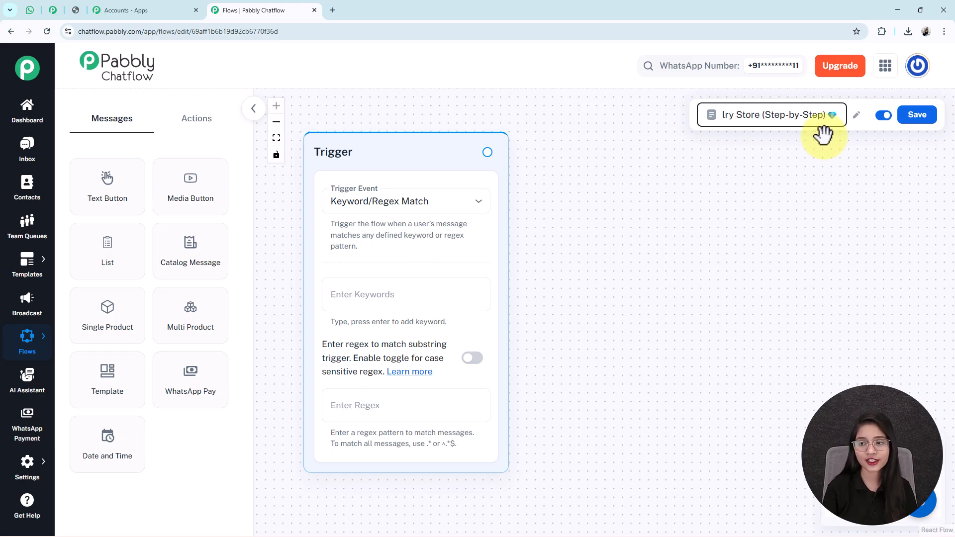
pyautogui.click(846, 153)
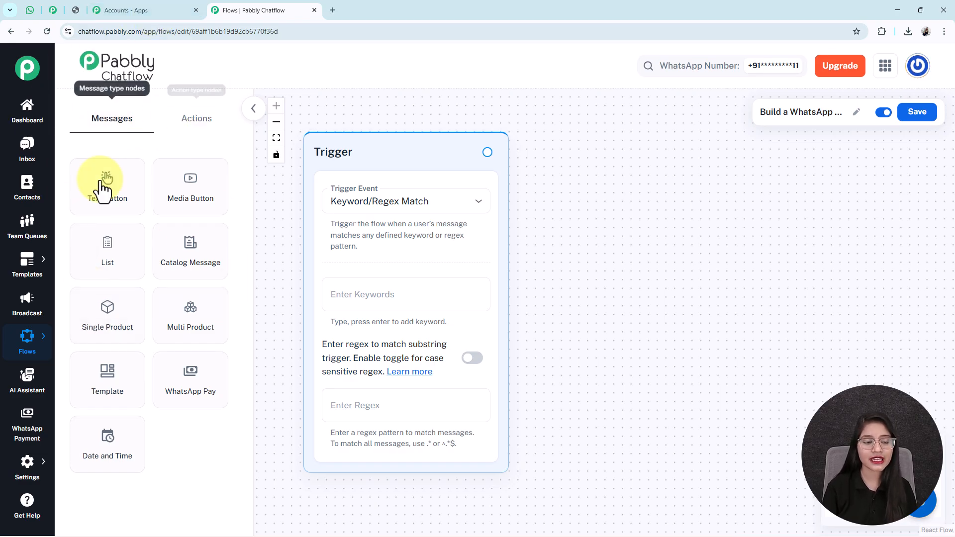
# - Show the Messages node types and save the flow
pyautogui.click(186, 125)
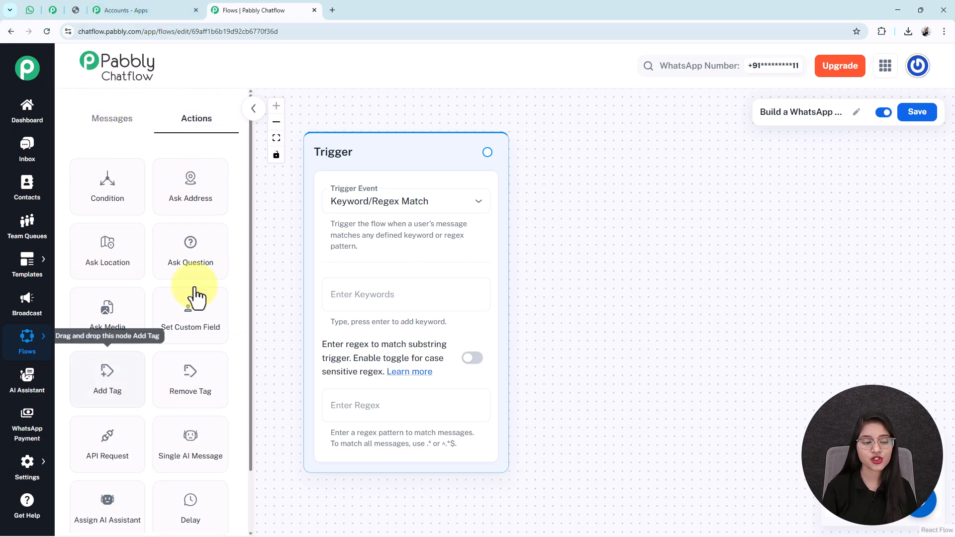
pyautogui.click(121, 127)
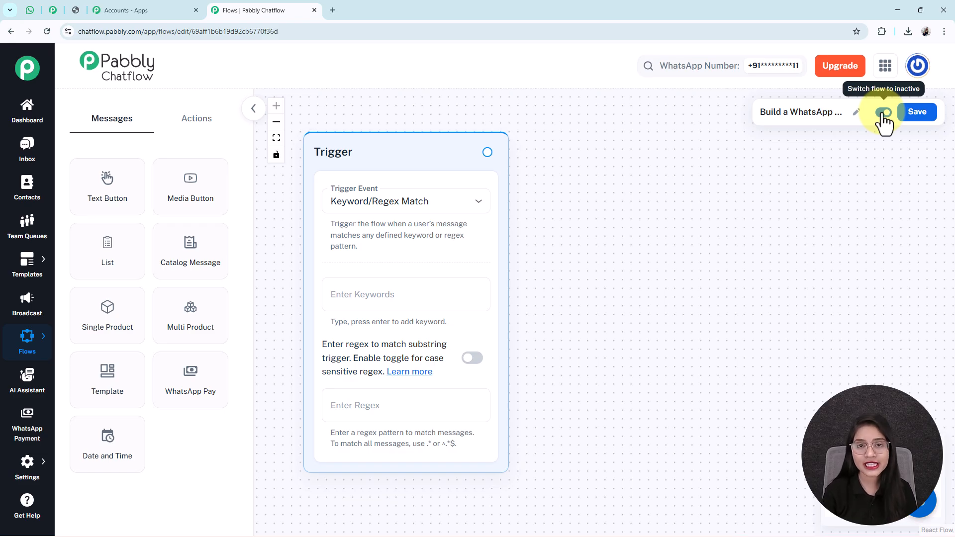
pyautogui.click(920, 118)
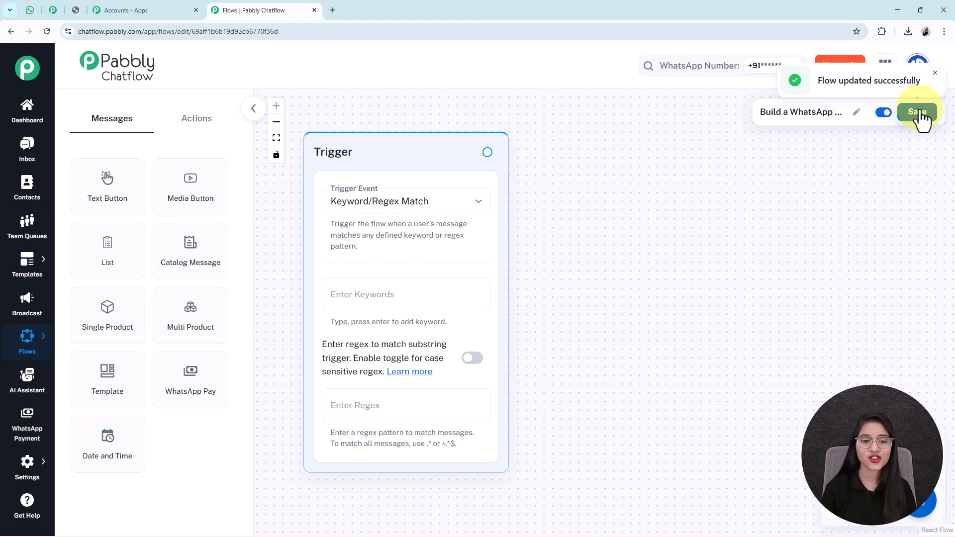
# - Set the trigger event to Keyword/Regex Match with keywords Hi and Hello
pyautogui.click(420, 208)
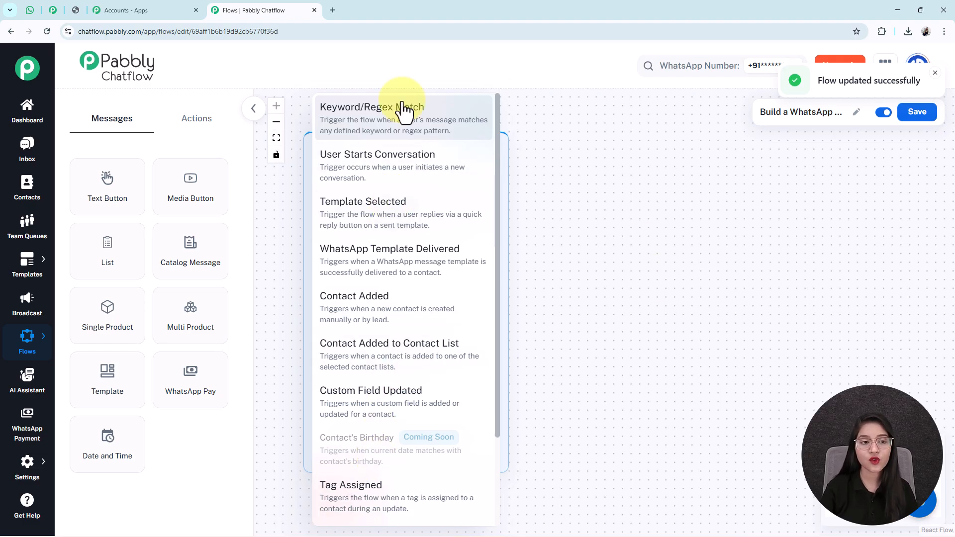
pyautogui.click(369, 138)
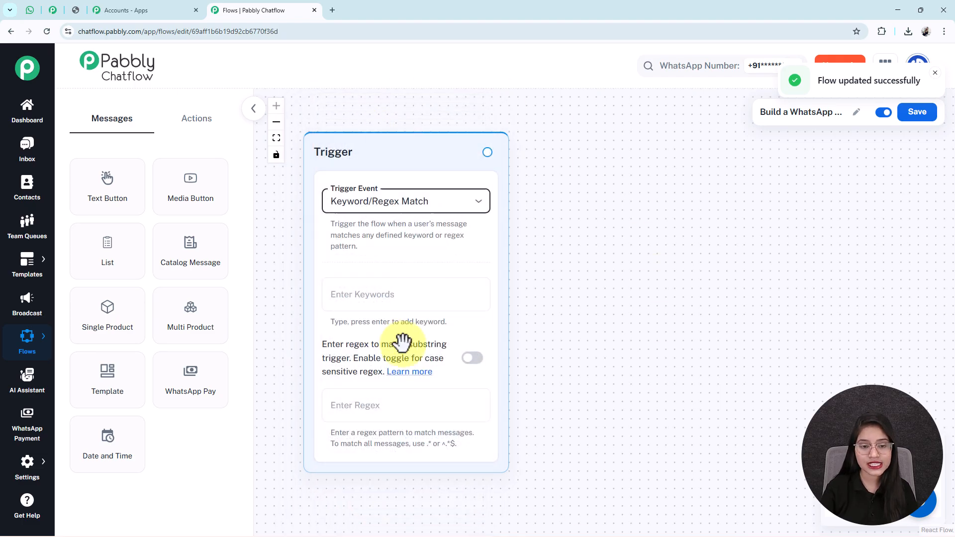
pyautogui.click(381, 289)
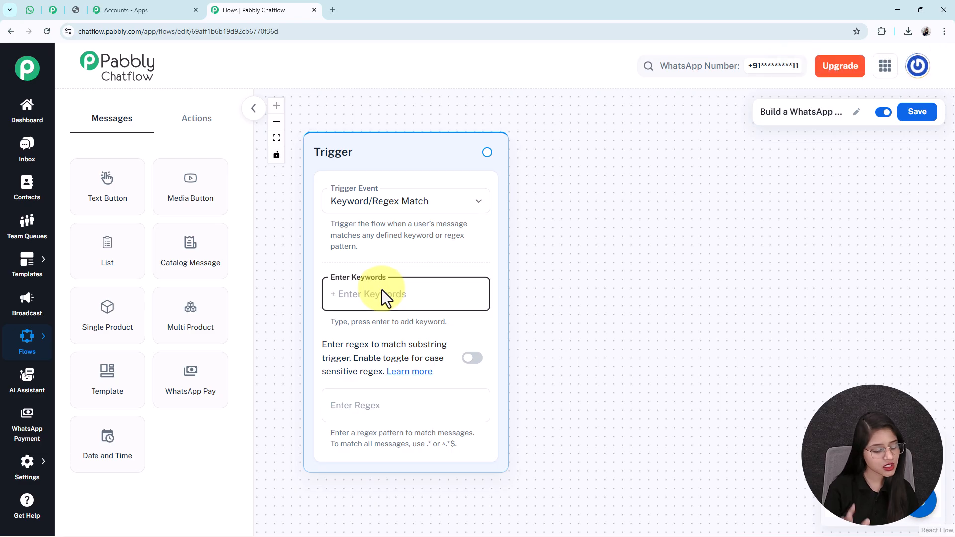
pyautogui.write('H')
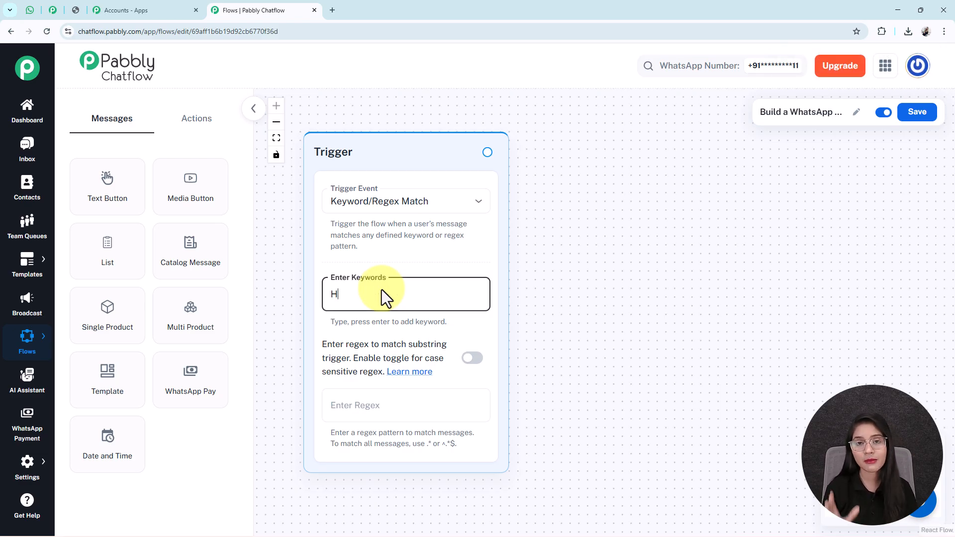
pyautogui.write('i')
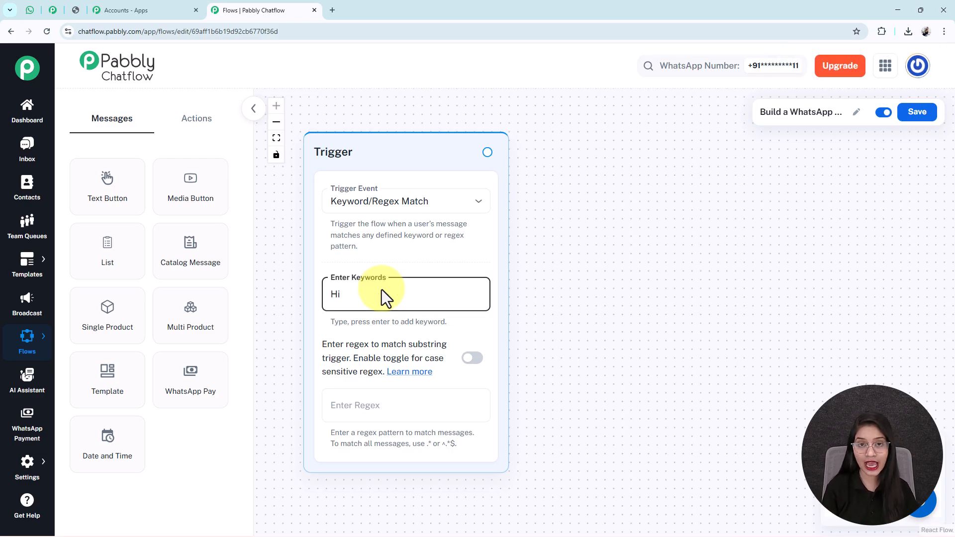
pyautogui.press('Return')
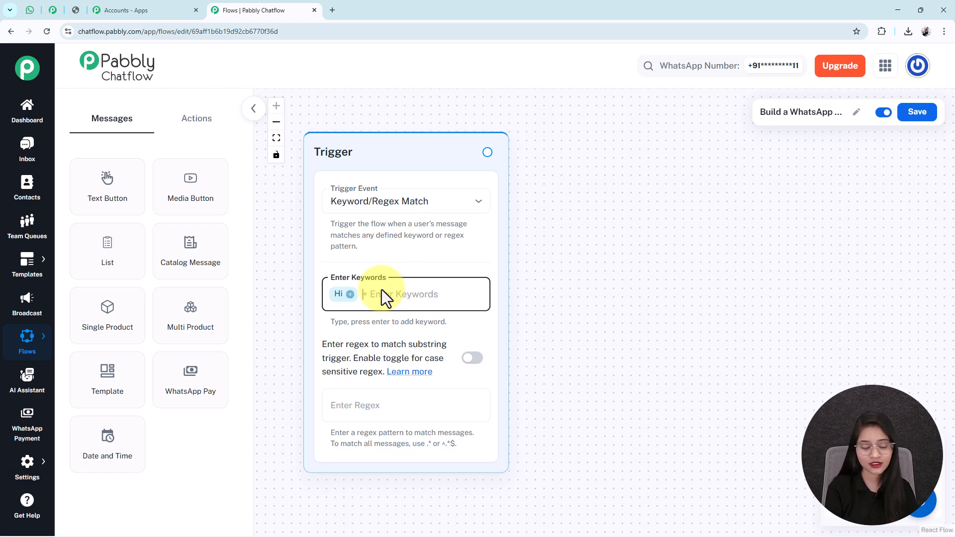
pyautogui.write('Hell')
pyautogui.press('Return')
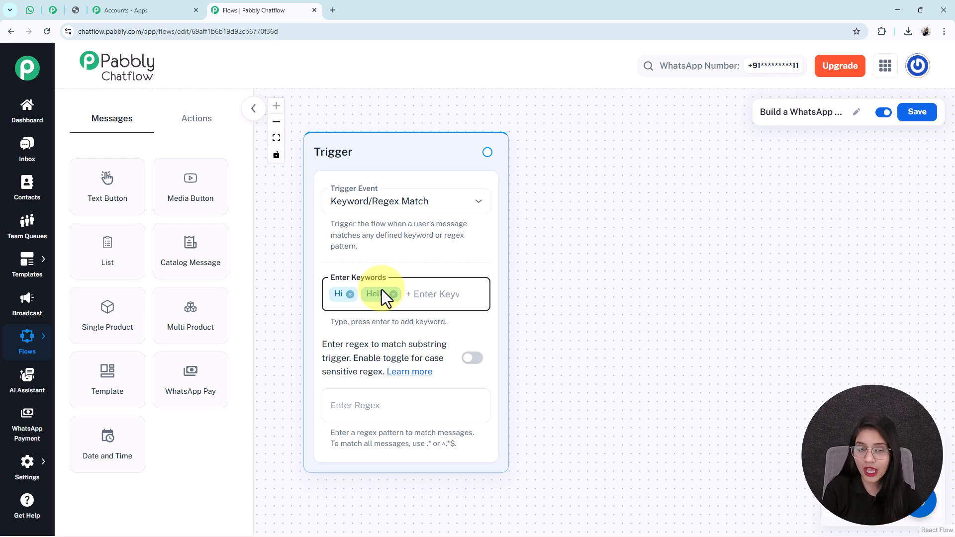
# - Check the WhatsApp test chat, then come back to the flow editor
pyautogui.click(29, 8)
pyautogui.scroll(20, 571, 258)
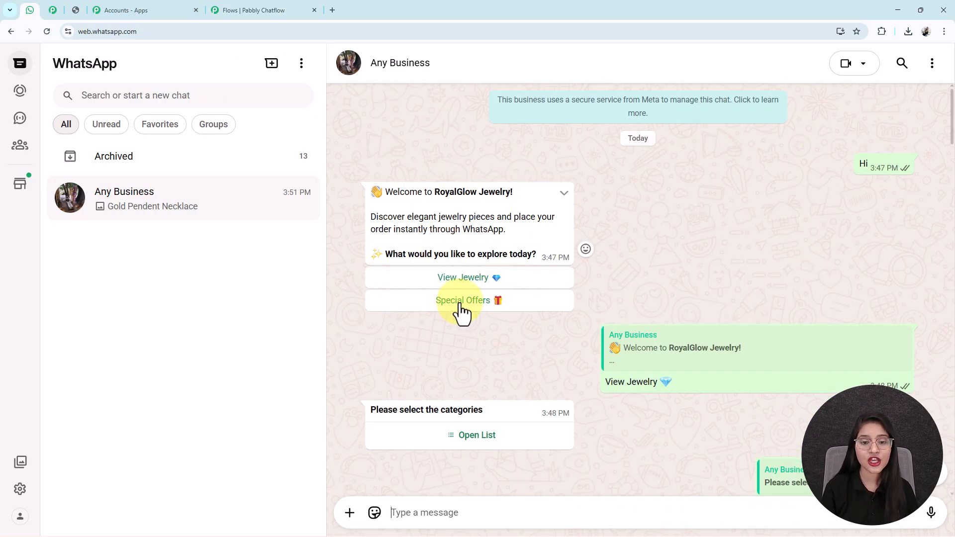
pyautogui.click(265, 10)
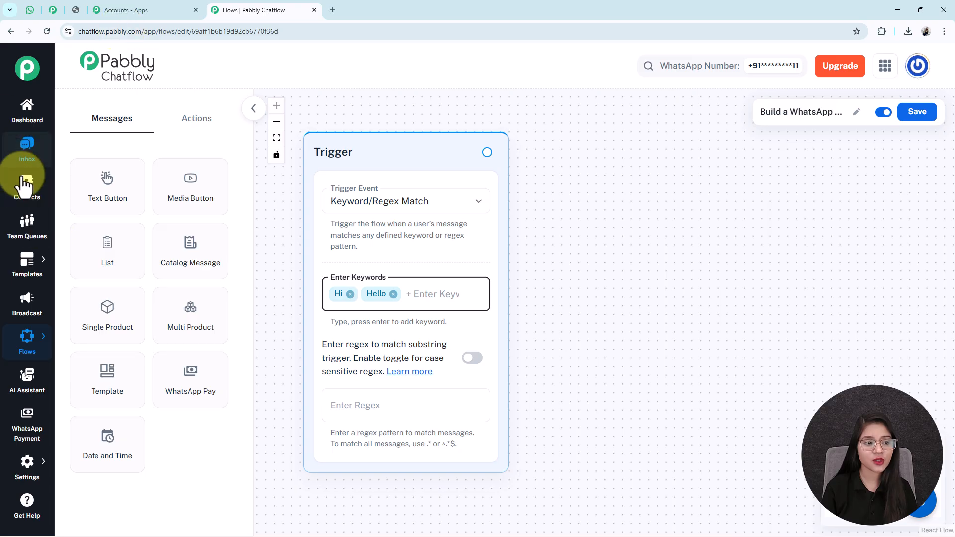
# - Place a Text Button node beside the Trigger holding the pasted RoyalGlow Jewelry welcome message
pyautogui.moveTo(132, 200); pyautogui.dragTo(617, 164)
pyautogui.moveTo(848, 273); pyautogui.dragTo(808, 277)
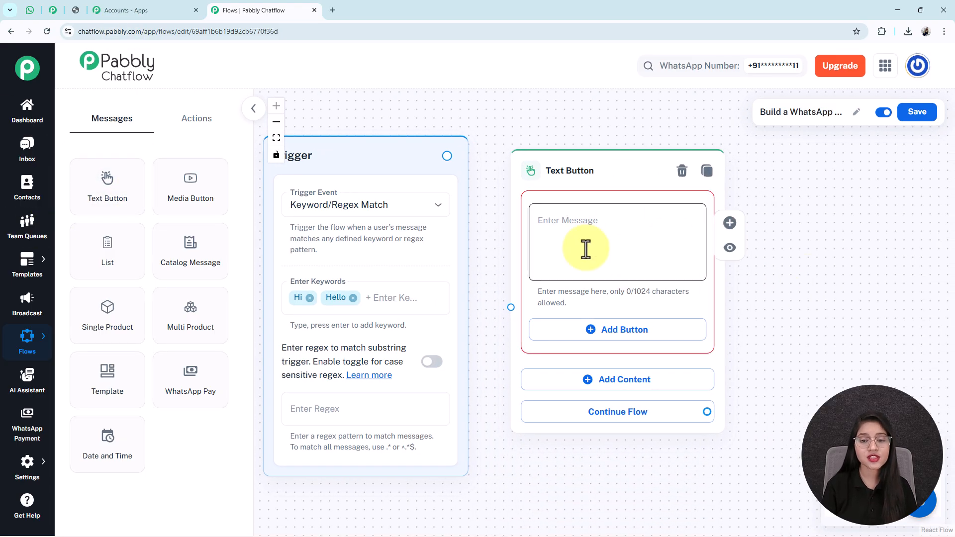
pyautogui.click(585, 249)
pyautogui.hotkey('ctrl', 'v')
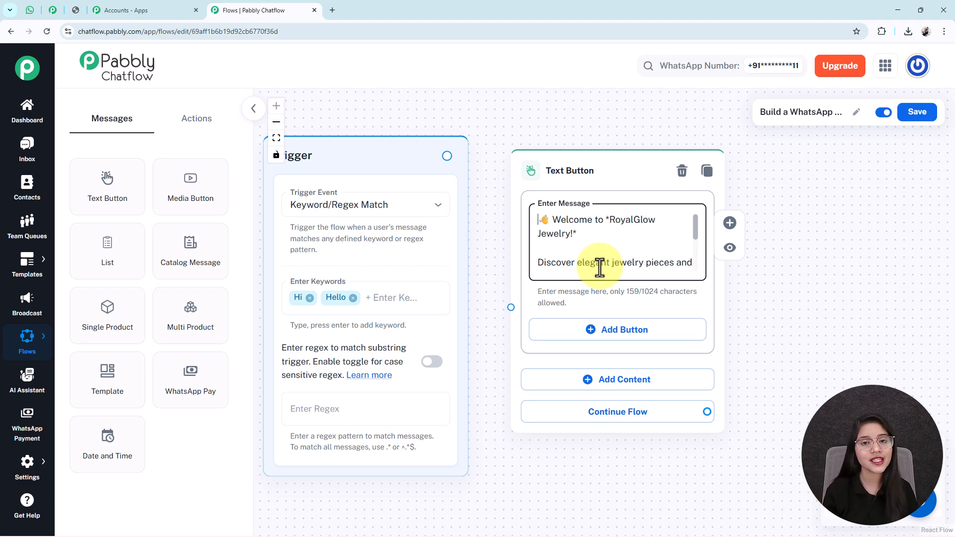
pyautogui.tripleClick(615, 220)
pyautogui.press('Down')
pyautogui.press('Down')
pyautogui.press('Down')
pyautogui.press('Down')
pyautogui.press('Down')
pyautogui.press('Down')
pyautogui.press('Down')
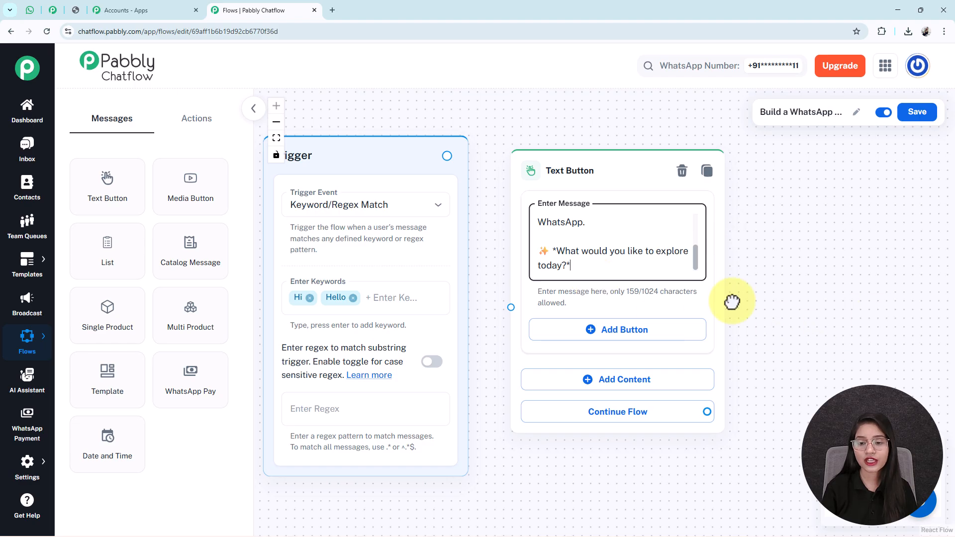
pyautogui.moveTo(780, 327); pyautogui.dragTo(673, 268)
# - Add Quick Reply buttons 'View Jewelry 💎' and 'Special Offers 🎁' to the welcome node
pyautogui.click(521, 281)
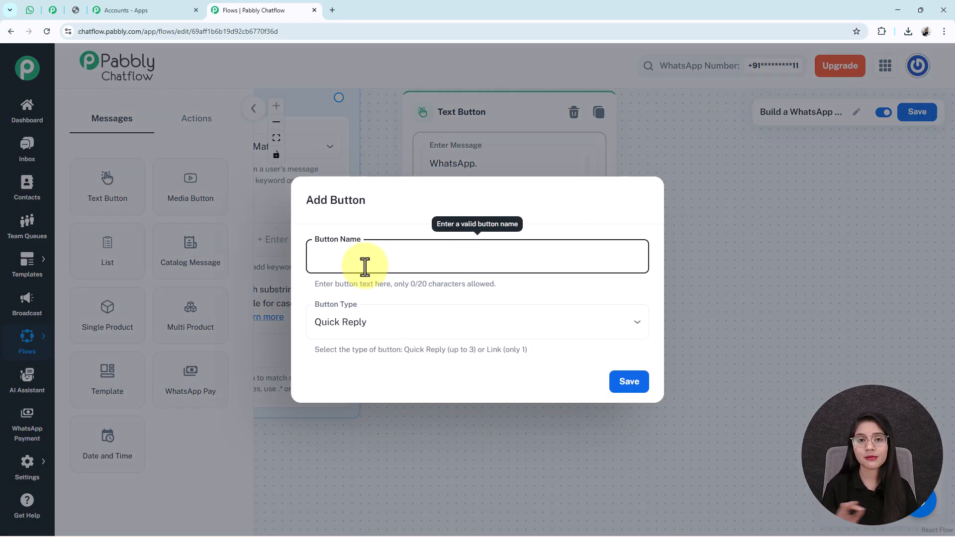
pyautogui.write('View Jewelry 💎')
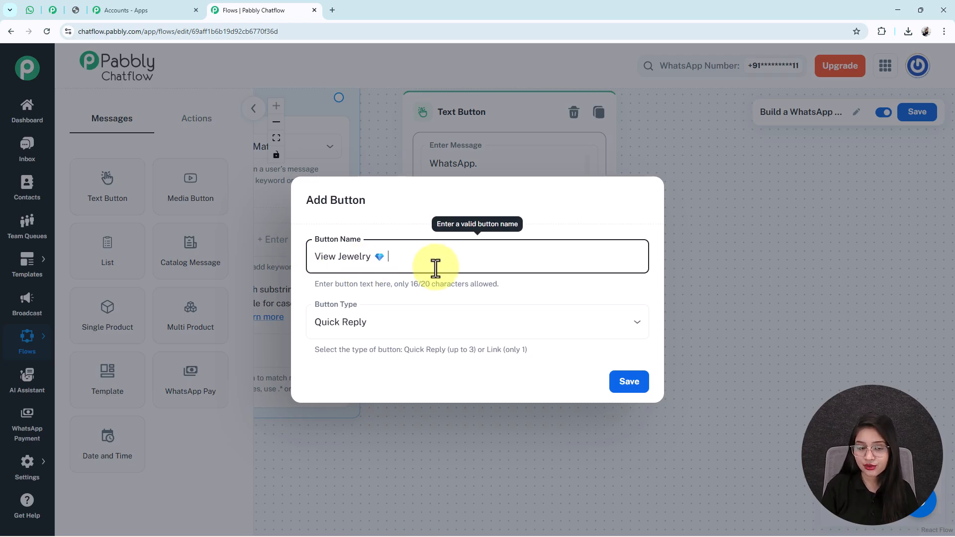
pyautogui.click(386, 322)
pyautogui.click(357, 354)
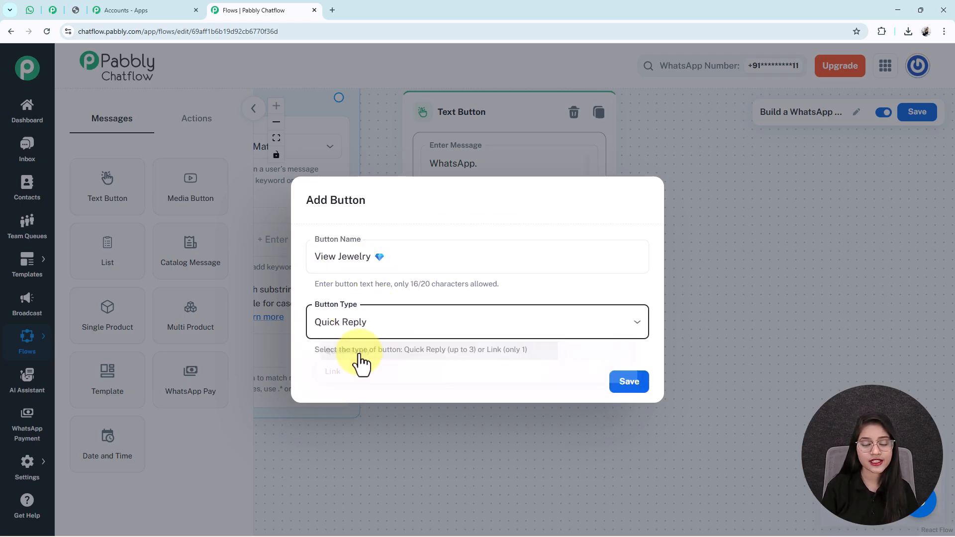
pyautogui.click(632, 381)
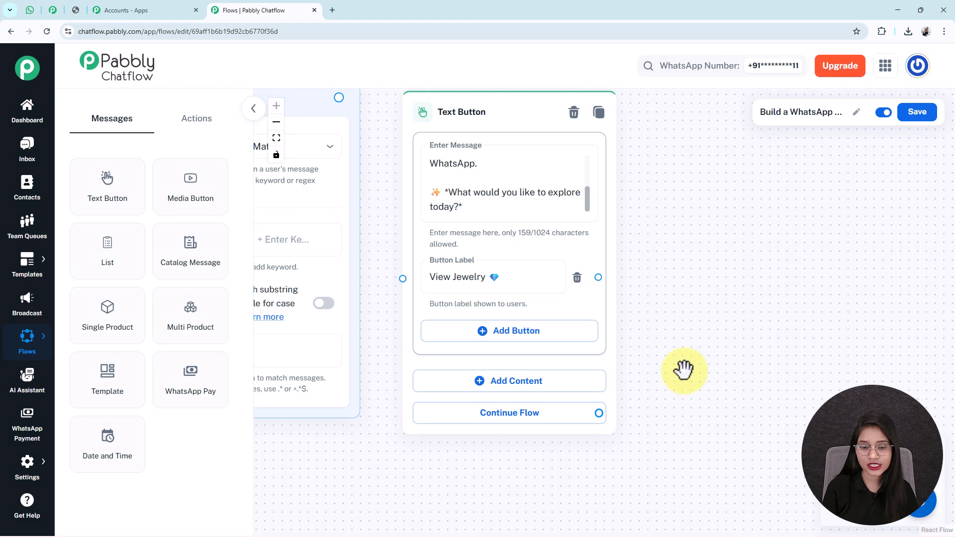
pyautogui.click(516, 335)
pyautogui.write('Special Offers 🎁')
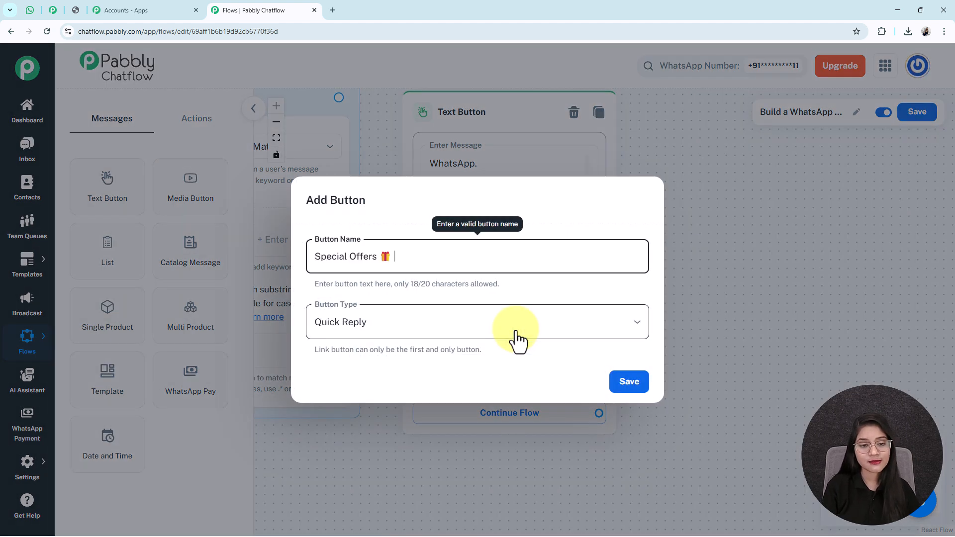
pyautogui.click(646, 383)
# - Connect the Trigger to the welcome Text Button node
pyautogui.scroll(-2, 504, 451)
pyautogui.moveTo(401, 291); pyautogui.dragTo(505, 270)
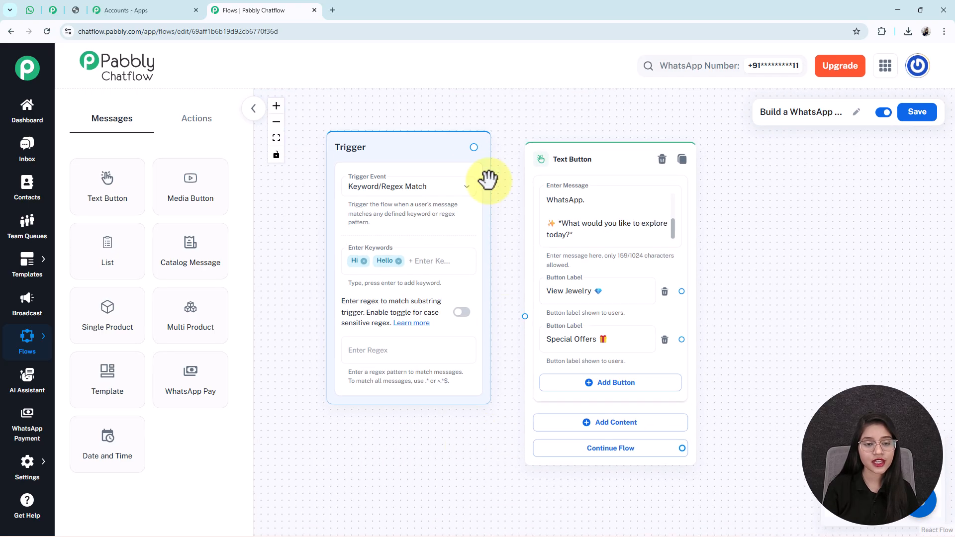
pyautogui.moveTo(474, 148)
pyautogui.mouseDown()
pyautogui.moveTo(516, 258)
pyautogui.moveTo(525, 316)
pyautogui.mouseUp()
pyautogui.moveTo(789, 309); pyautogui.dragTo(673, 310)
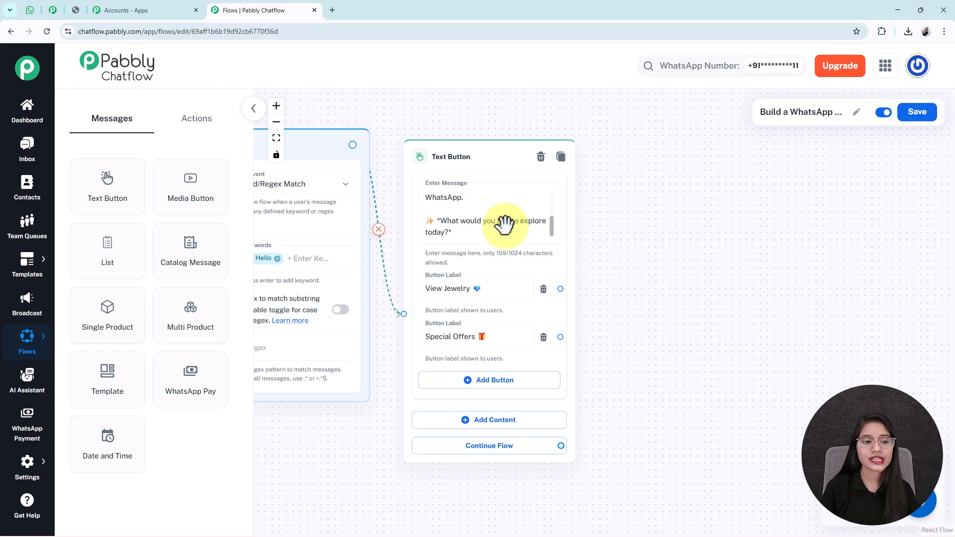
# - Place a List node right of the welcome node with body 'Please select the categories'
pyautogui.moveTo(96, 252); pyautogui.dragTo(625, 169)
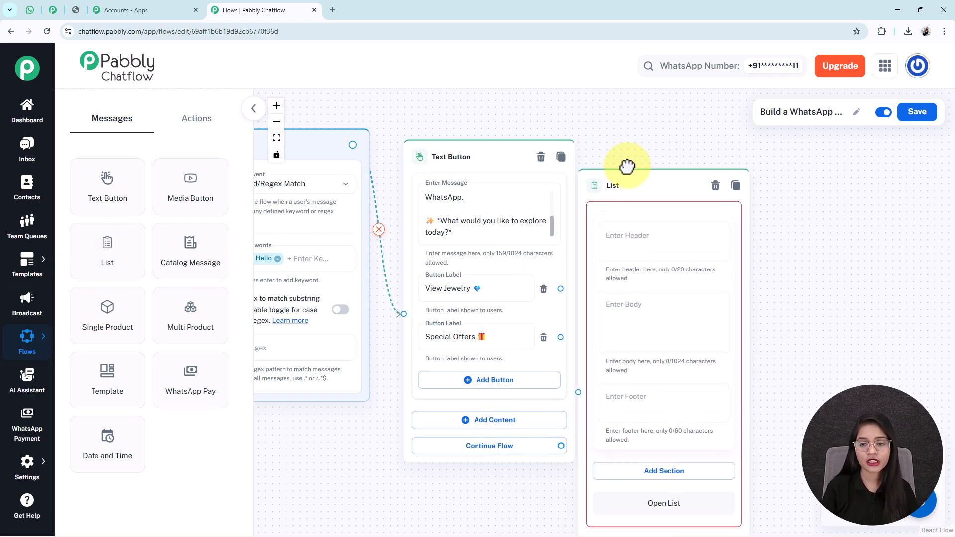
pyautogui.moveTo(869, 315); pyautogui.dragTo(806, 284)
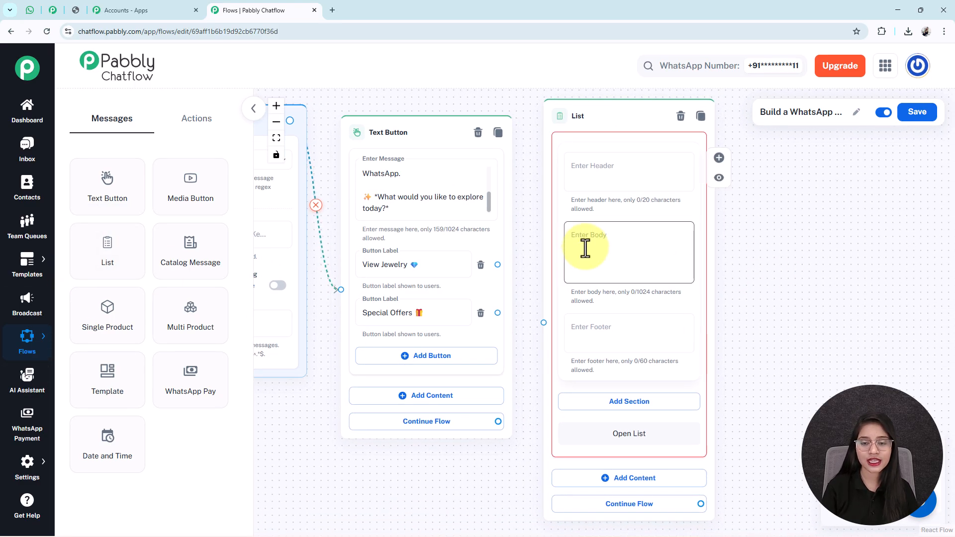
pyautogui.click(619, 237)
pyautogui.write('*Please select the categories*')
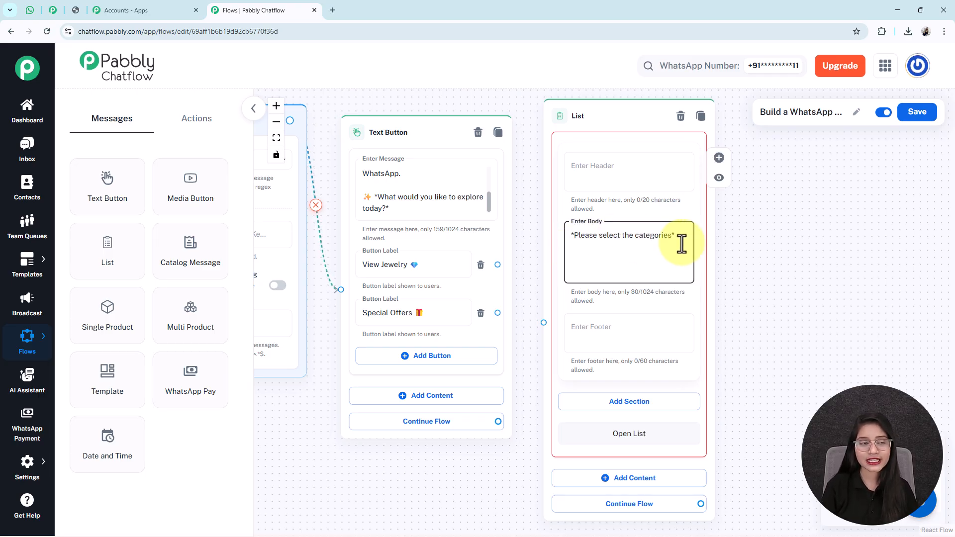
# - Look at the example category list in WhatsApp, then return and bring the List node's lower fields into view
pyautogui.click(29, 10)
pyautogui.click(473, 435)
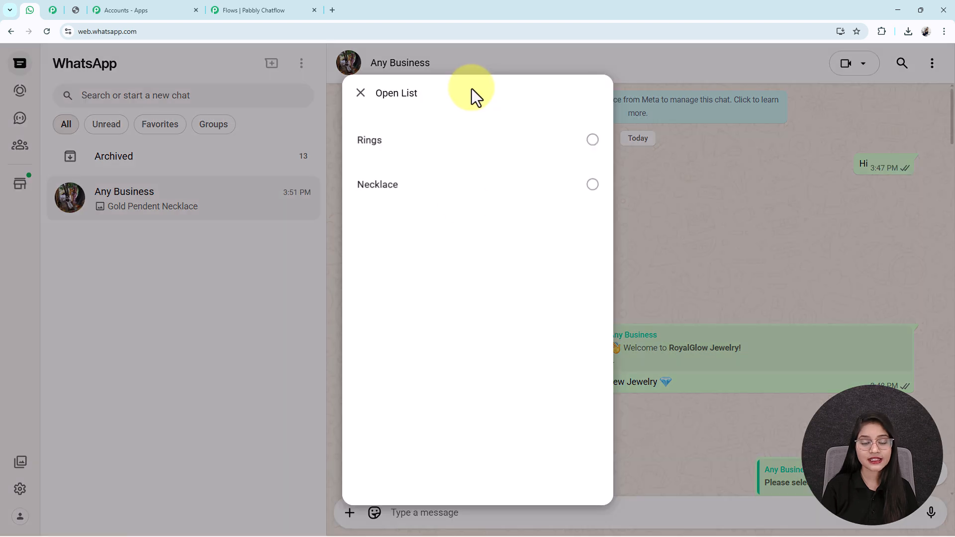
pyautogui.click(251, 8)
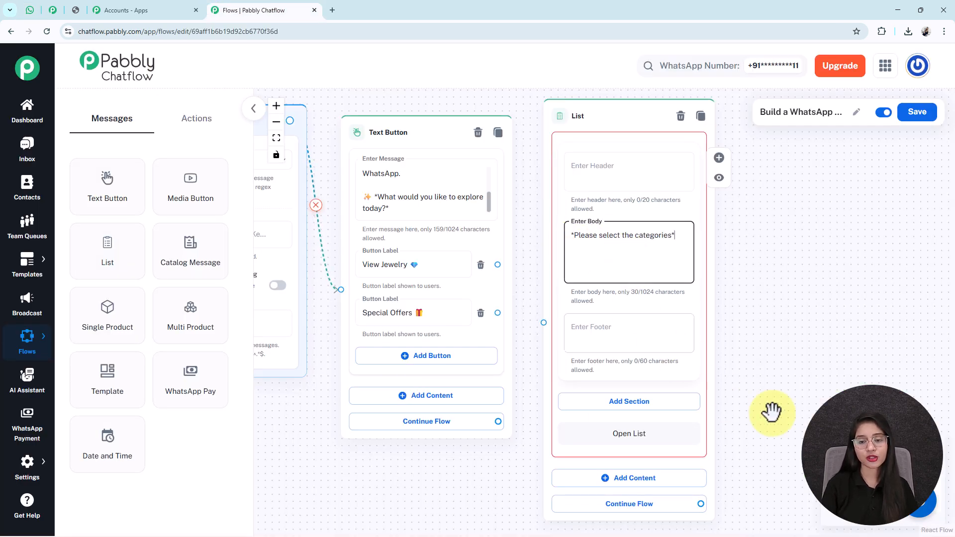
pyautogui.scroll(-3, 721, 366)
pyautogui.moveTo(746, 305); pyautogui.dragTo(701, 393)
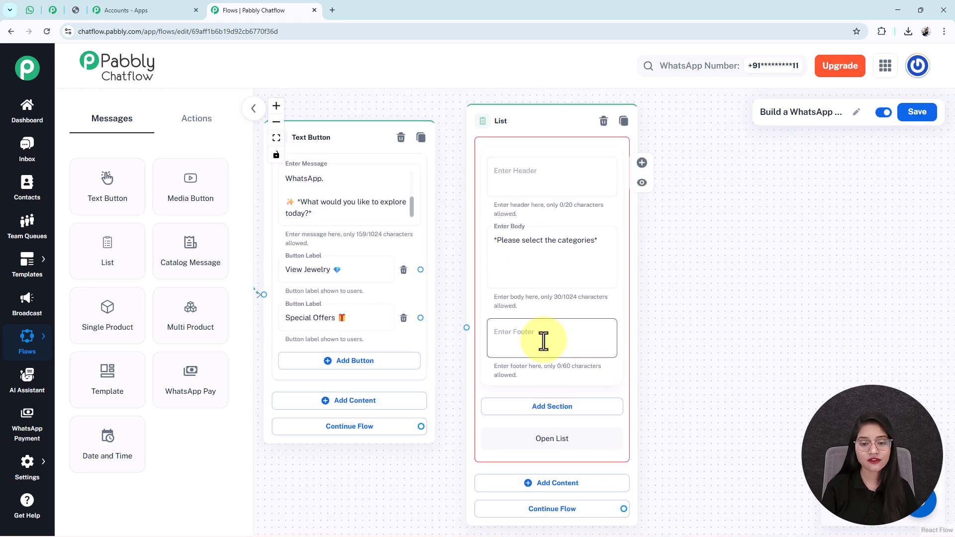
pyautogui.moveTo(717, 448); pyautogui.dragTo(642, 292)
# - Add a 'Category' list section with two items, Rings and Necklace
pyautogui.click(481, 256)
pyautogui.click(462, 277)
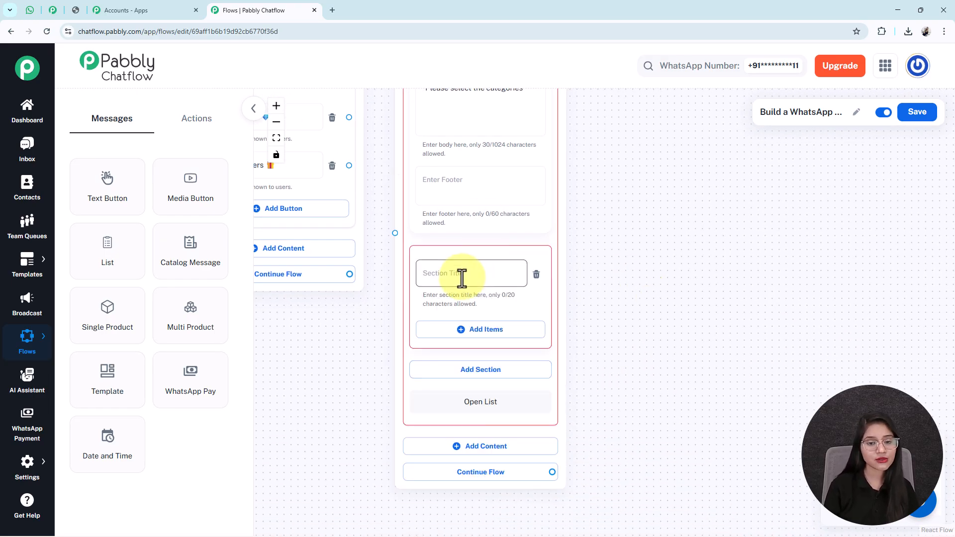
pyautogui.write('Category')
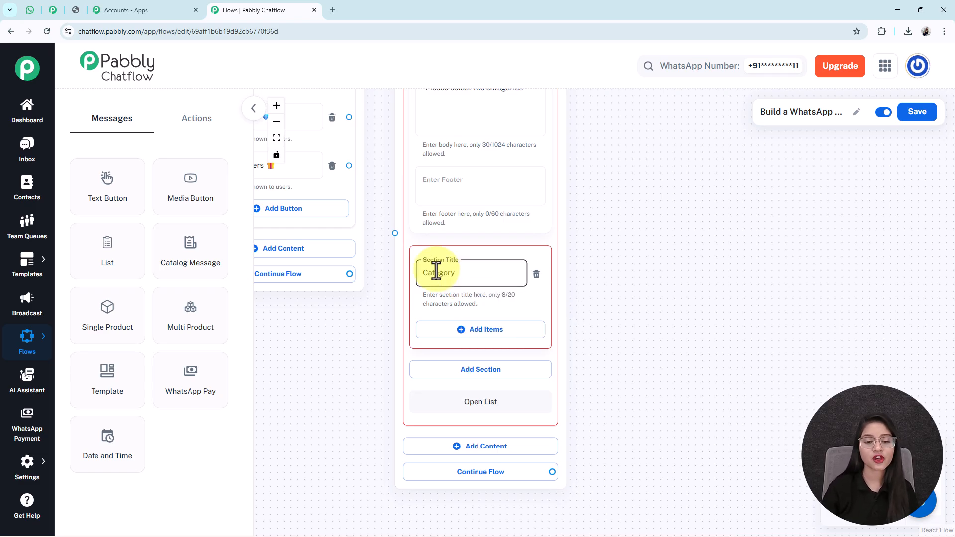
pyautogui.click(482, 338)
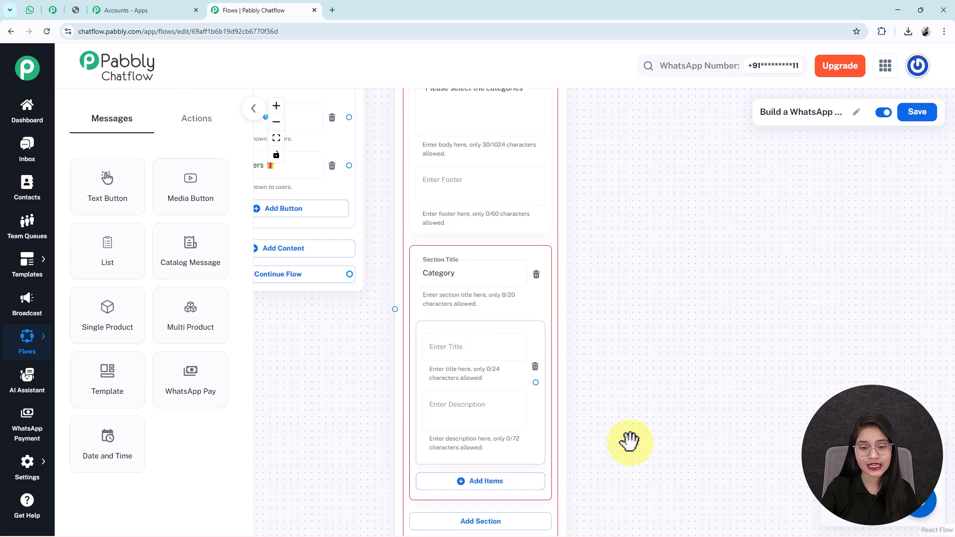
pyautogui.scroll(-3, 572, 373)
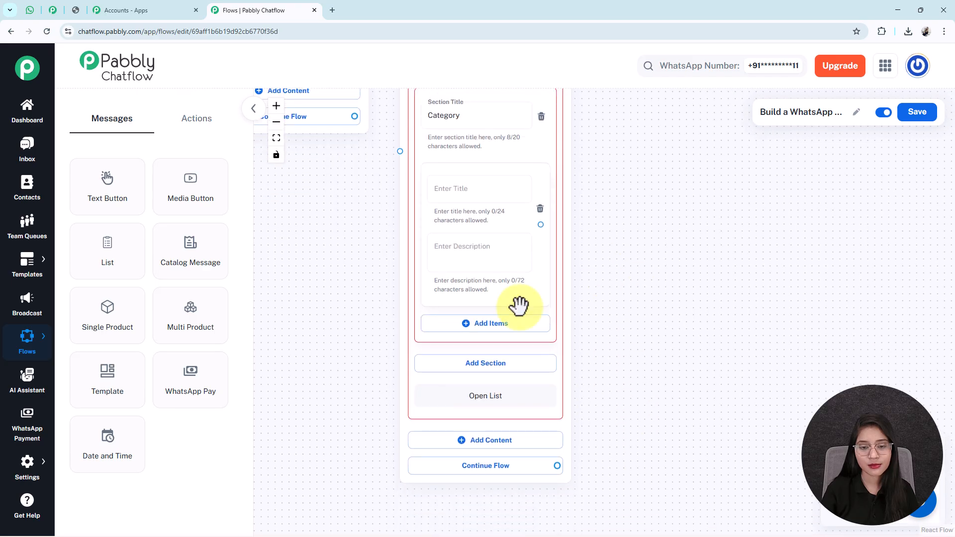
pyautogui.click(475, 325)
pyautogui.click(455, 190)
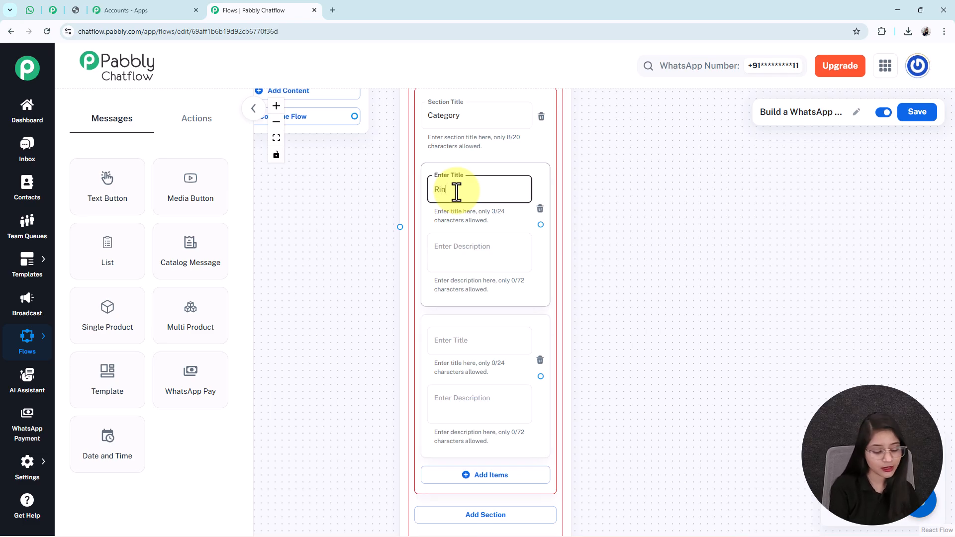
pyautogui.click(451, 343)
pyautogui.write('Ne')
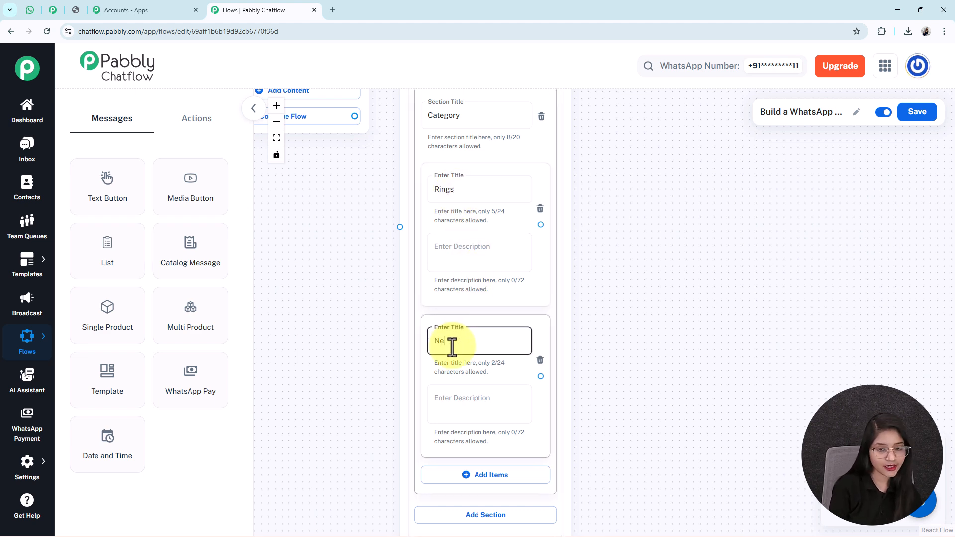
pyautogui.write('cklace')
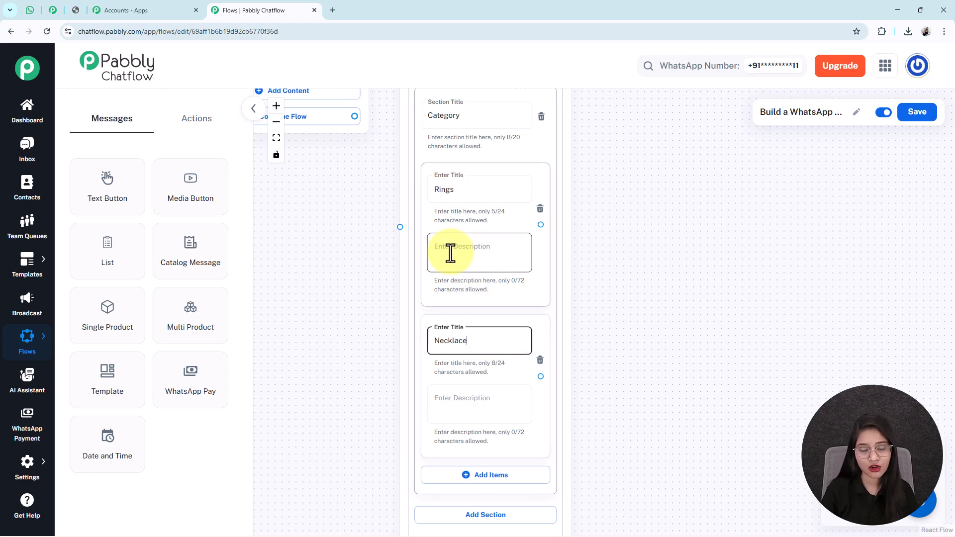
# - Connect View Jewelry to the list node and add a Media Button node beside it
pyautogui.moveTo(328, 232); pyautogui.dragTo(403, 394)
pyautogui.moveTo(406, 343); pyautogui.dragTo(423, 386)
pyautogui.moveTo(444, 164); pyautogui.dragTo(398, 314)
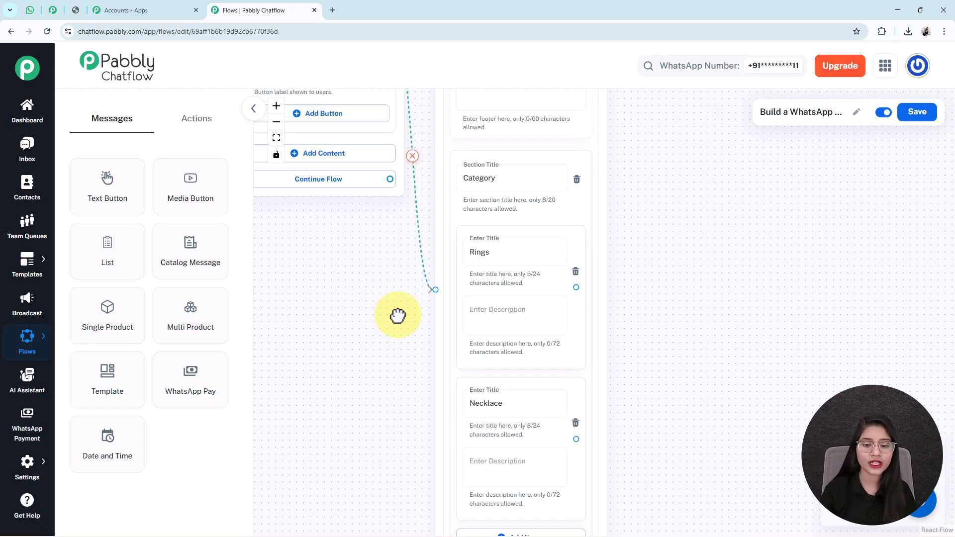
pyautogui.scroll(-2, 395, 316)
pyautogui.moveTo(639, 450); pyautogui.dragTo(631, 391)
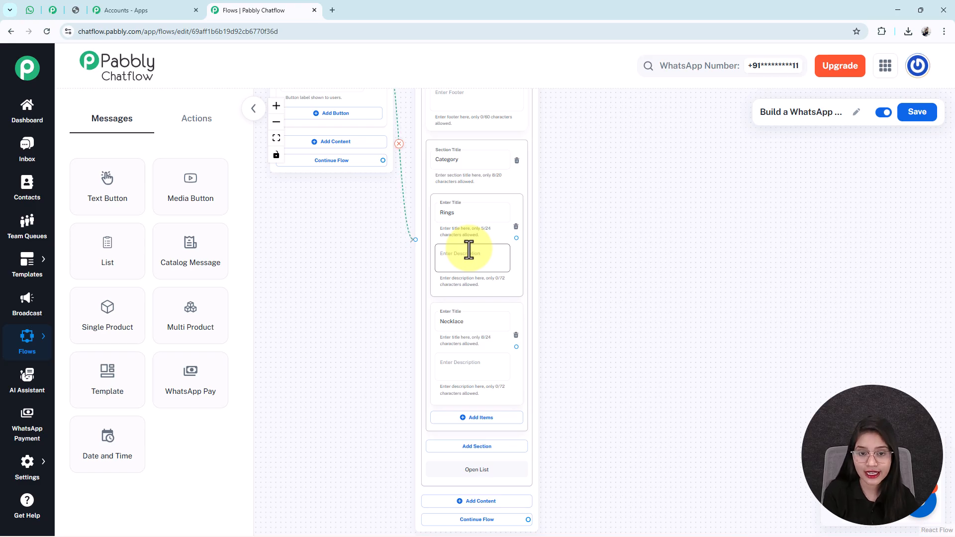
pyautogui.moveTo(192, 213); pyautogui.dragTo(606, 181)
pyautogui.moveTo(759, 230); pyautogui.dragTo(600, 206)
# - Set the Media Button node's media type to Image
pyautogui.click(501, 191)
pyautogui.click(426, 204)
pyautogui.moveTo(459, 151); pyautogui.dragTo(493, 122)
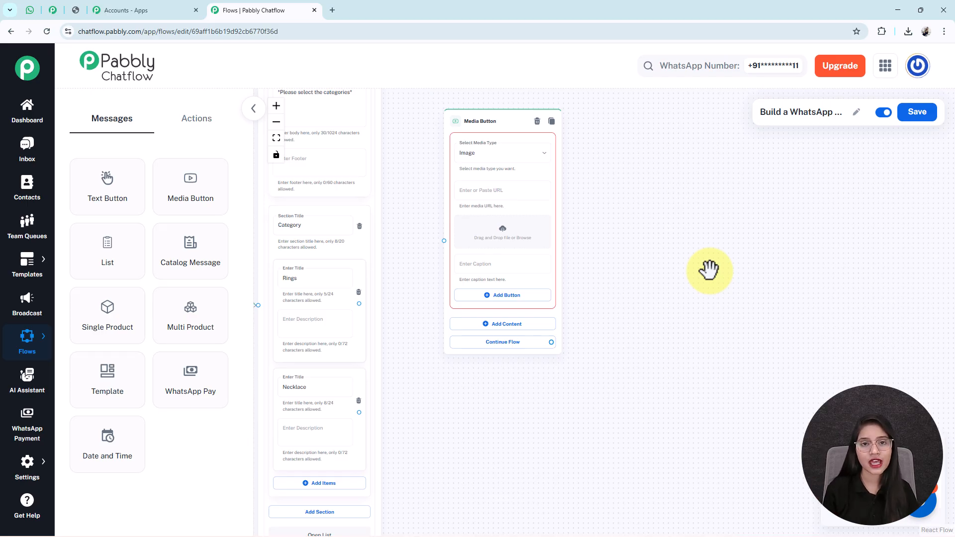
pyautogui.click(30, 10)
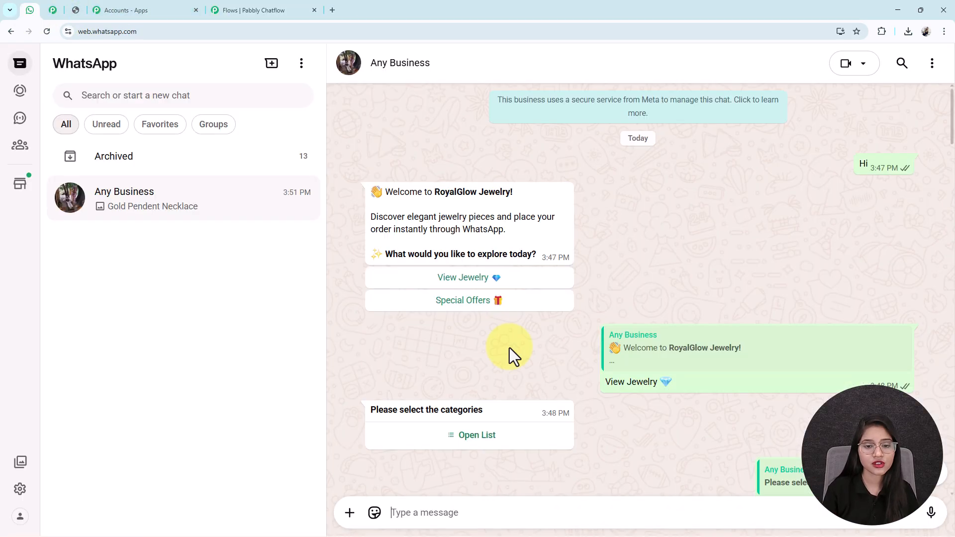
pyautogui.scroll(-6, 511, 351)
pyautogui.click(259, 13)
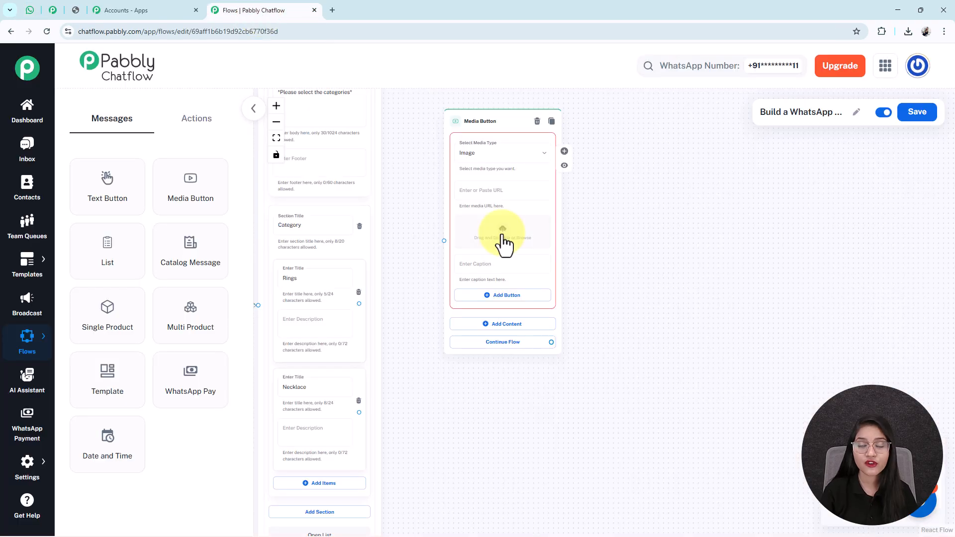
# - Insert the Solitaire Diamond Ring image from the Media Library into the node
pyautogui.click(502, 234)
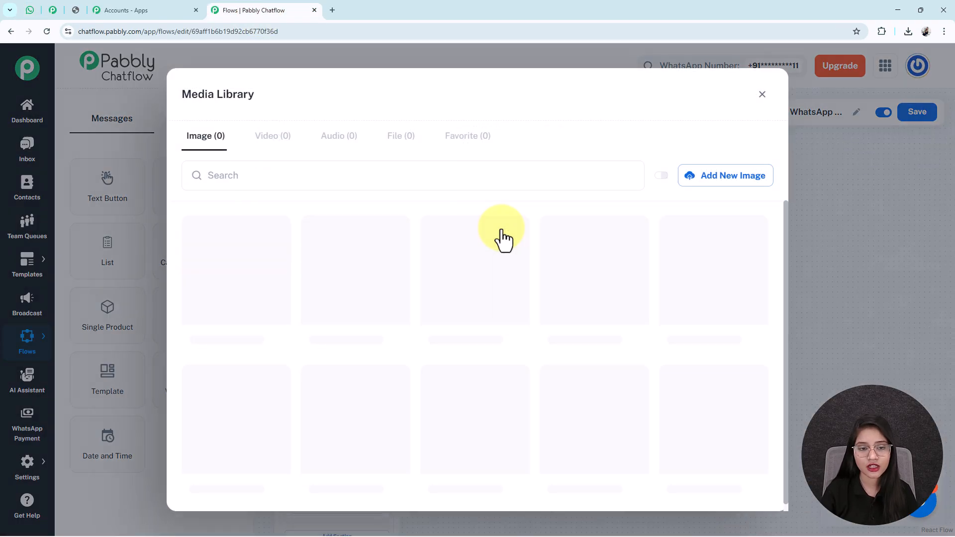
pyautogui.click(718, 188)
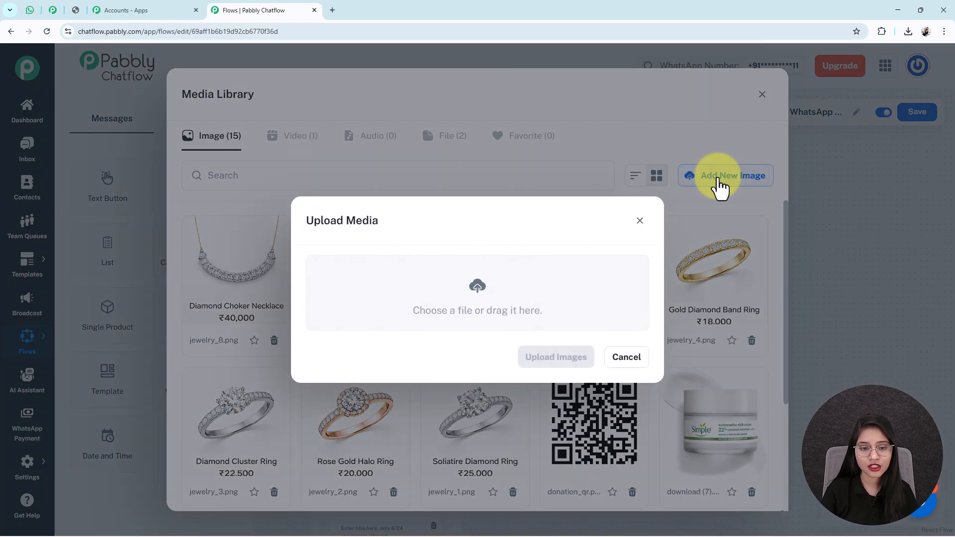
pyautogui.click(475, 290)
pyautogui.click(470, 6)
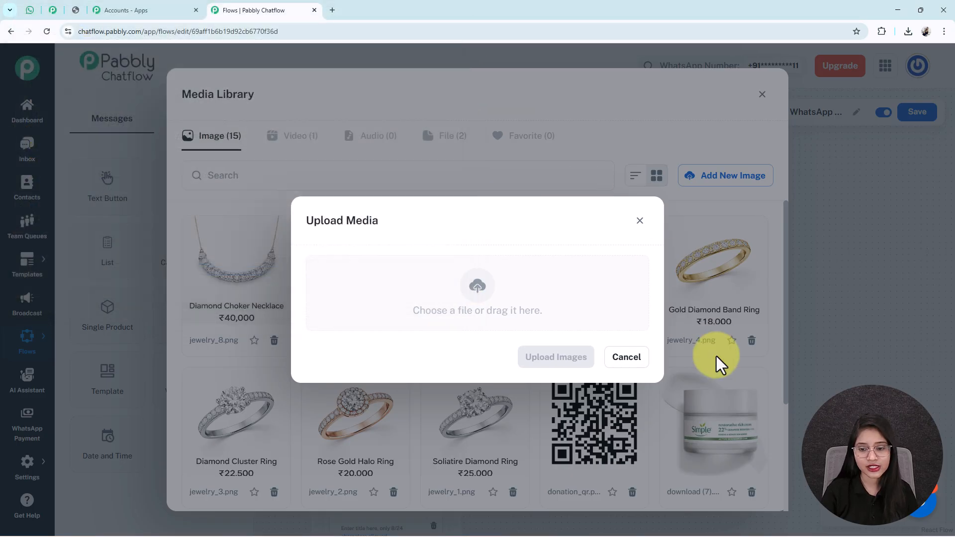
pyautogui.click(716, 353)
pyautogui.scroll(-1, 322, 260)
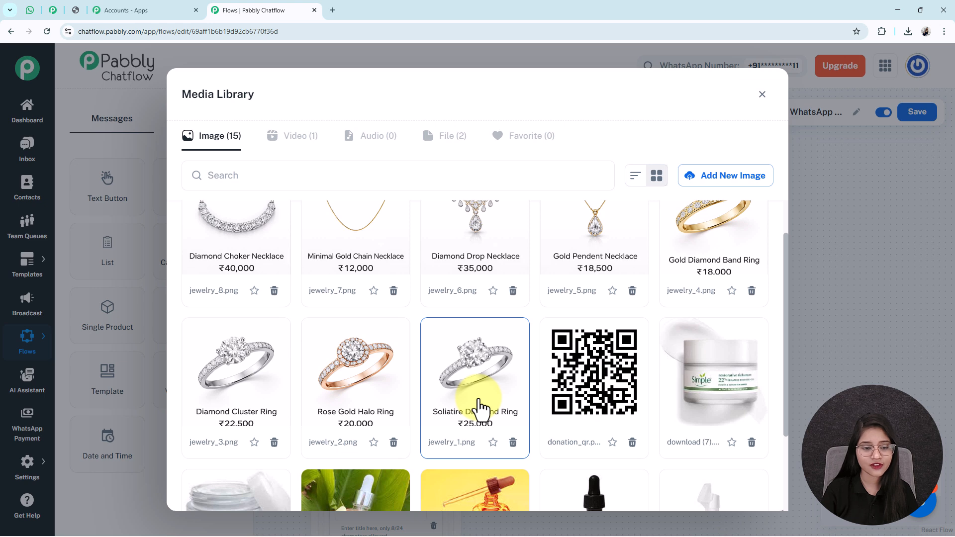
pyautogui.click(465, 377)
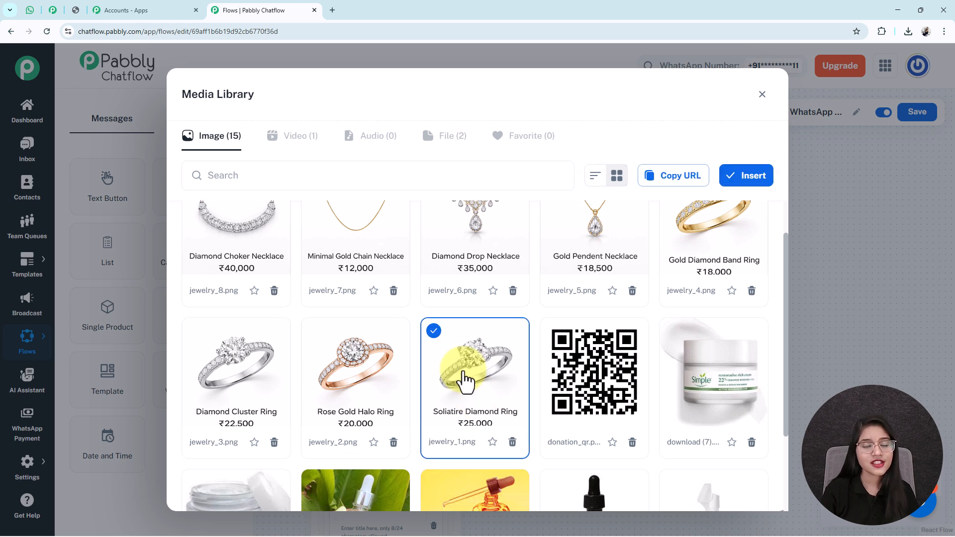
pyautogui.click(751, 182)
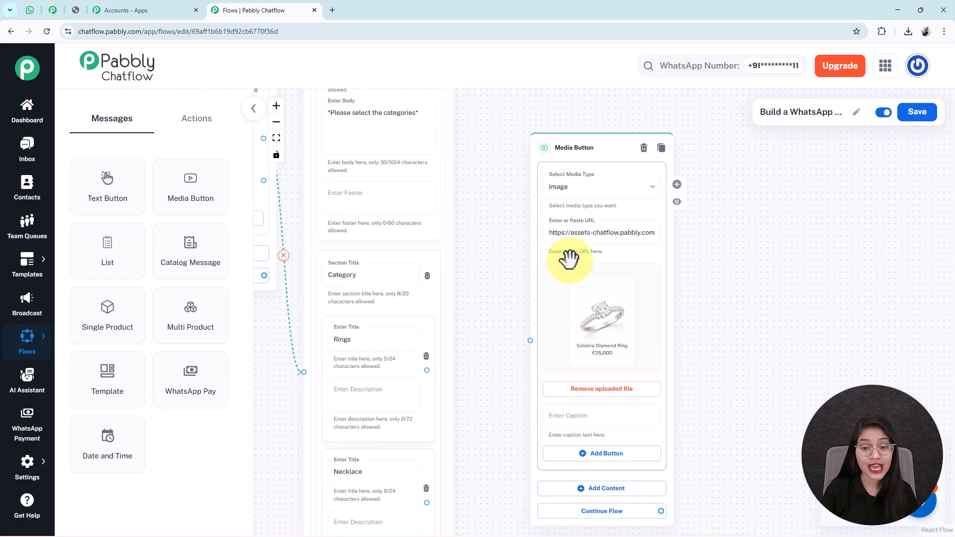
pyautogui.moveTo(568, 250); pyautogui.dragTo(551, 171)
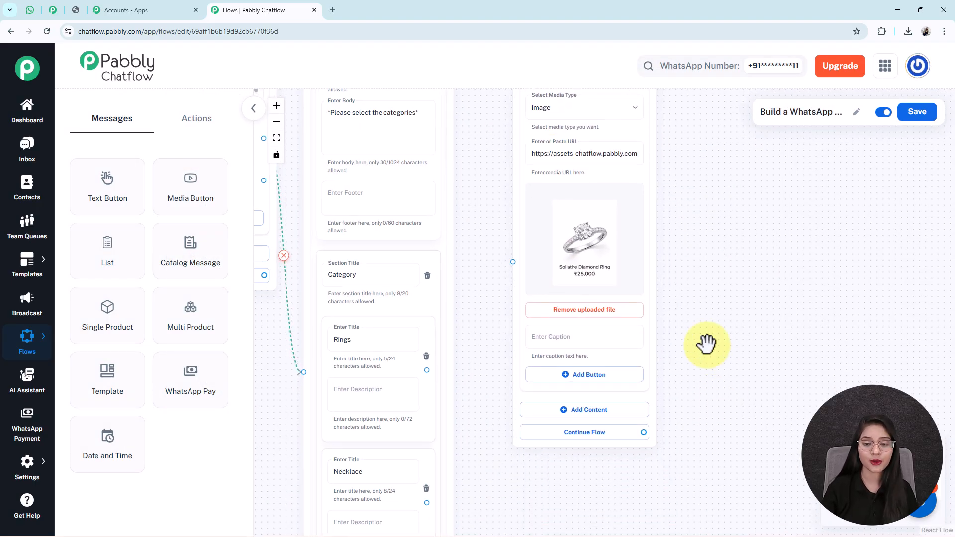
# - Paste the ring's name as the image caption
pyautogui.click(549, 328)
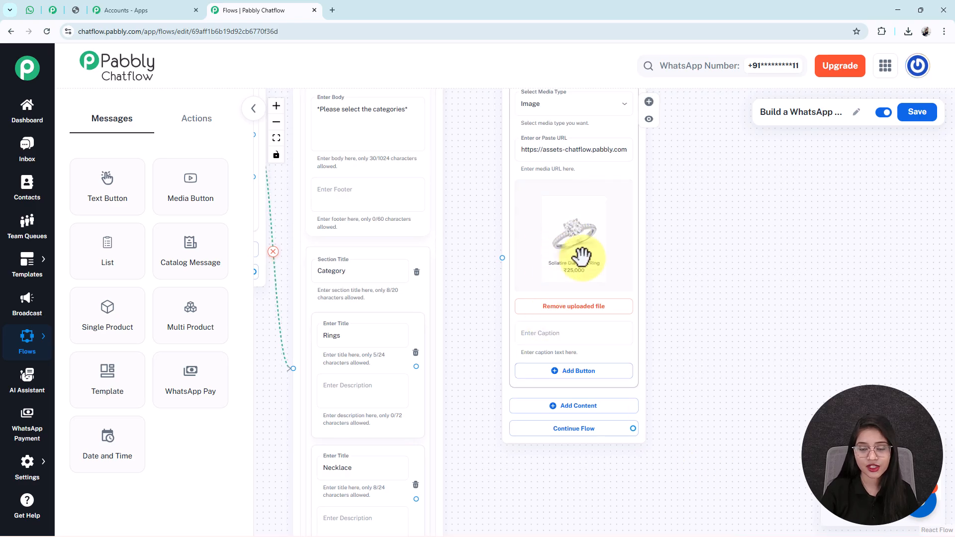
pyautogui.write('*Soliatire Diamond Ring*')
pyautogui.moveTo(716, 373); pyautogui.dragTo(719, 322)
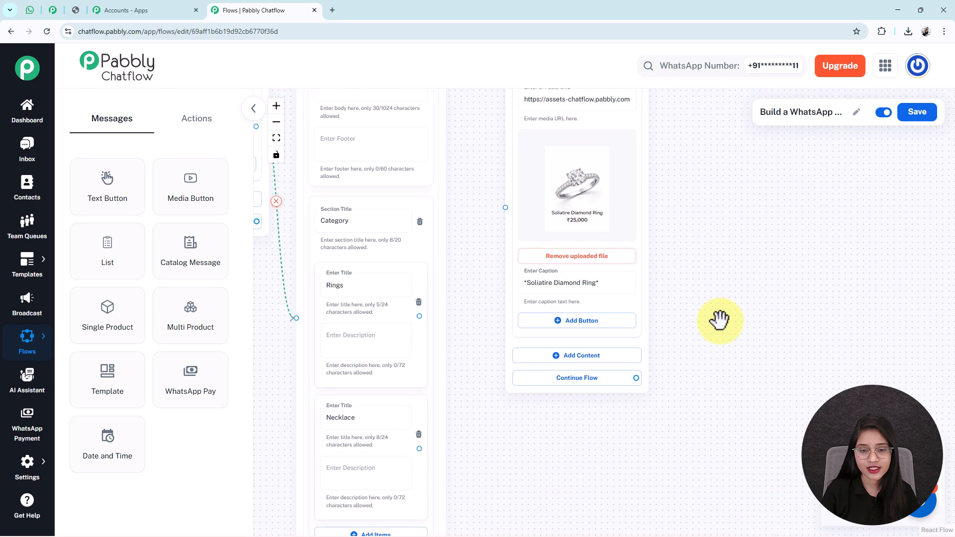
pyautogui.moveTo(642, 272); pyautogui.dragTo(645, 222)
pyautogui.moveTo(716, 252); pyautogui.dragTo(712, 318)
pyautogui.click(36, 14)
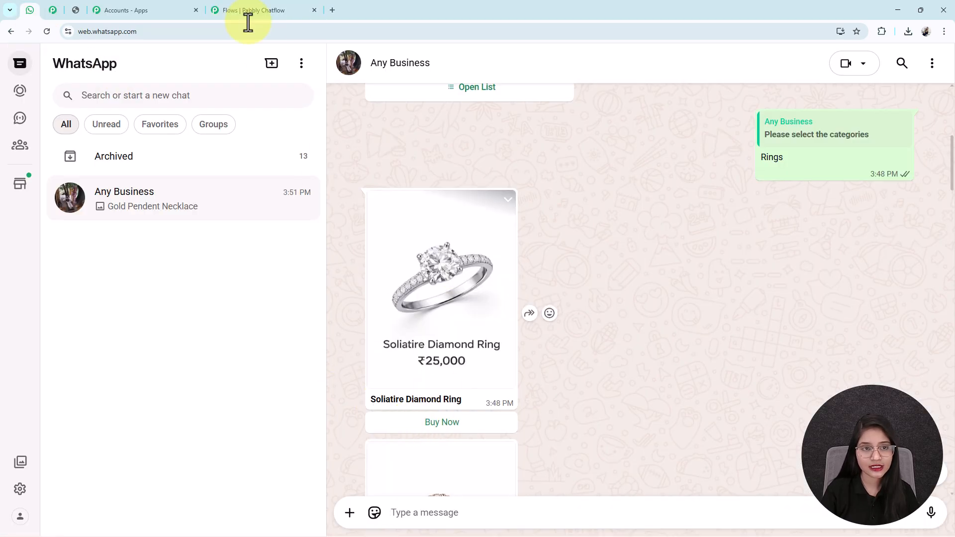
pyautogui.click(259, 11)
# - Add a 'Buy Now' Quick Reply button to the media message and save it
pyautogui.click(569, 343)
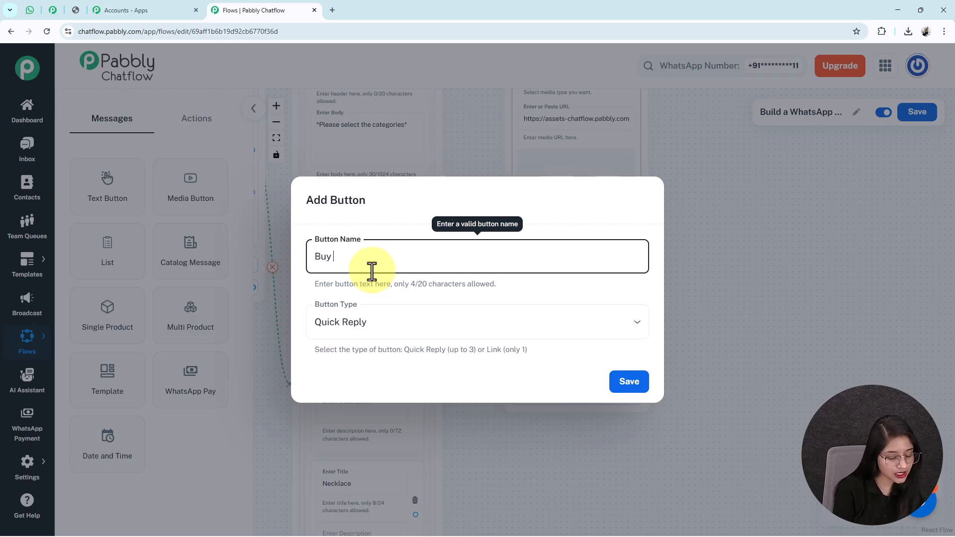
pyautogui.click(354, 334)
pyautogui.click(354, 357)
pyautogui.click(624, 387)
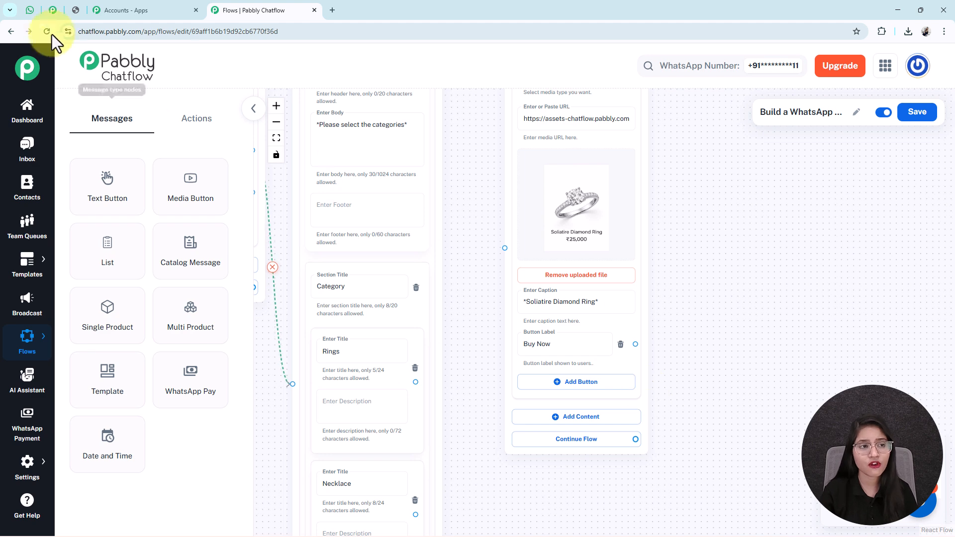
pyautogui.click(39, 12)
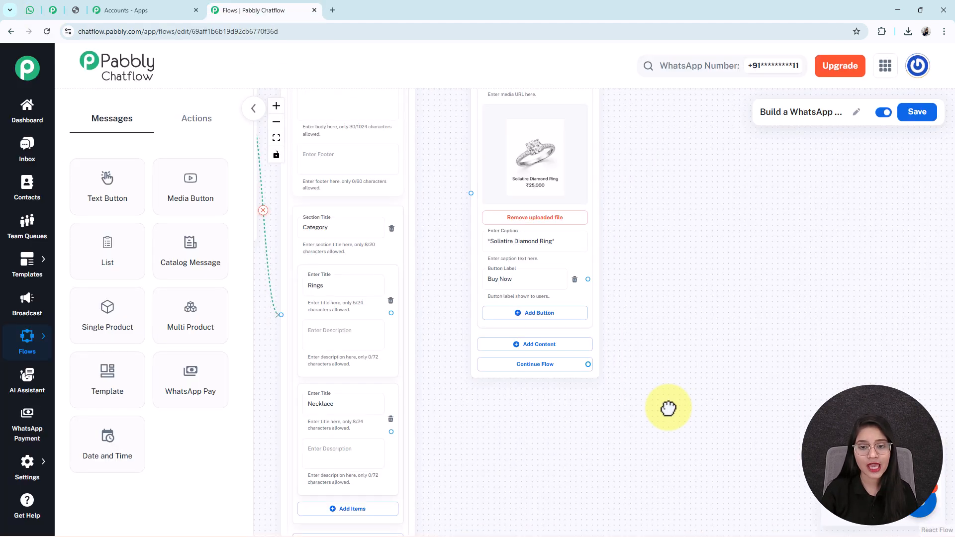
pyautogui.click(265, 11)
pyautogui.moveTo(677, 376)
pyautogui.mouseDown()
pyautogui.moveTo(672, 463)
pyautogui.moveTo(673, 374)
pyautogui.mouseUp()
# - Add a second Image block showing the Rose Gold Halo Ring
pyautogui.click(560, 348)
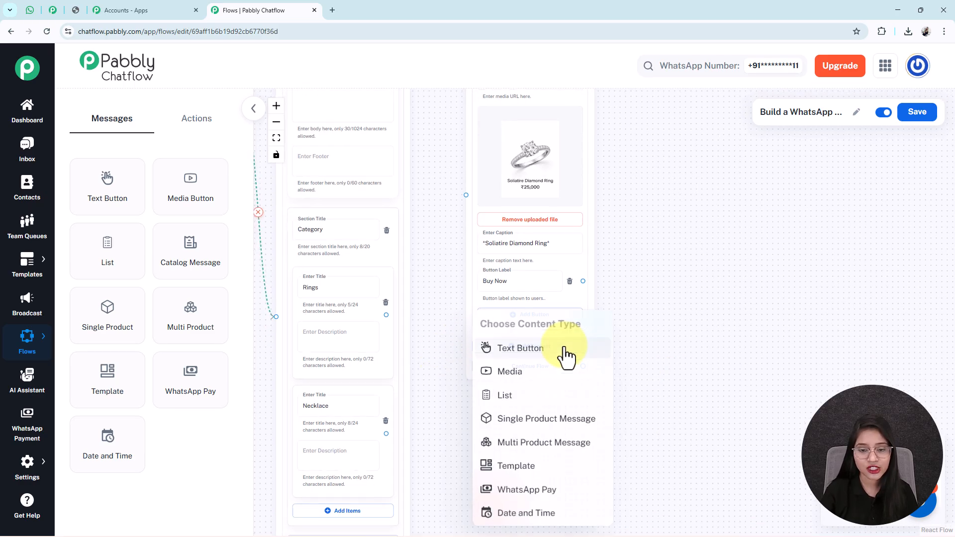
pyautogui.click(507, 371)
pyautogui.moveTo(680, 420); pyautogui.dragTo(673, 300)
pyautogui.click(510, 229)
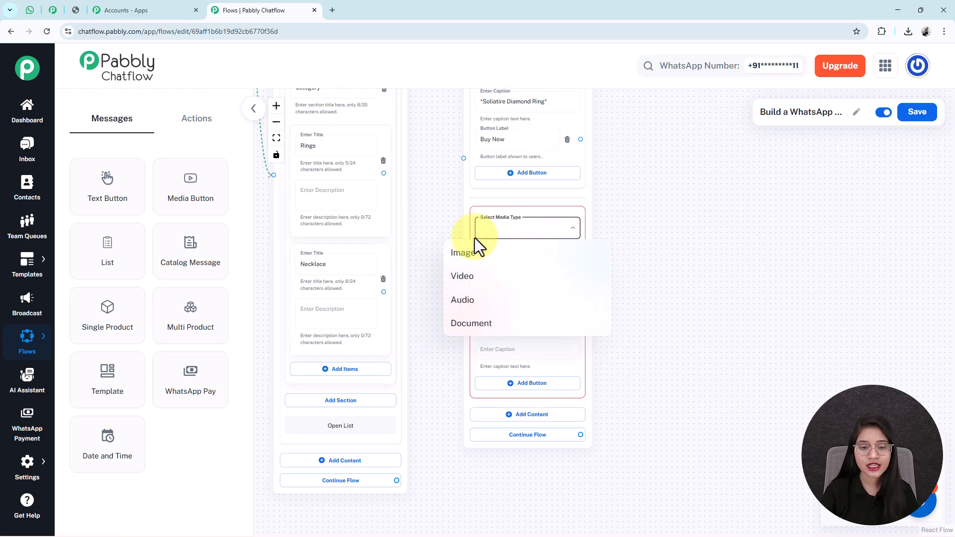
pyautogui.click(466, 257)
pyautogui.moveTo(640, 268)
pyautogui.mouseDown()
pyautogui.moveTo(637, 256)
pyautogui.moveTo(618, 328)
pyautogui.moveTo(637, 252)
pyautogui.mouseUp()
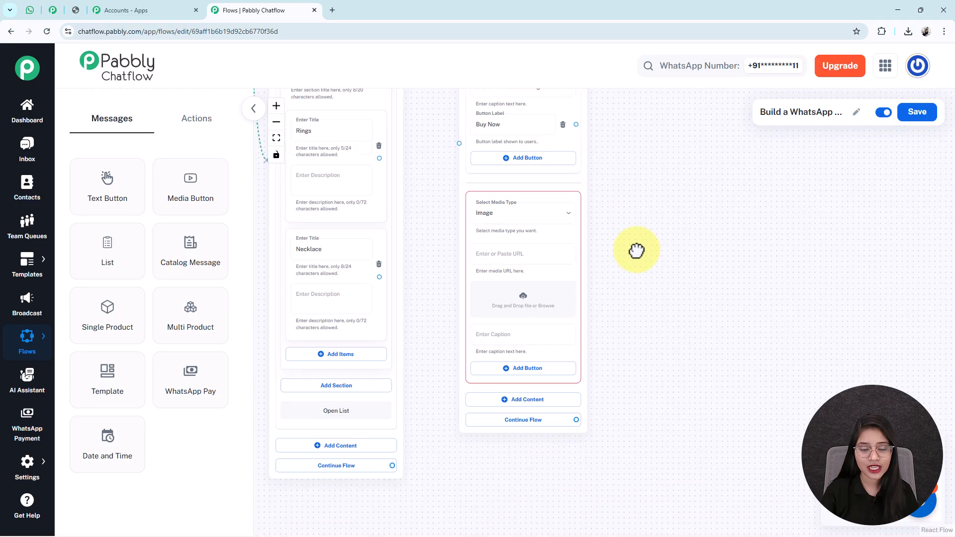
pyautogui.click(521, 297)
pyautogui.click(343, 388)
pyautogui.click(751, 176)
pyautogui.scroll(-3, 774, 378)
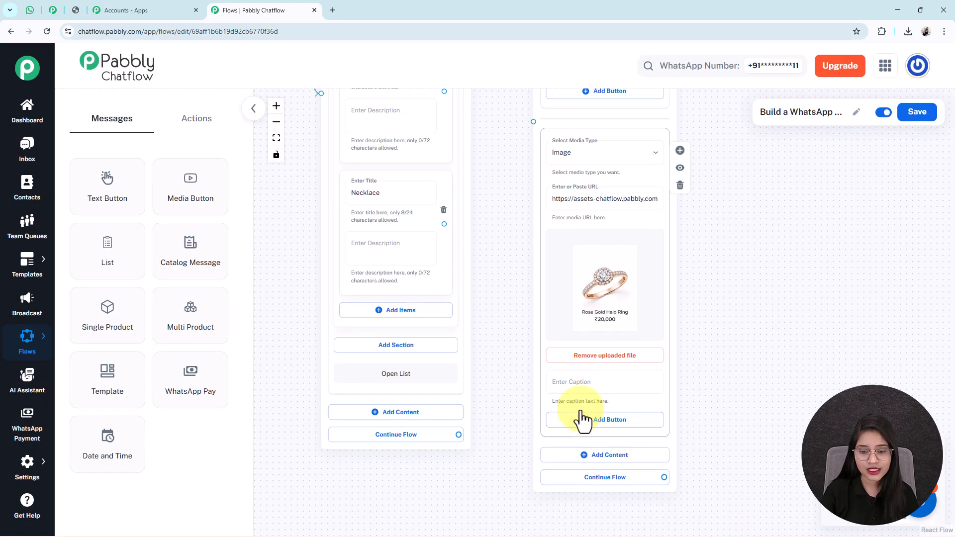
# - Paste the Rose Gold Halo Ring caption and add its Buy Now button
pyautogui.click(599, 382)
pyautogui.write('*Rose Gold Halo Ring*')
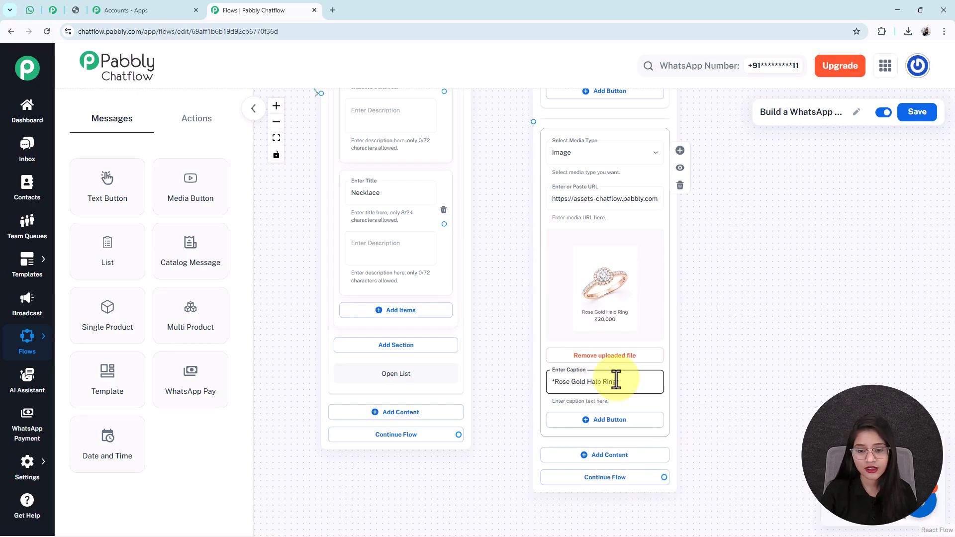
pyautogui.scroll(-1, 735, 401)
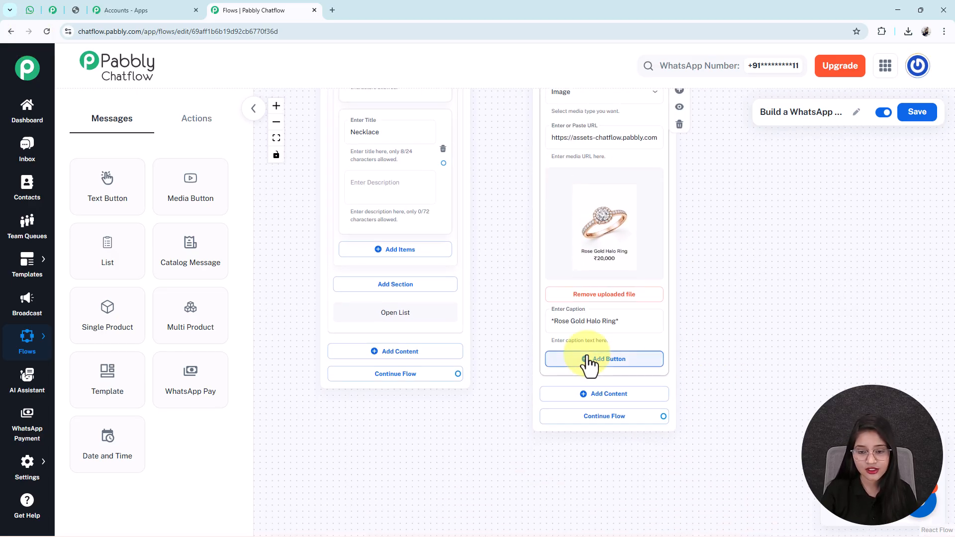
pyautogui.click(591, 362)
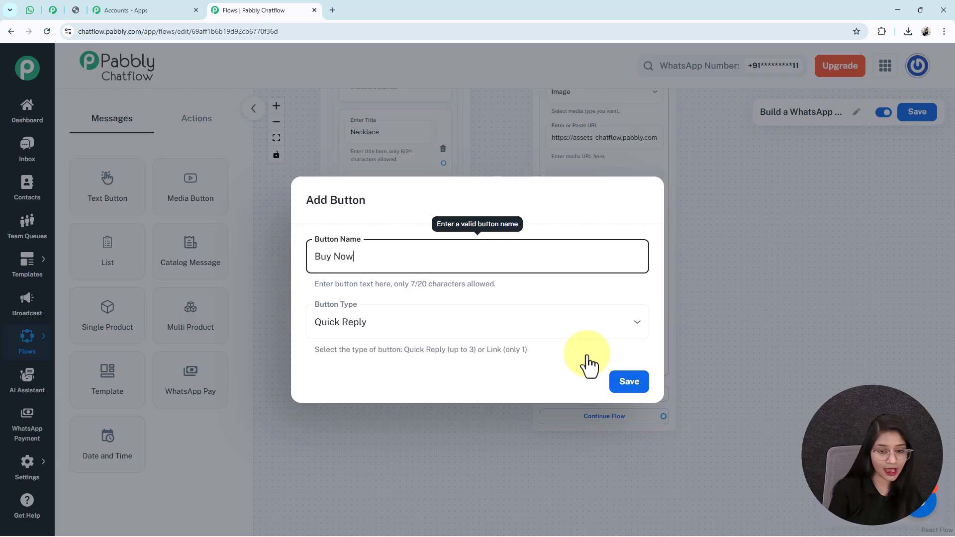
pyautogui.press('Return')
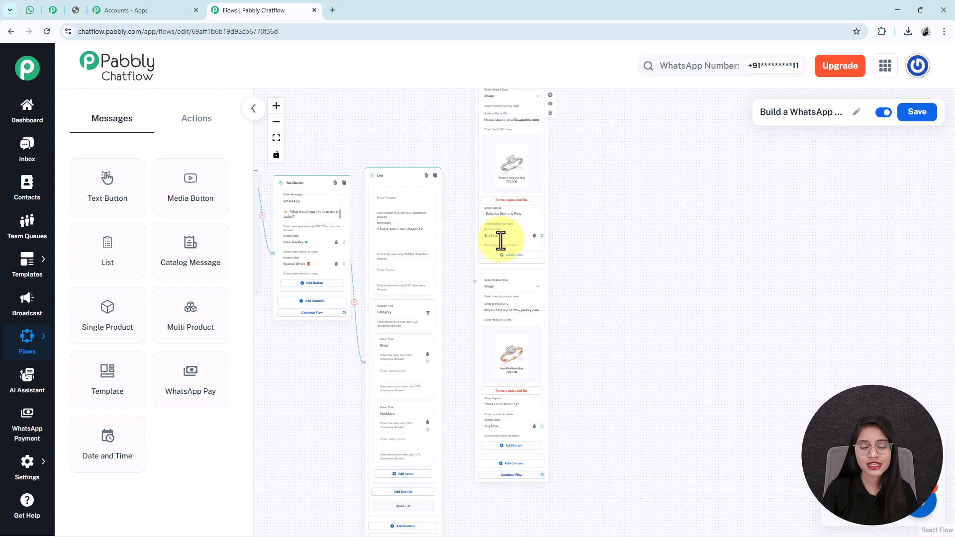
# - Connect the list's Rings option to the ring Media Button node
pyautogui.moveTo(419, 411); pyautogui.dragTo(431, 437)
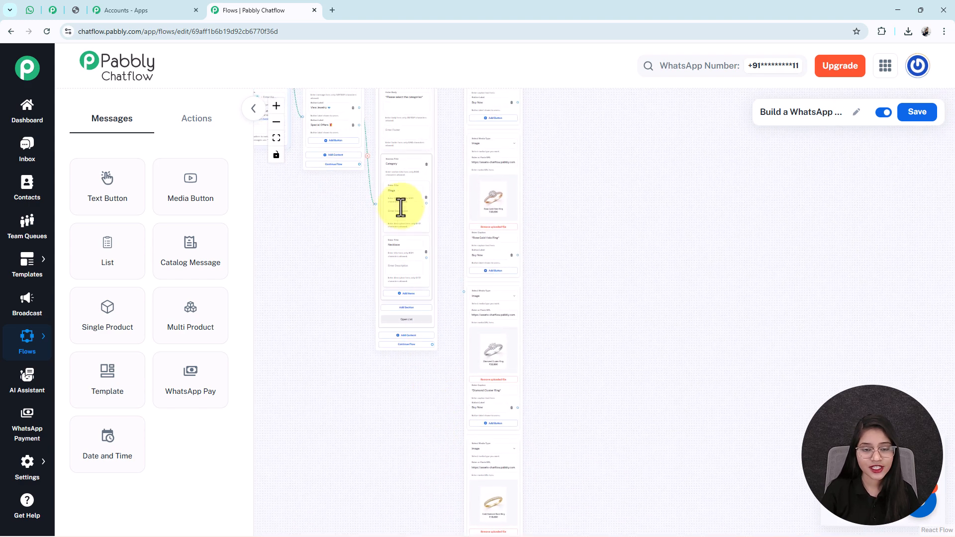
pyautogui.moveTo(426, 203); pyautogui.dragTo(463, 291)
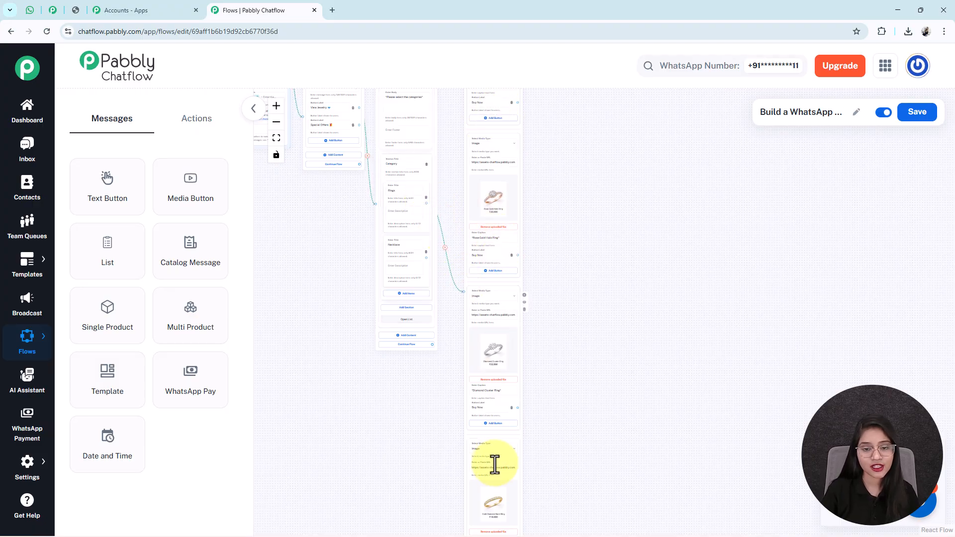
pyautogui.scroll(-5, 593, 342)
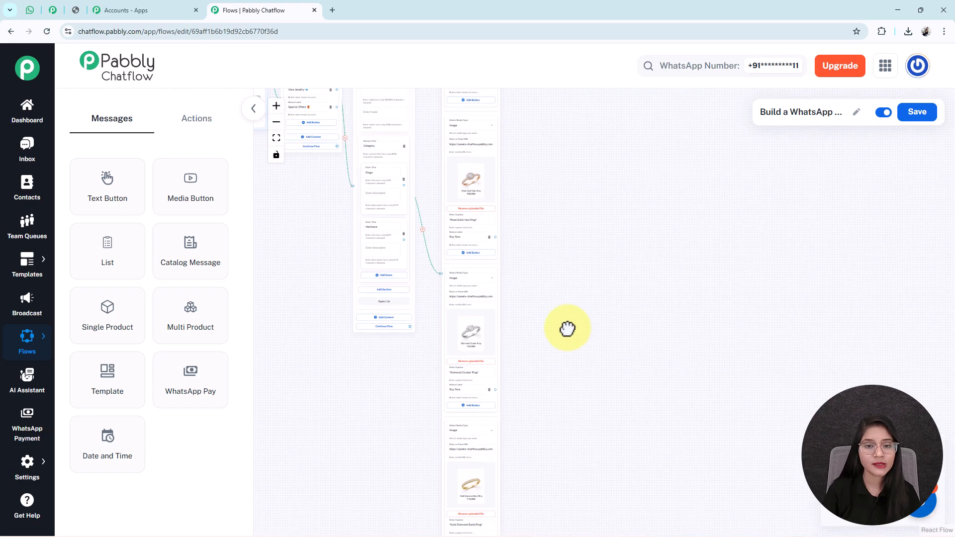
pyautogui.moveTo(577, 296); pyautogui.dragTo(567, 299)
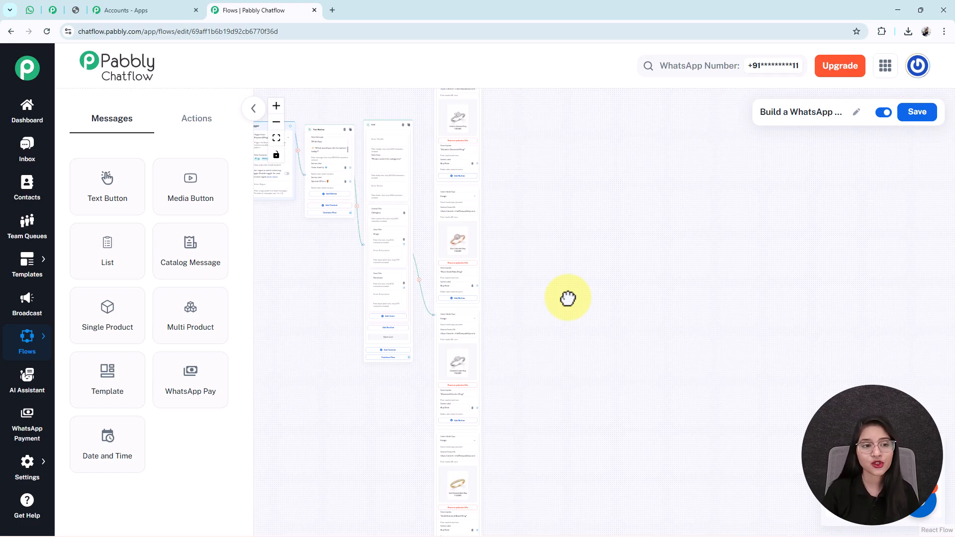
# - Add a Set Custom Field action node targeting the product field
pyautogui.click(210, 141)
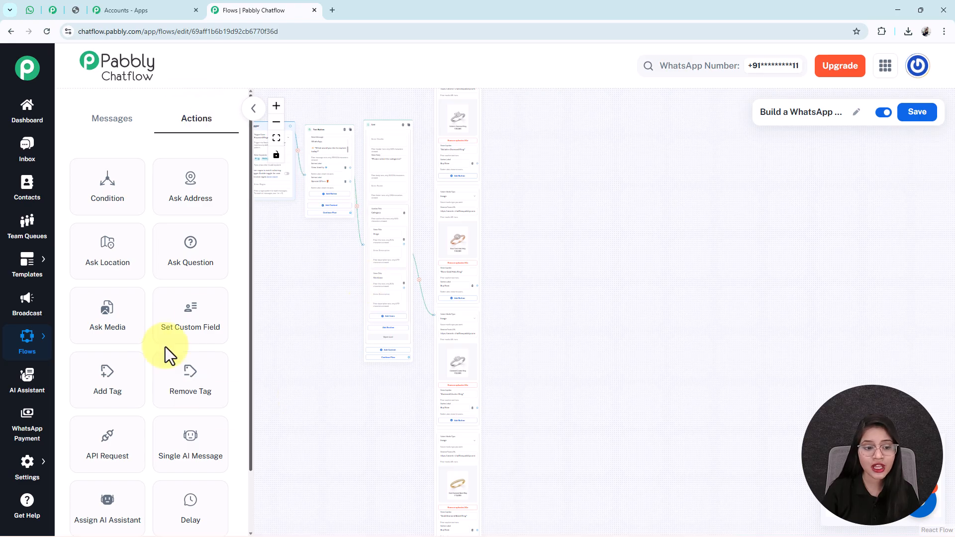
pyautogui.moveTo(207, 323); pyautogui.dragTo(509, 134)
pyautogui.scroll(5, 509, 137)
pyautogui.scroll(3, 508, 136)
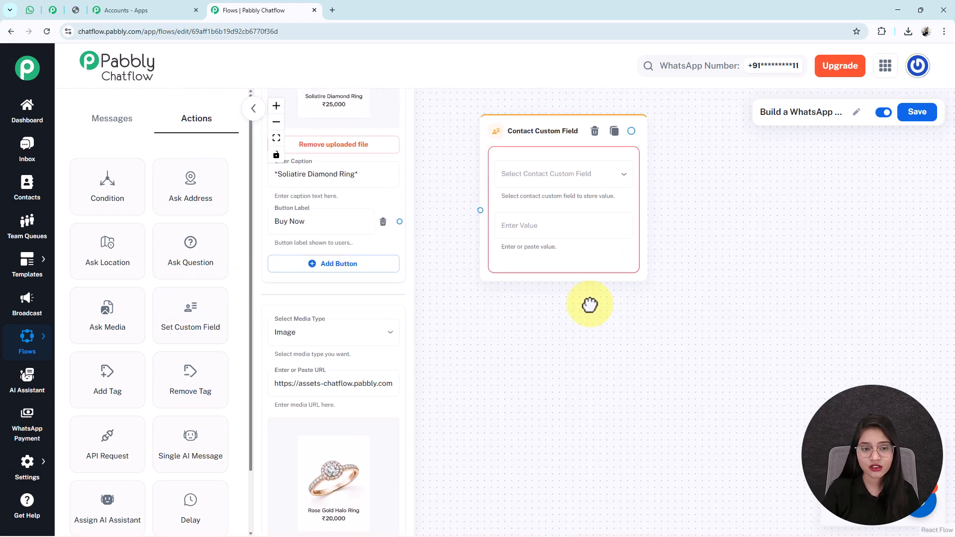
pyautogui.click(622, 151)
pyautogui.scroll(-6, 620, 149)
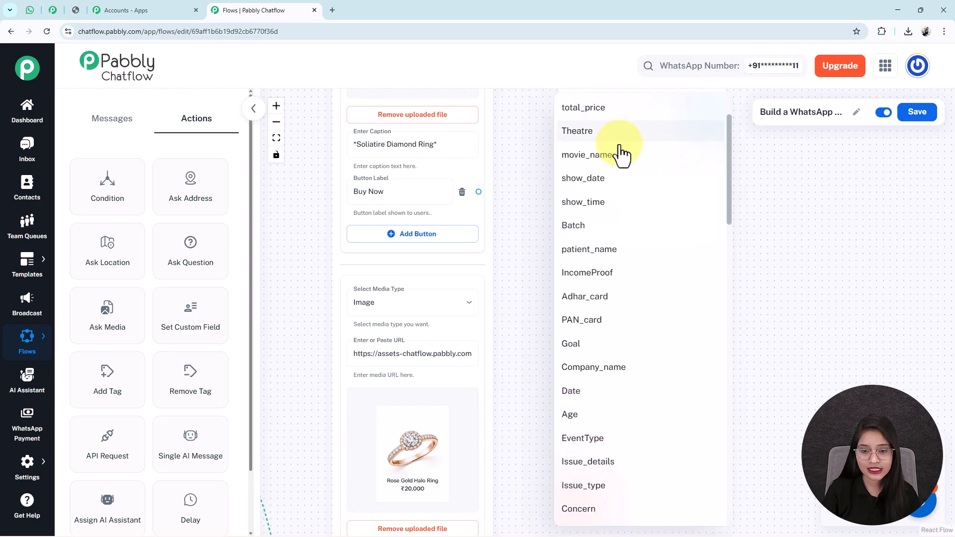
pyautogui.click(620, 147)
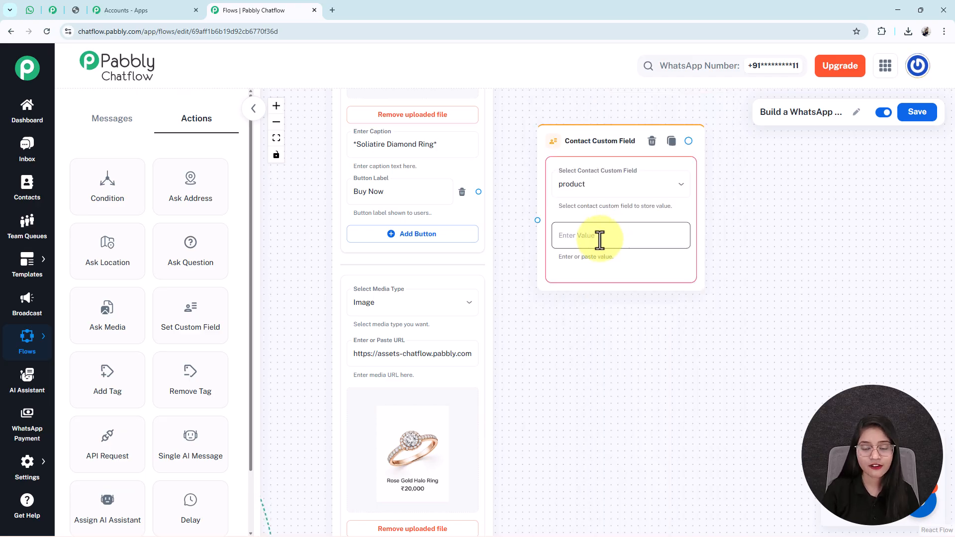
# - Paste the Solitaire Diamond Ring name and price as the value and save the flow
pyautogui.moveTo(586, 354); pyautogui.dragTo(594, 441)
pyautogui.click(595, 327)
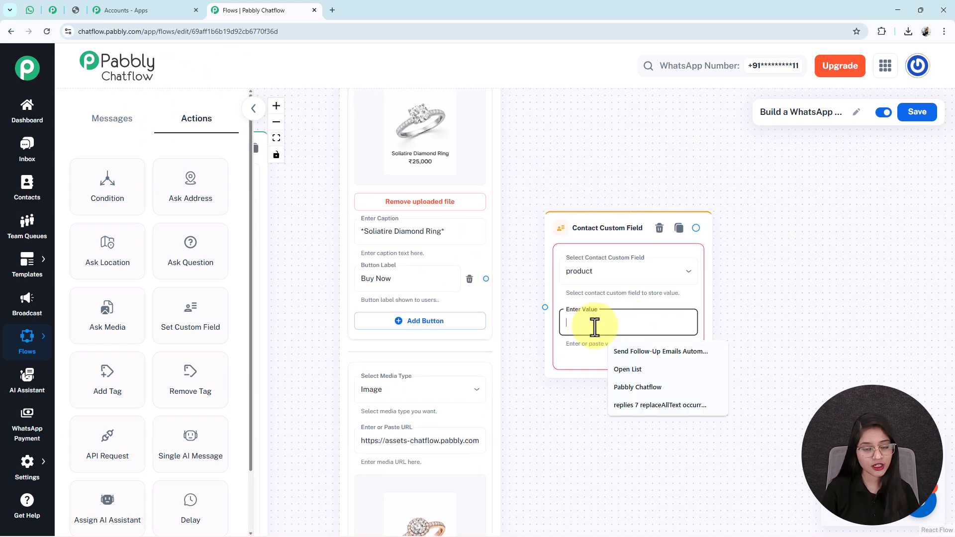
pyautogui.hotkey('ctrl', 'v')
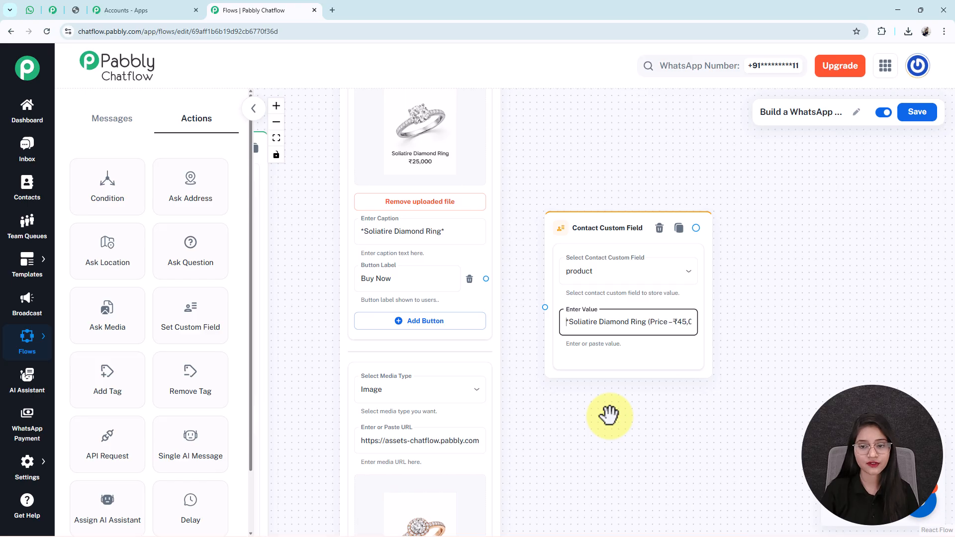
pyautogui.click(927, 120)
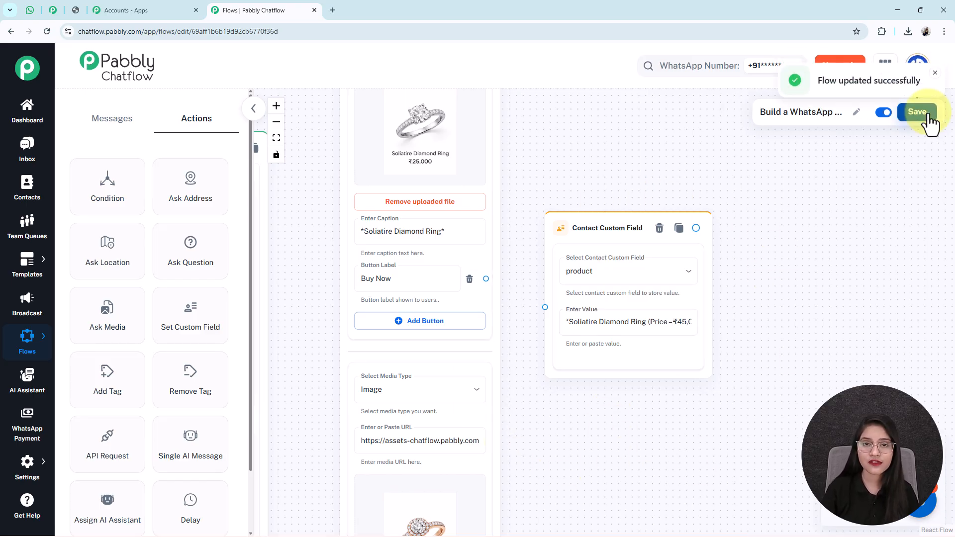
pyautogui.scroll(-5, 751, 350)
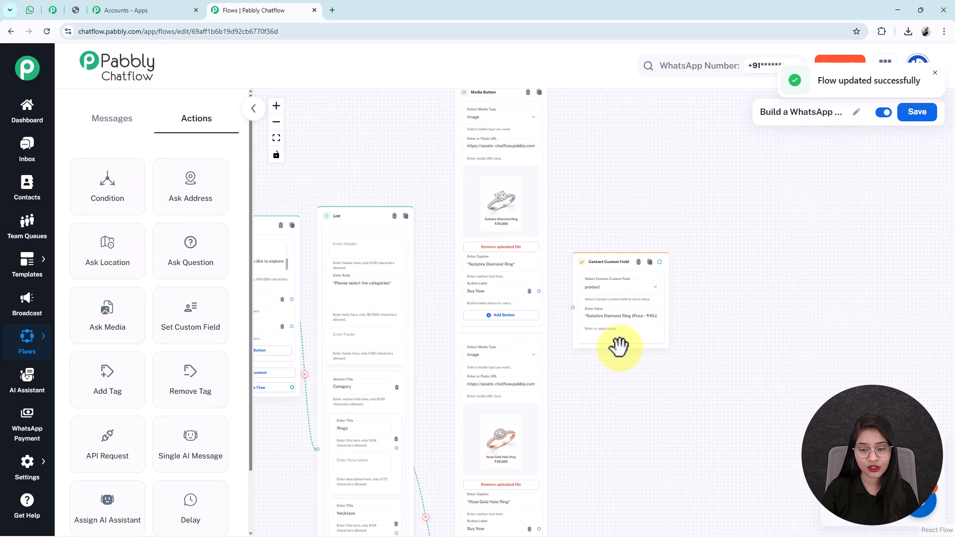
pyautogui.scroll(3, 618, 353)
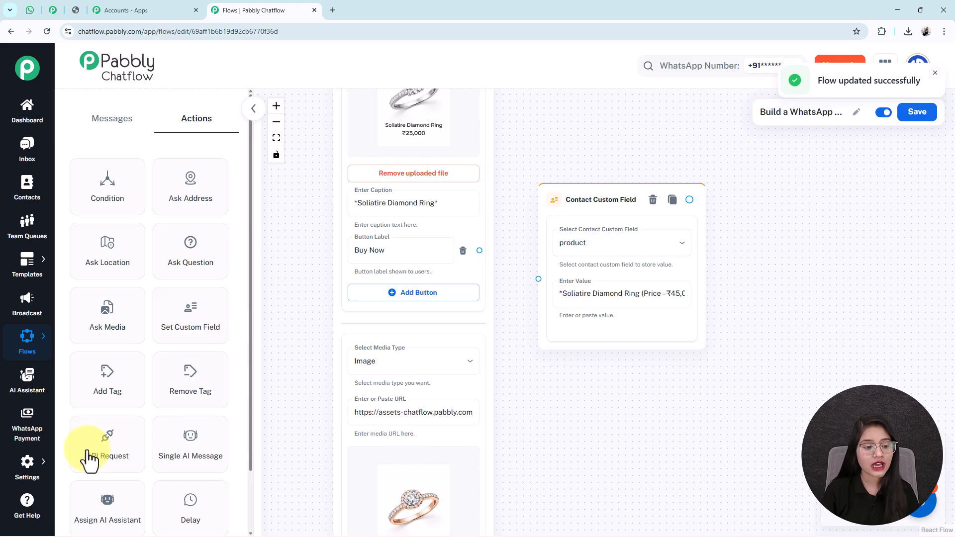
pyautogui.moveTo(23, 473)
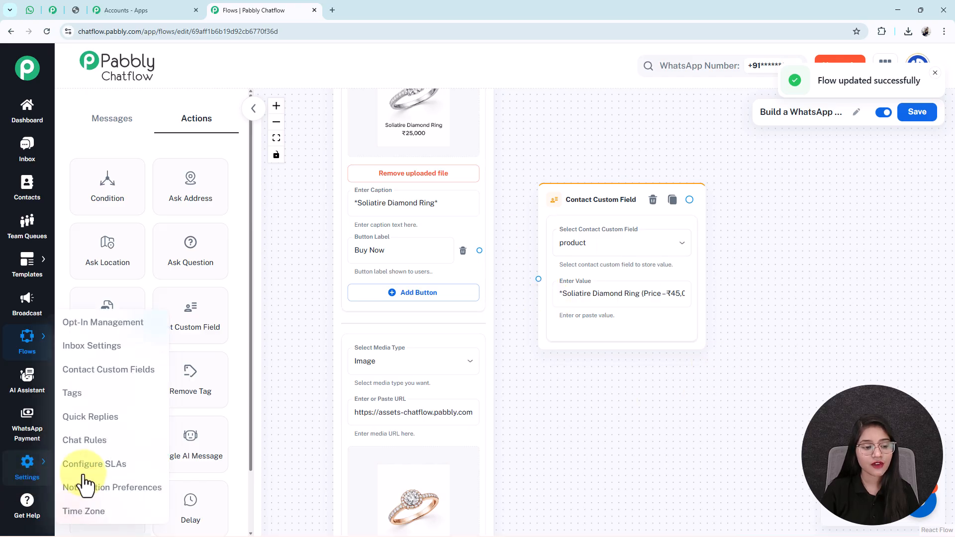
pyautogui.rightClick(107, 371)
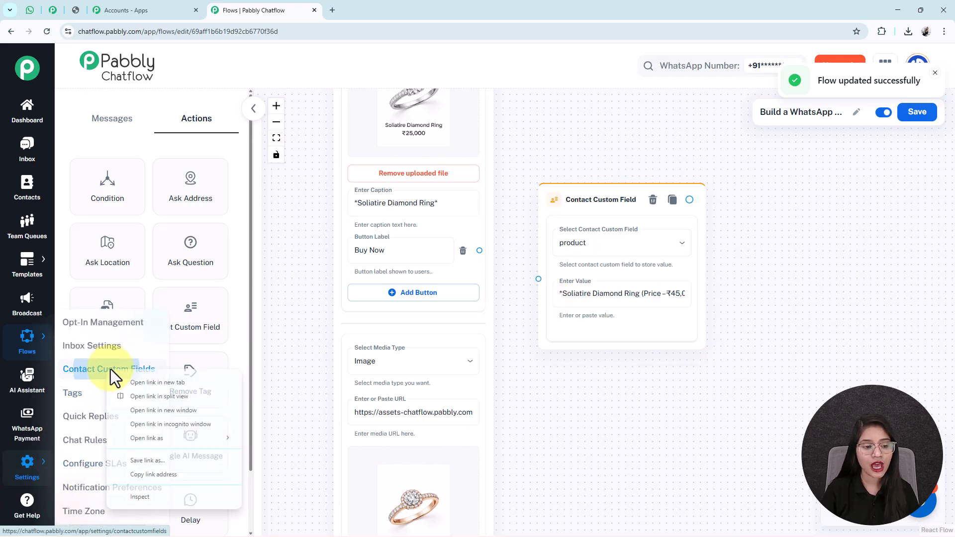
pyautogui.click(151, 385)
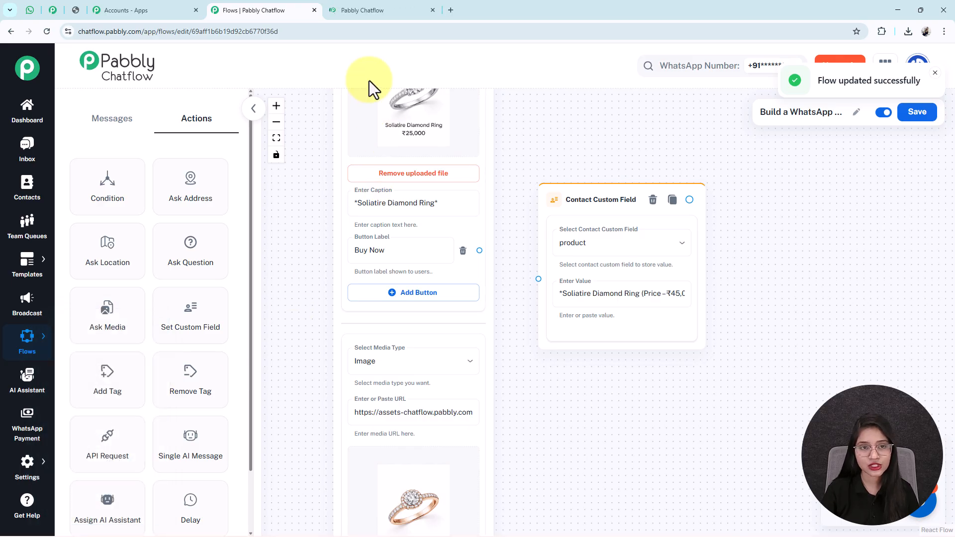
pyautogui.hotkey('ctrl', 'Tab')
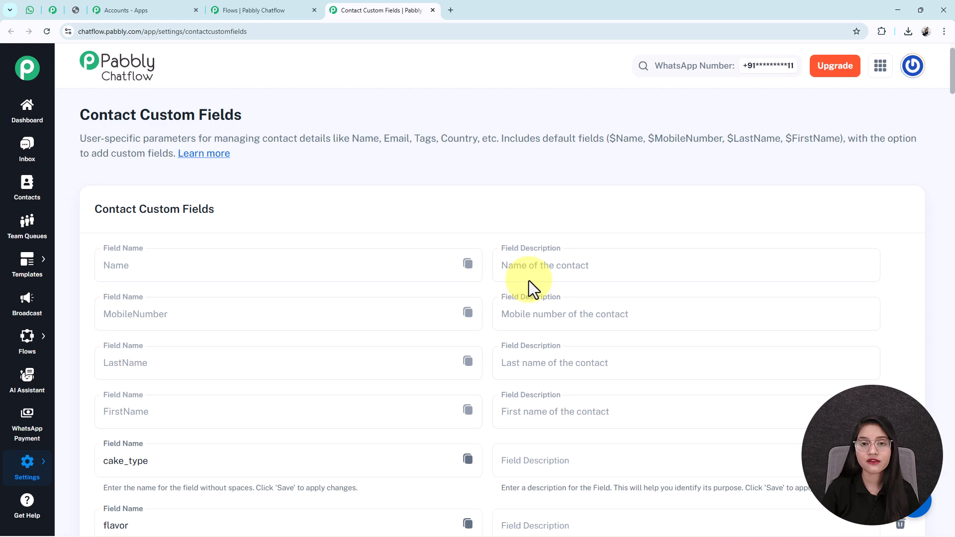
pyautogui.middleClick(530, 281)
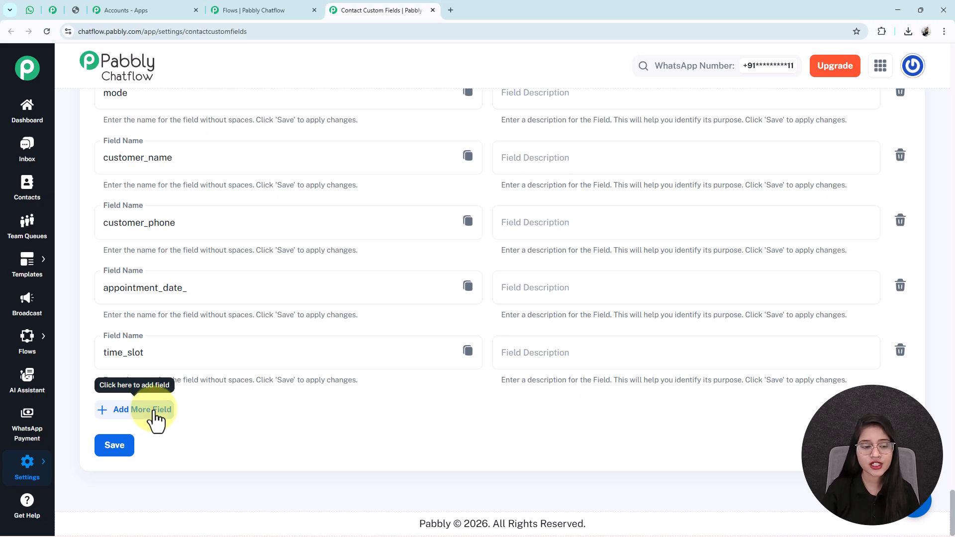
pyautogui.click(156, 420)
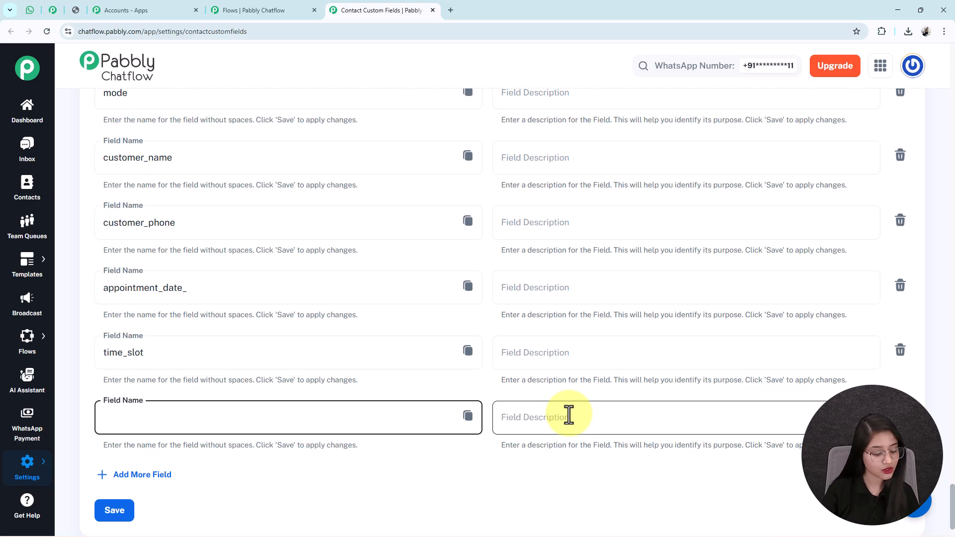
pyautogui.hotkey('ctrl', 'f')
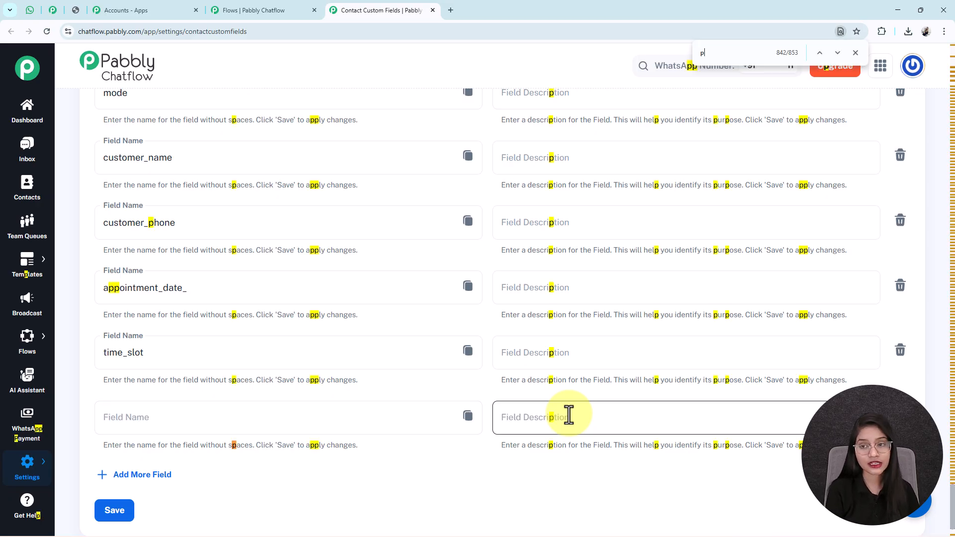
pyautogui.write('produ')
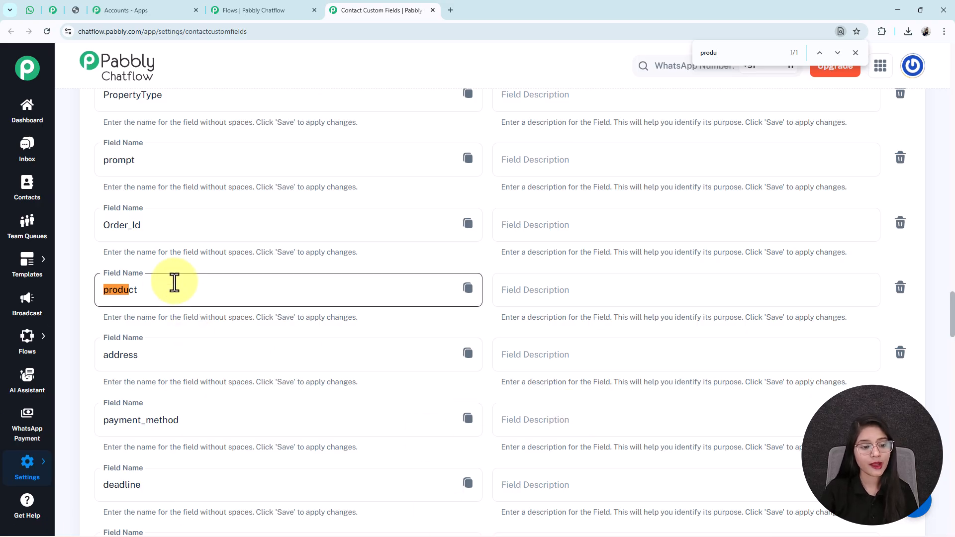
pyautogui.moveTo(174, 282); pyautogui.dragTo(88, 302)
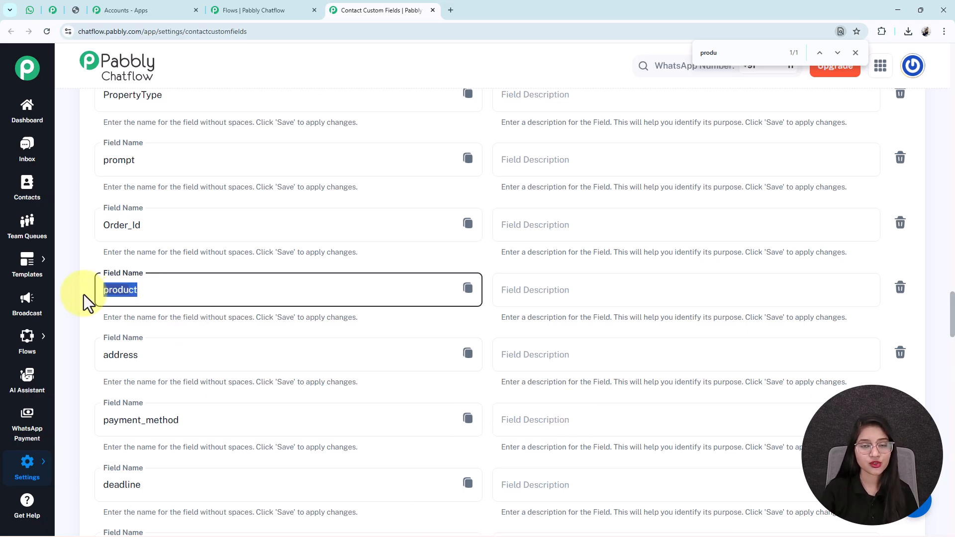
pyautogui.scroll(1, 85, 298)
pyautogui.scroll(-20, 167, 284)
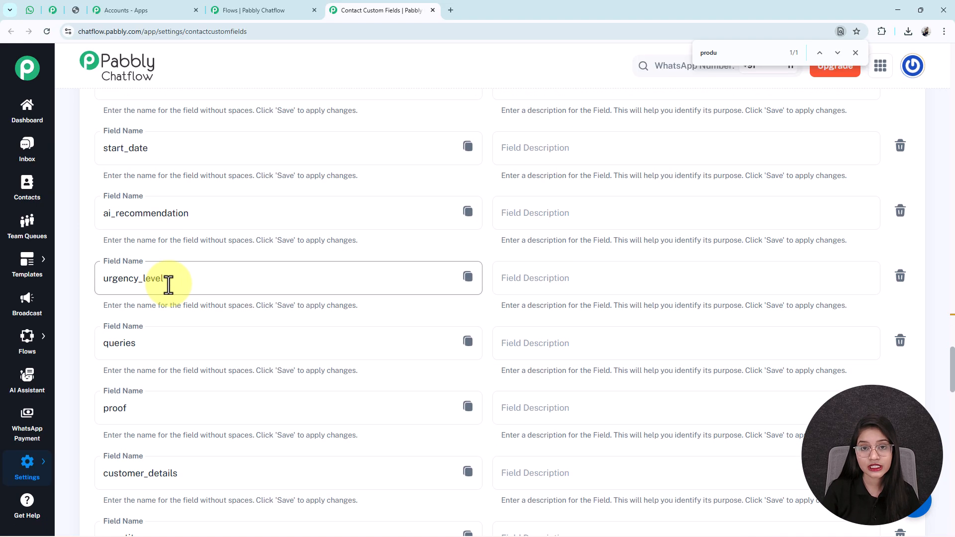
pyautogui.scroll(-10, 324, 466)
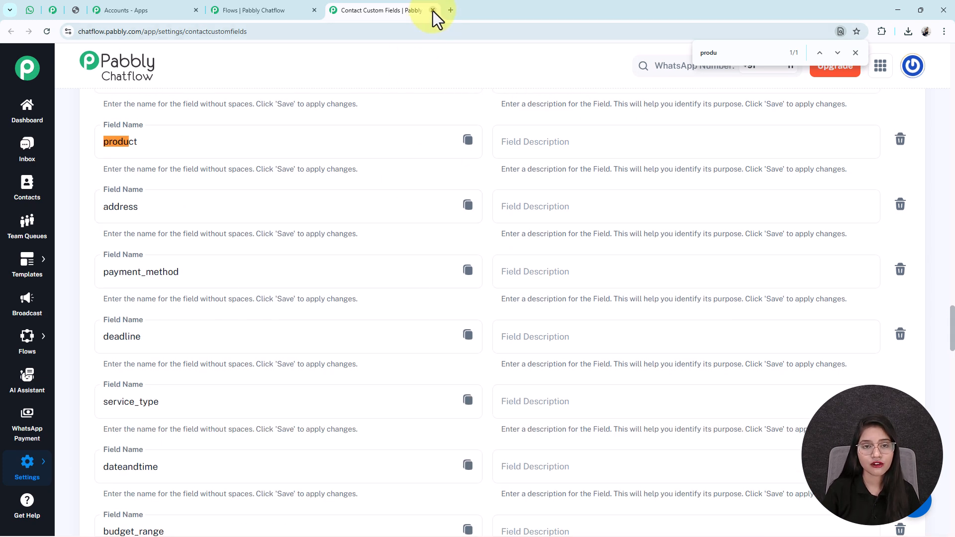
pyautogui.click(432, 10)
# - Connect the Buy Now button to its Contact Custom Field node and move that node up
pyautogui.moveTo(599, 460); pyautogui.dragTo(599, 472)
pyautogui.moveTo(488, 289); pyautogui.dragTo(544, 317)
pyautogui.moveTo(578, 237); pyautogui.dragTo(586, 192)
pyautogui.scroll(-6, 571, 261)
pyautogui.moveTo(576, 369); pyautogui.dragTo(526, 218)
pyautogui.scroll(-5, 526, 217)
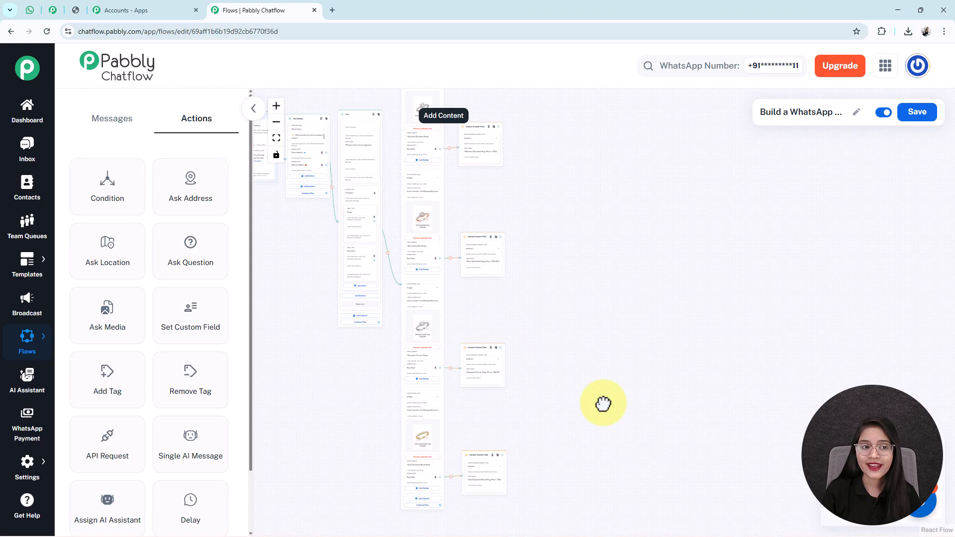
pyautogui.scroll(6, 603, 402)
# - Line up the Diamond Cluster Ring field node with its Buy Now connector
pyautogui.moveTo(532, 374); pyautogui.dragTo(663, 512)
pyautogui.scroll(-3, 487, 320)
pyautogui.scroll(-3, 507, 343)
pyautogui.scroll(1, 511, 411)
pyautogui.scroll(2, 476, 296)
pyautogui.moveTo(465, 321); pyautogui.dragTo(597, 425)
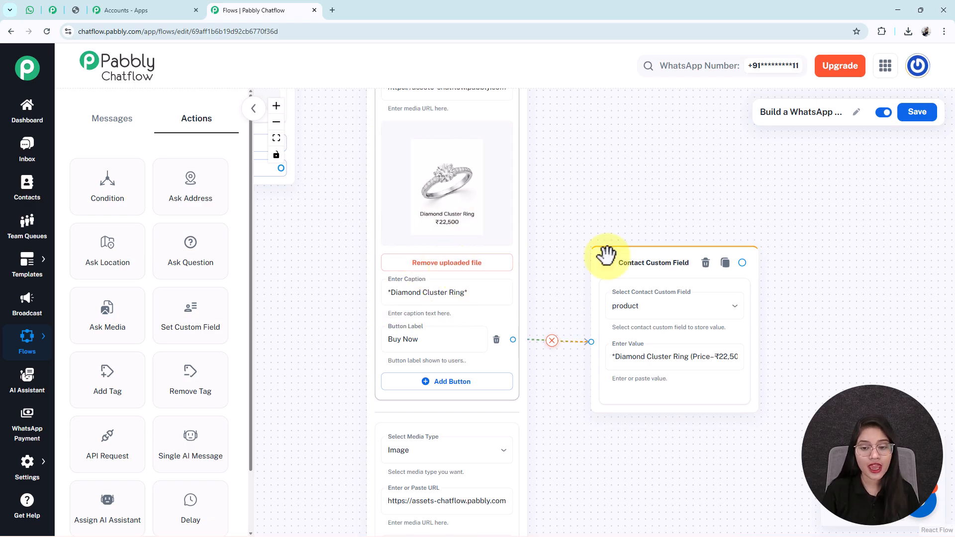
pyautogui.moveTo(643, 273)
pyautogui.mouseDown()
pyautogui.moveTo(639, 258)
pyautogui.moveTo(639, 271)
pyautogui.mouseUp()
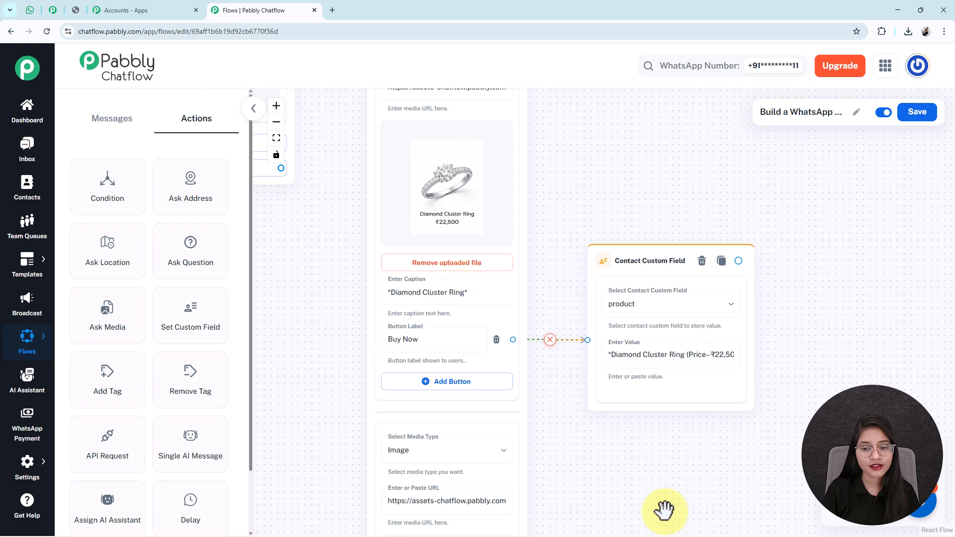
pyautogui.moveTo(663, 505); pyautogui.dragTo(593, 473)
pyautogui.tripleClick(558, 322)
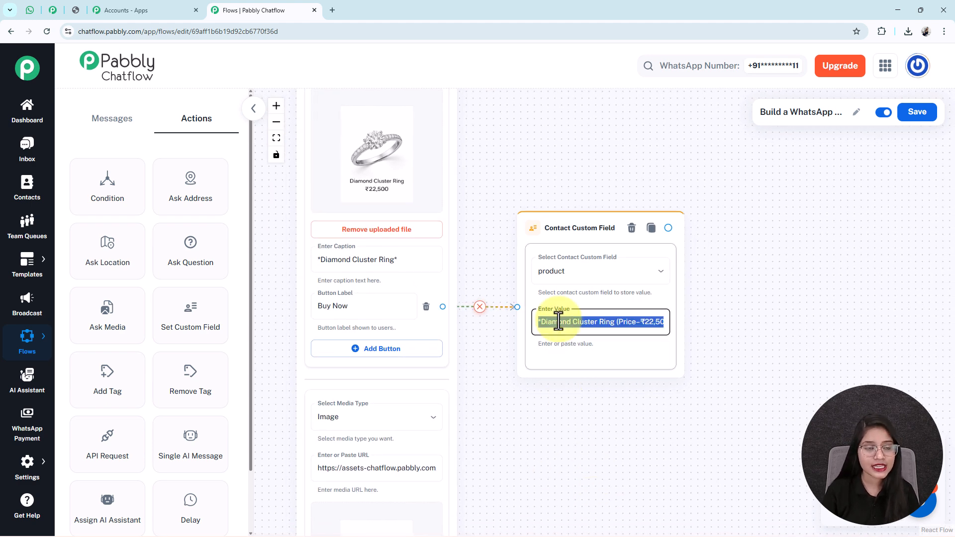
# - Move the Gold Diamond Band Ring field node up beside its product card
pyautogui.scroll(-5, 558, 321)
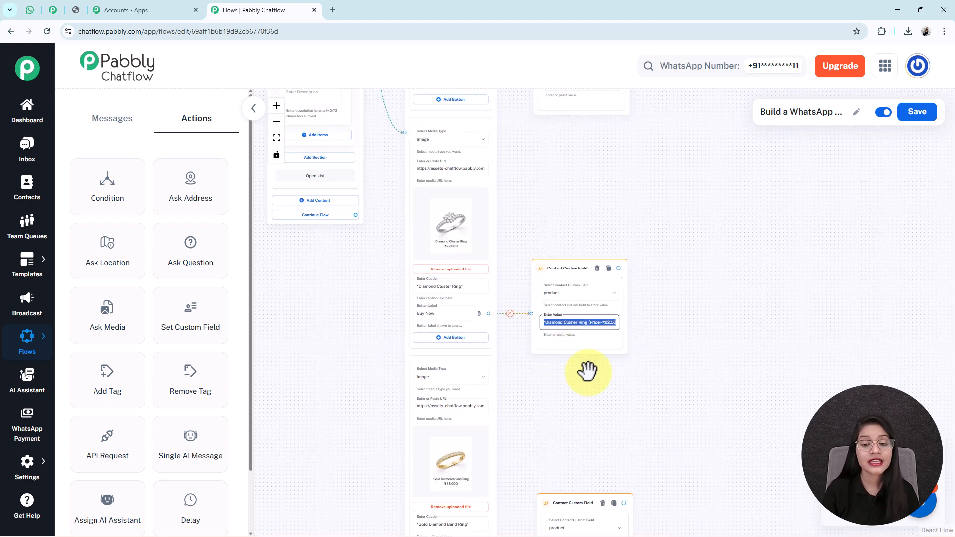
pyautogui.moveTo(614, 395); pyautogui.dragTo(531, 368)
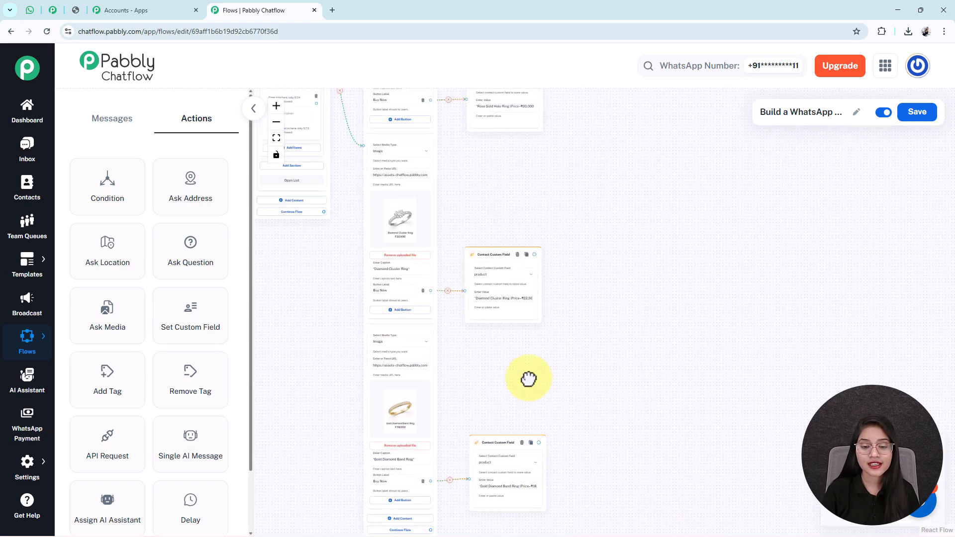
pyautogui.moveTo(489, 444); pyautogui.dragTo(492, 341)
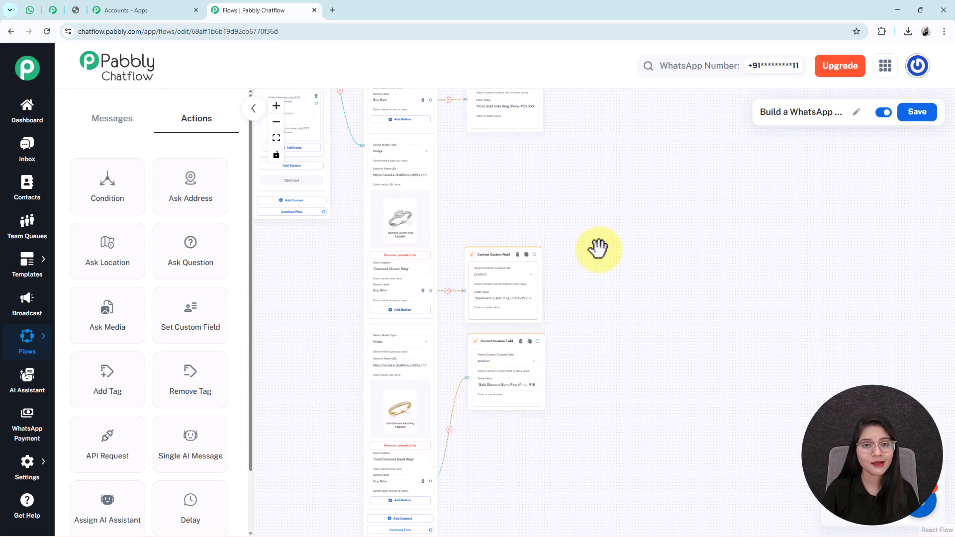
# - Review the WhatsApp order summary listing Gold Diamond Band Ring (₹18,000), quantity 1
pyautogui.click(28, 10)
pyautogui.scroll(-5, 448, 318)
pyautogui.scroll(8, 584, 395)
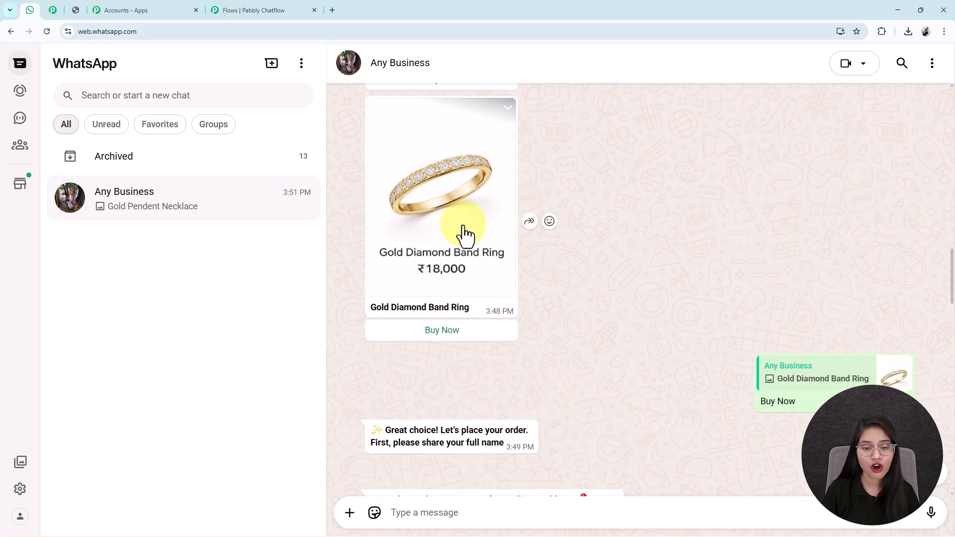
pyautogui.scroll(-3, 463, 315)
pyautogui.scroll(-4, 463, 316)
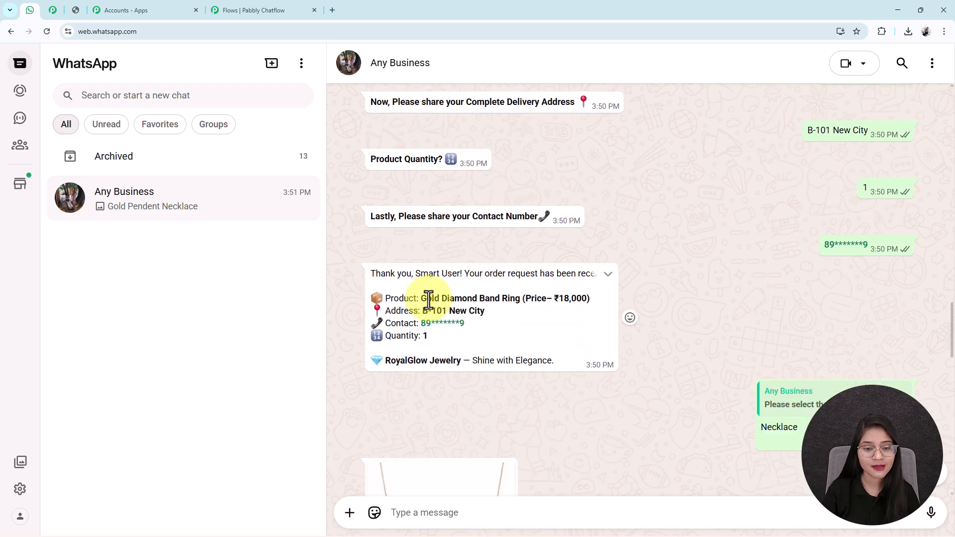
pyautogui.moveTo(416, 299); pyautogui.dragTo(568, 305)
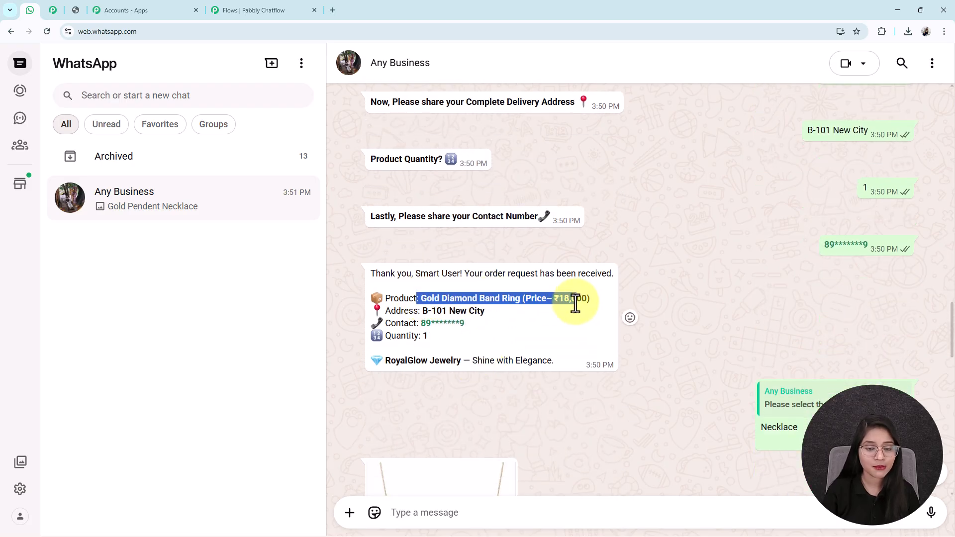
pyautogui.click(365, 284)
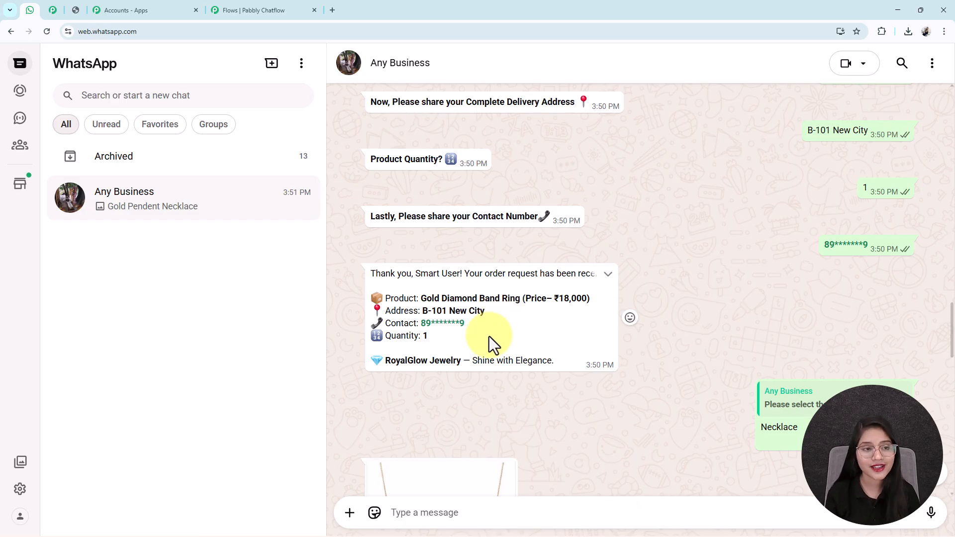
pyautogui.click(229, 4)
# - Align the Rose Gold and Solitaire field nodes beside their ring cards
pyautogui.scroll(-1, 579, 301)
pyautogui.moveTo(650, 282); pyautogui.dragTo(612, 362)
pyautogui.moveTo(472, 328); pyautogui.dragTo(471, 279)
pyautogui.moveTo(334, 324); pyautogui.dragTo(506, 450)
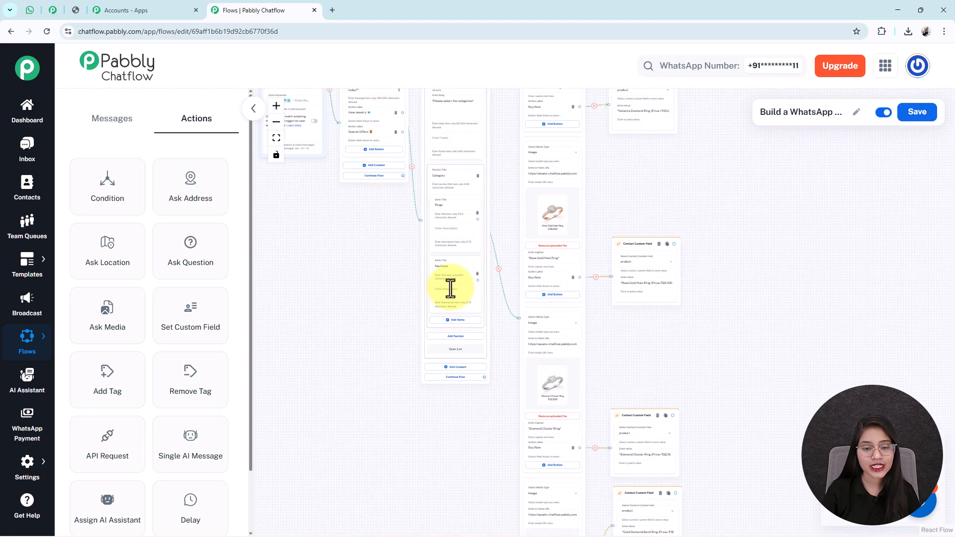
pyautogui.moveTo(628, 293); pyautogui.dragTo(625, 371)
pyautogui.moveTo(643, 215); pyautogui.dragTo(641, 233)
pyautogui.moveTo(629, 142); pyautogui.dragTo(627, 292)
pyautogui.moveTo(461, 460); pyautogui.dragTo(432, 424)
# - Align the Diamond Drop and other necklace field nodes into one column
pyautogui.scroll(-2, 451, 390)
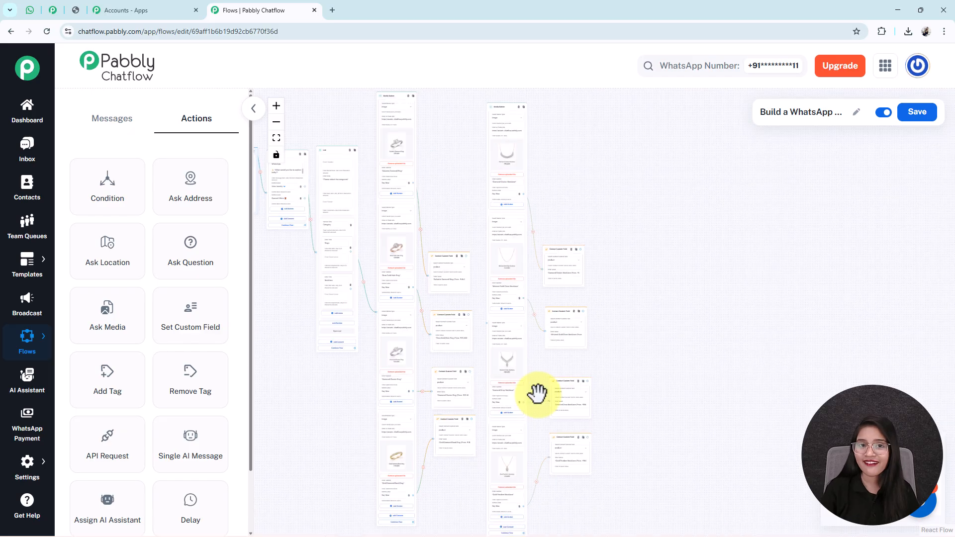
pyautogui.scroll(1, 537, 394)
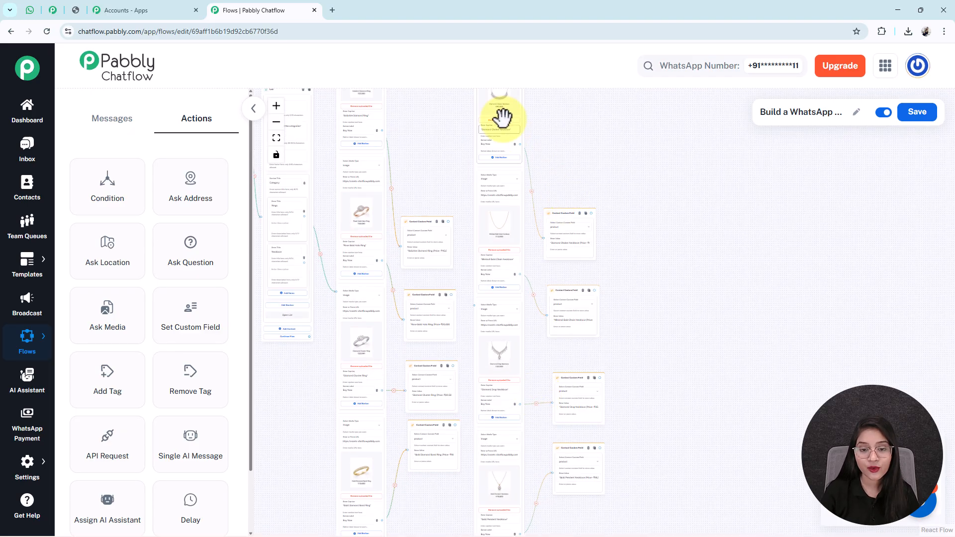
pyautogui.scroll(3, 533, 301)
pyautogui.scroll(3, 531, 294)
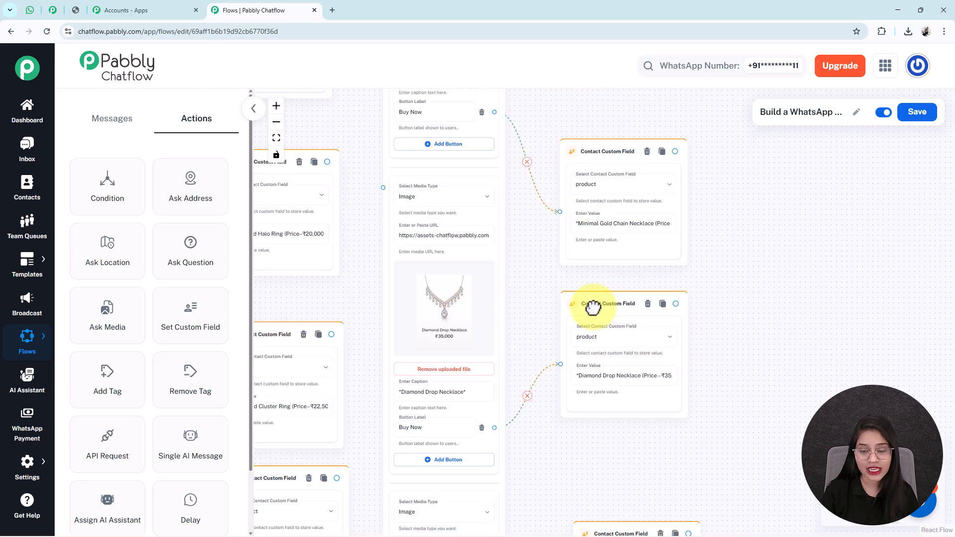
pyautogui.moveTo(593, 307); pyautogui.dragTo(587, 299)
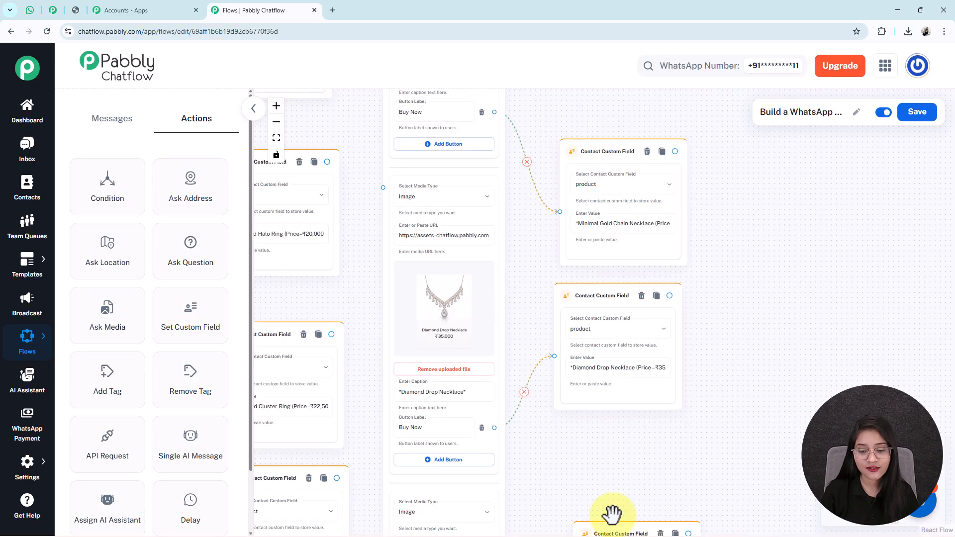
pyautogui.moveTo(616, 528); pyautogui.dragTo(595, 441)
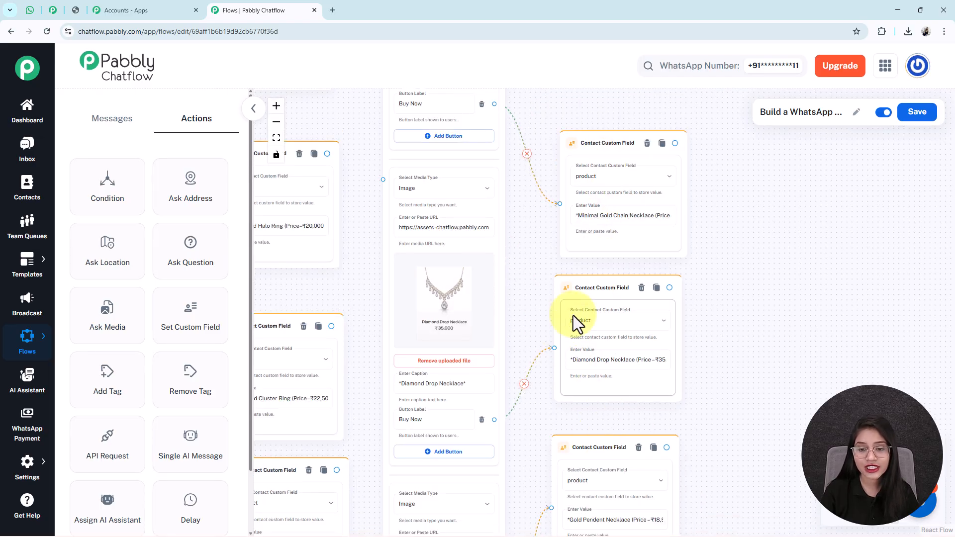
pyautogui.moveTo(536, 402); pyautogui.dragTo(568, 335)
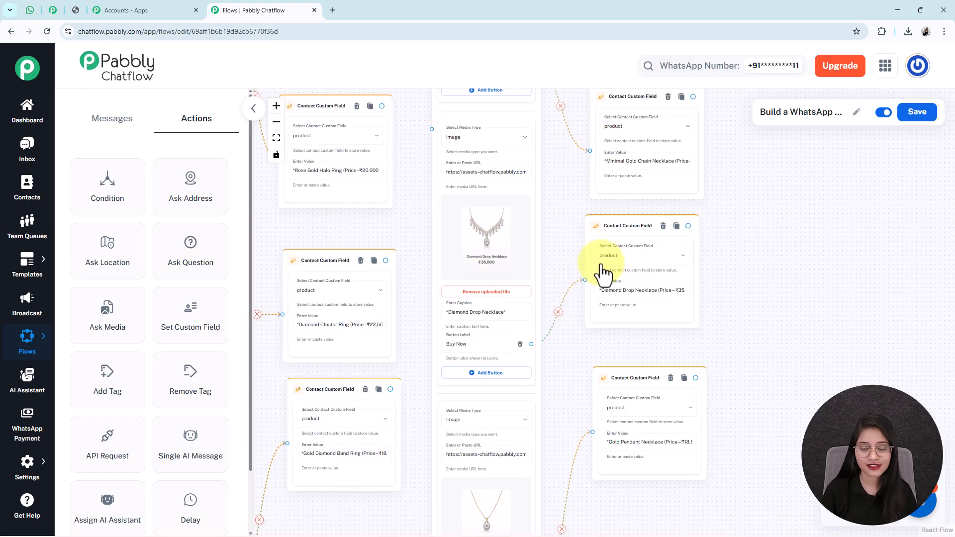
# - Connect the Necklace list item to the necklace cards and add a Question node
pyautogui.scroll(-2, 621, 249)
pyautogui.scroll(-3, 527, 219)
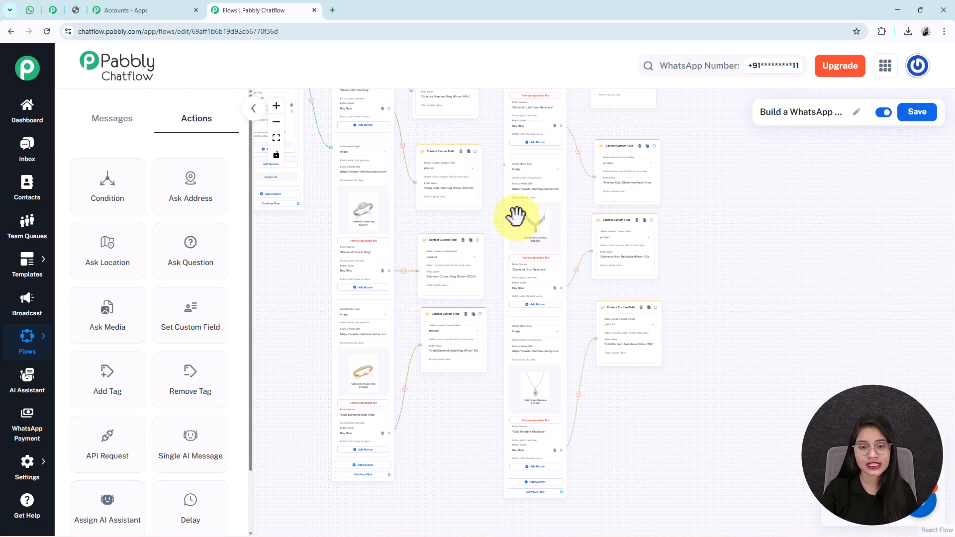
pyautogui.scroll(4, 671, 179)
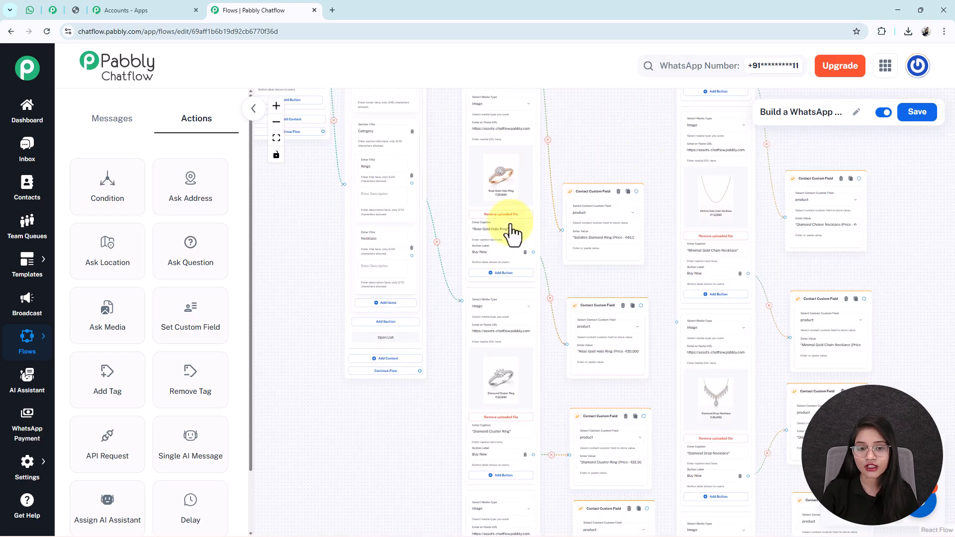
pyautogui.moveTo(411, 256); pyautogui.dragTo(672, 322)
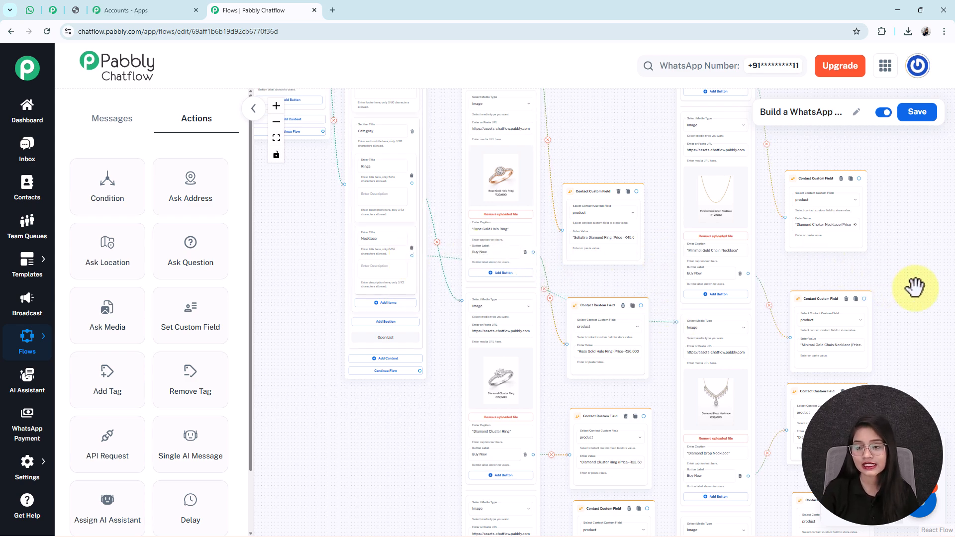
pyautogui.moveTo(891, 284); pyautogui.dragTo(770, 201)
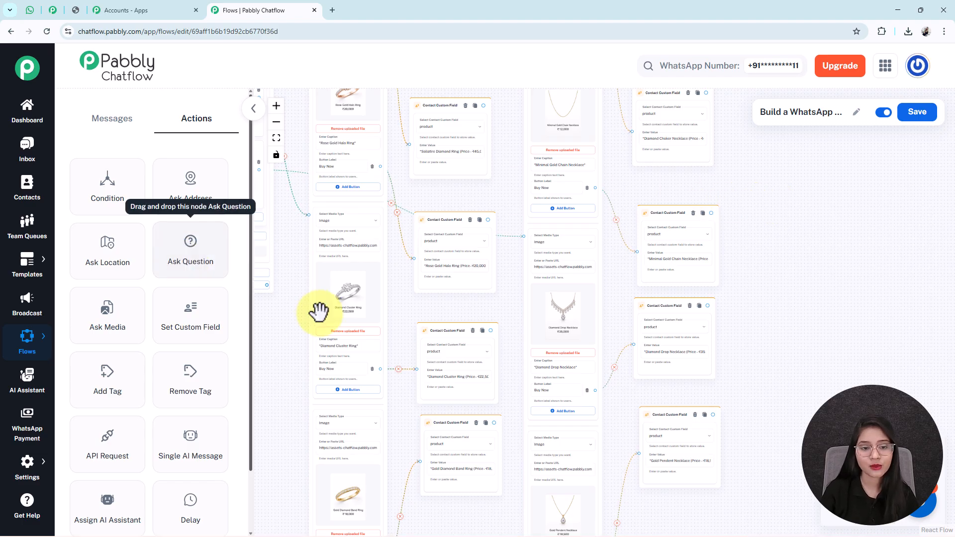
pyautogui.scroll(-1, 318, 309)
pyautogui.scroll(-1, 318, 312)
pyautogui.moveTo(283, 313); pyautogui.dragTo(446, 458)
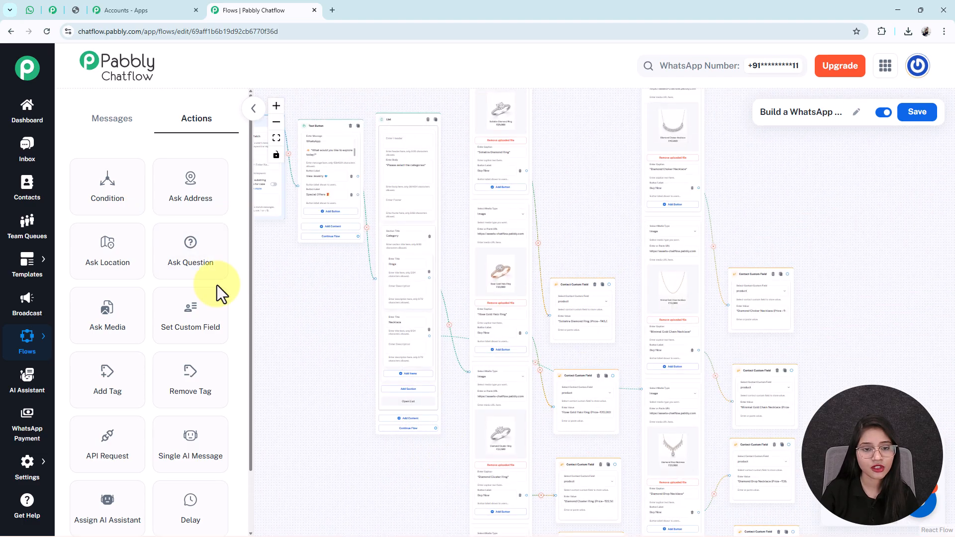
# - Place the Question node and paste the message asking for the customer's full name
pyautogui.click(191, 253)
pyautogui.moveTo(501, 301); pyautogui.dragTo(858, 331)
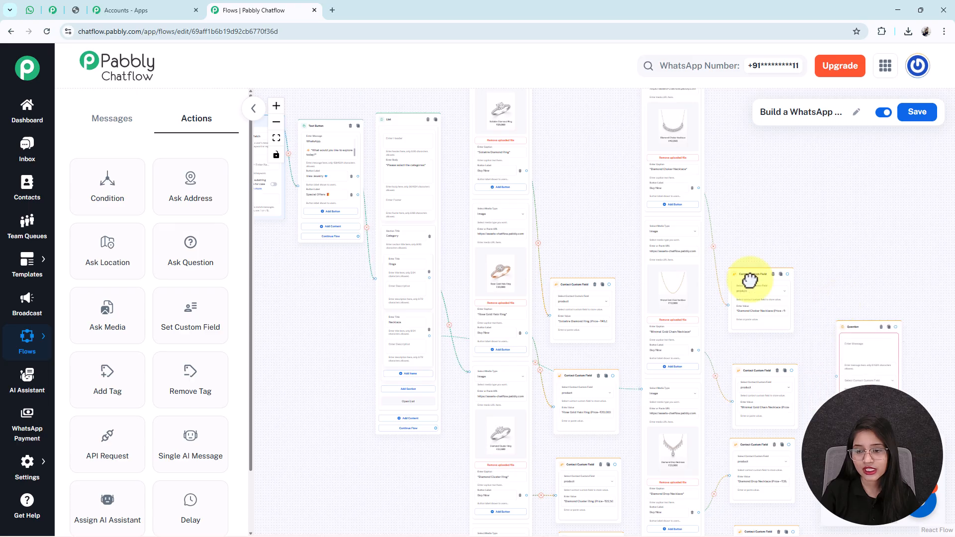
pyautogui.moveTo(799, 290); pyautogui.dragTo(542, 184)
pyautogui.scroll(8, 575, 232)
pyautogui.moveTo(611, 211); pyautogui.dragTo(580, 199)
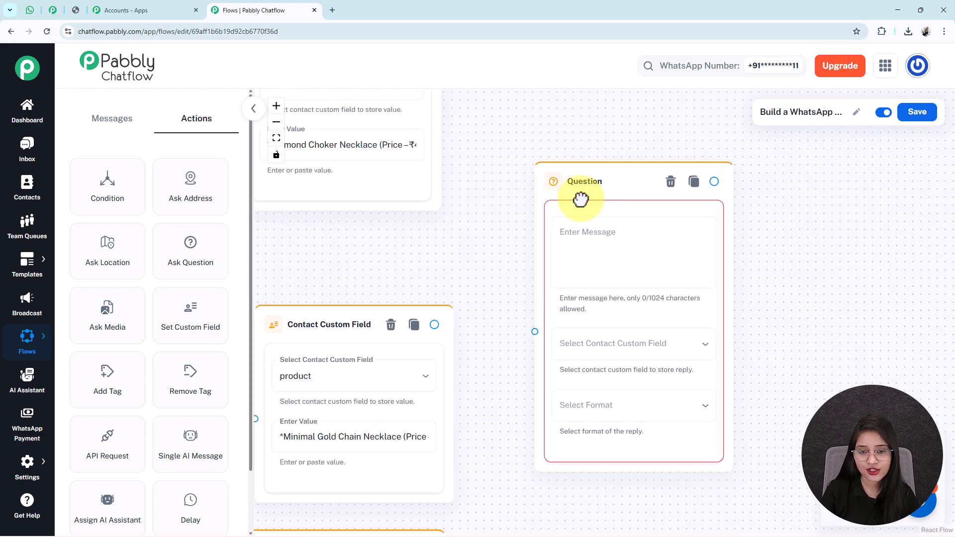
pyautogui.moveTo(579, 199); pyautogui.dragTo(569, 201)
pyautogui.click(584, 273)
pyautogui.write('✨ *Great choice! Let’s place your order.* *First, please share your full name*')
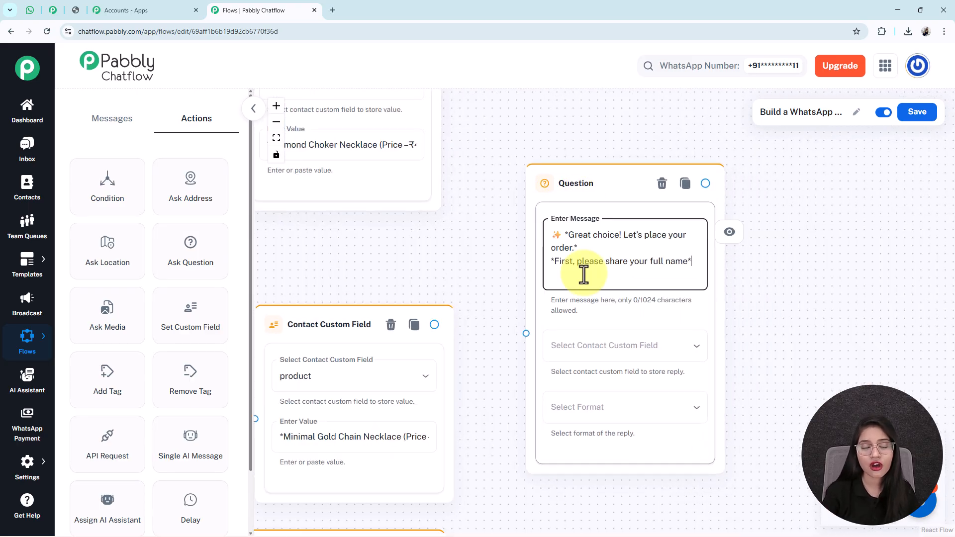
# - Save the reply to the FullName field with Text as the reply format
pyautogui.moveTo(757, 341); pyautogui.dragTo(691, 207)
pyautogui.click(533, 213)
pyautogui.scroll(-20, 516, 304)
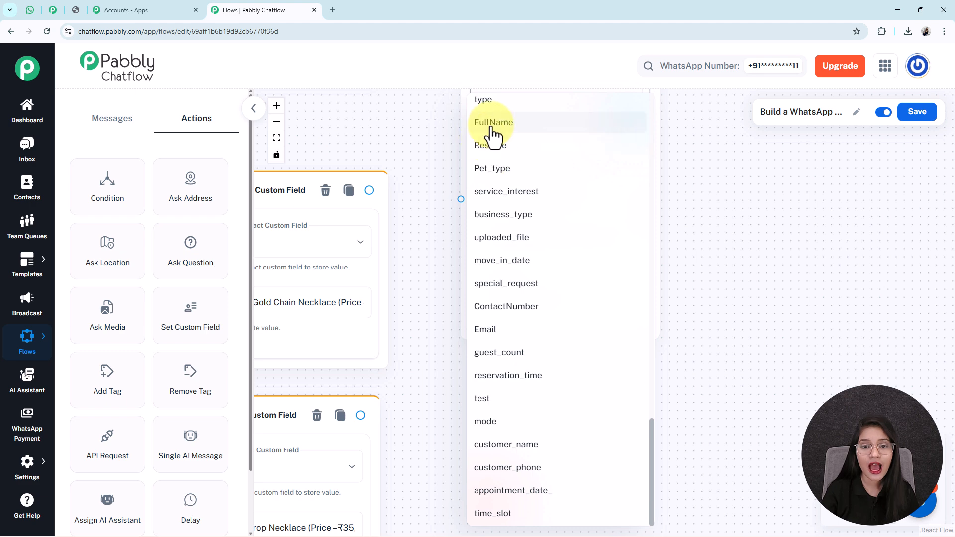
pyautogui.click(494, 128)
pyautogui.click(528, 281)
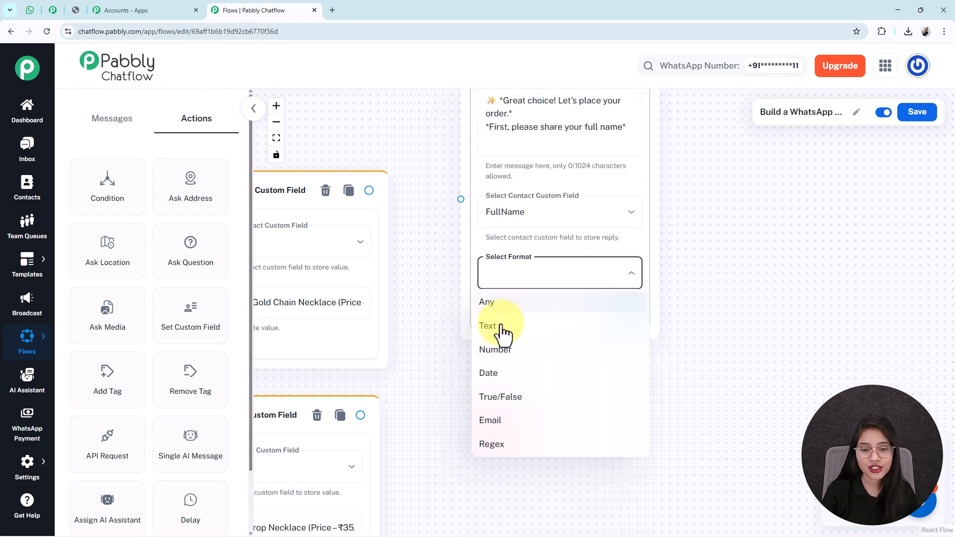
pyautogui.click(501, 326)
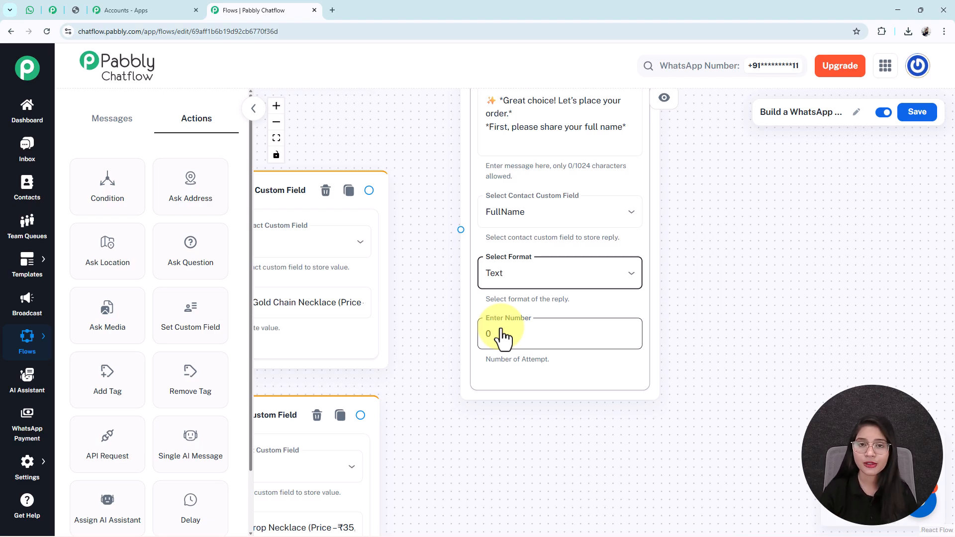
pyautogui.moveTo(733, 230); pyautogui.dragTo(722, 264)
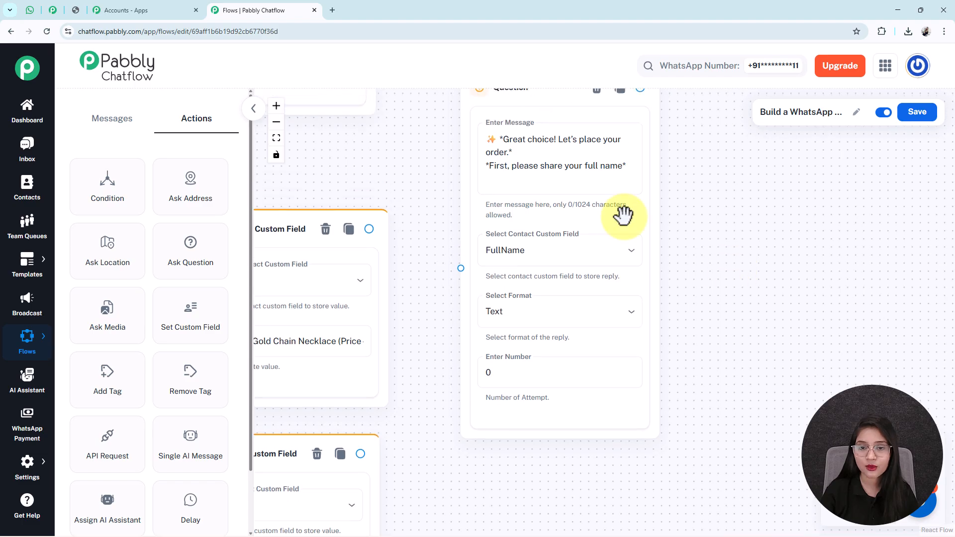
pyautogui.tripleClick(540, 166)
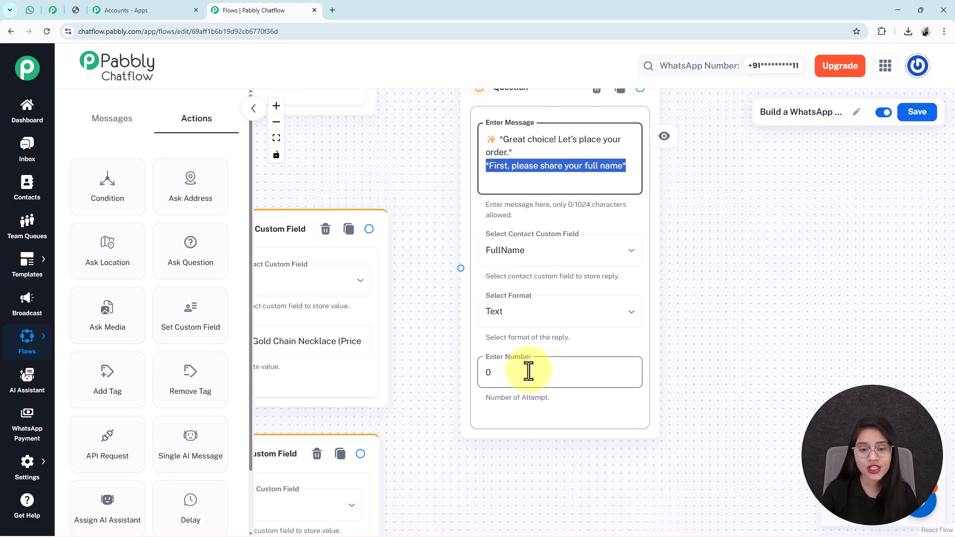
pyautogui.click(547, 317)
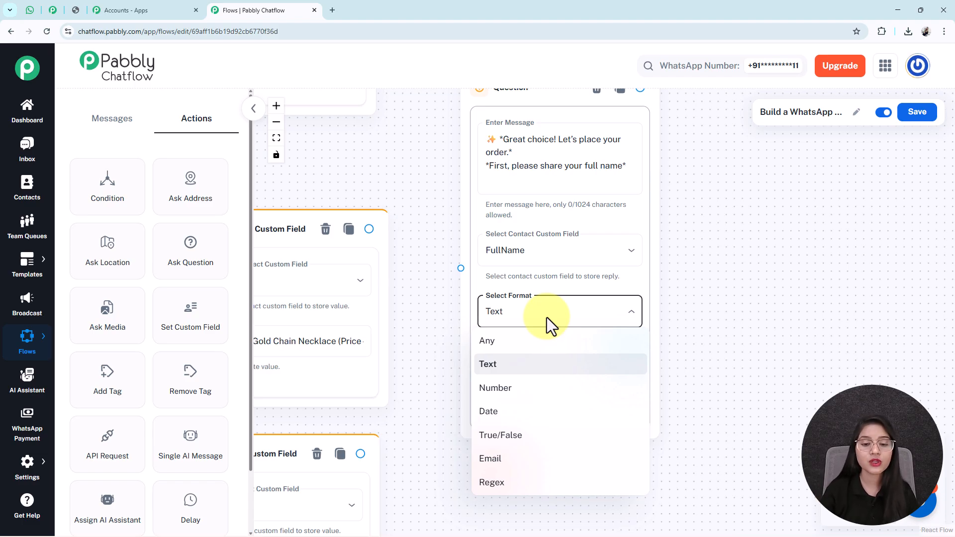
pyautogui.click(515, 365)
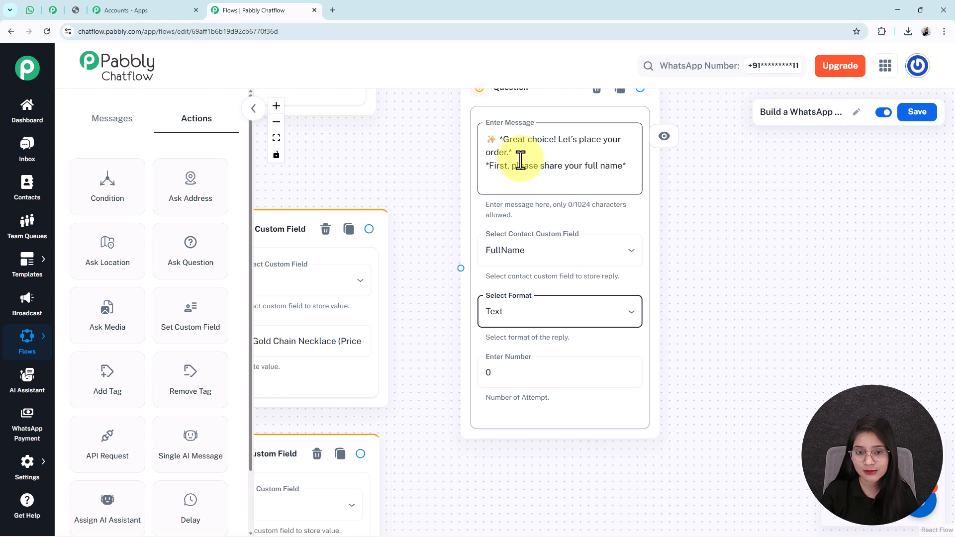
# - Set the number of reply attempts to 0
pyautogui.click(539, 380)
pyautogui.write('1')
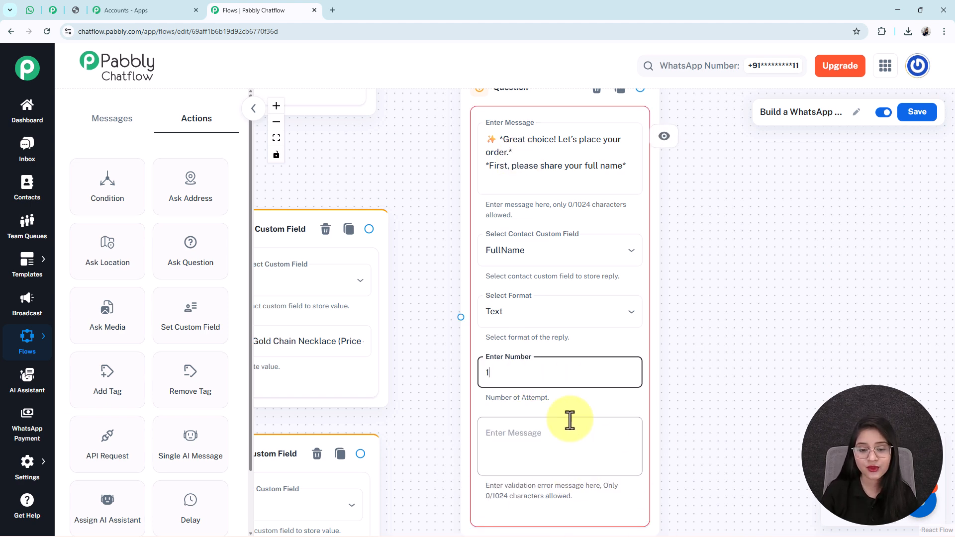
pyautogui.click(506, 450)
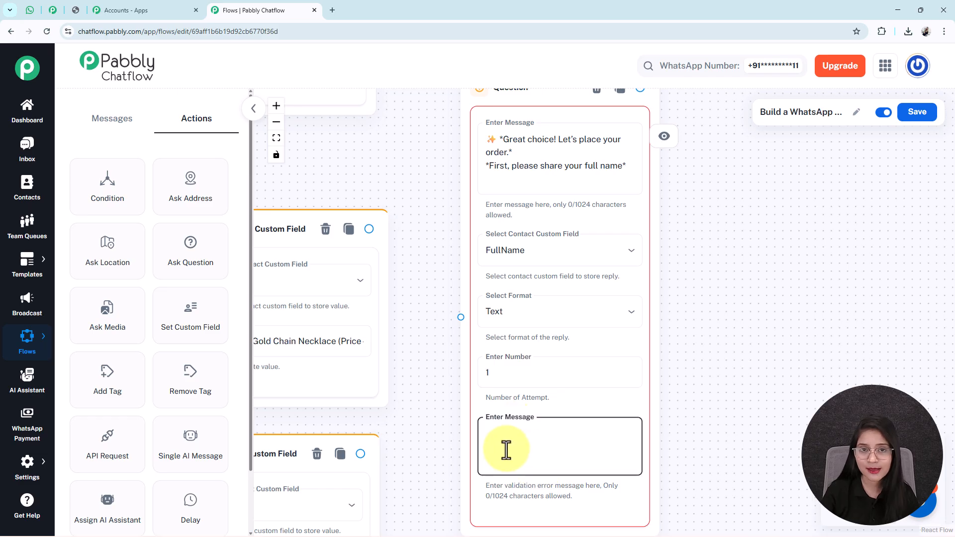
pyautogui.click(508, 374)
pyautogui.press('BackSpace')
pyautogui.write('0')
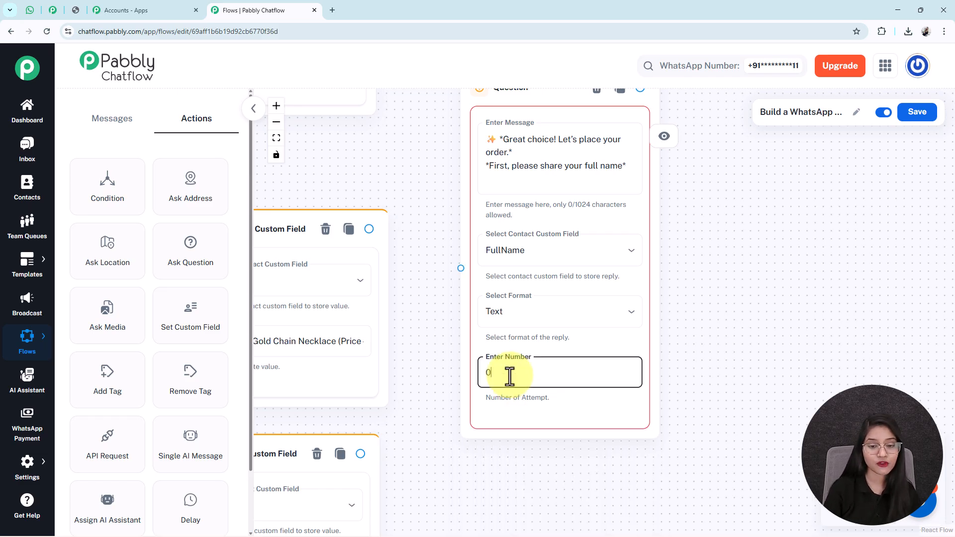
pyautogui.scroll(-6, 510, 376)
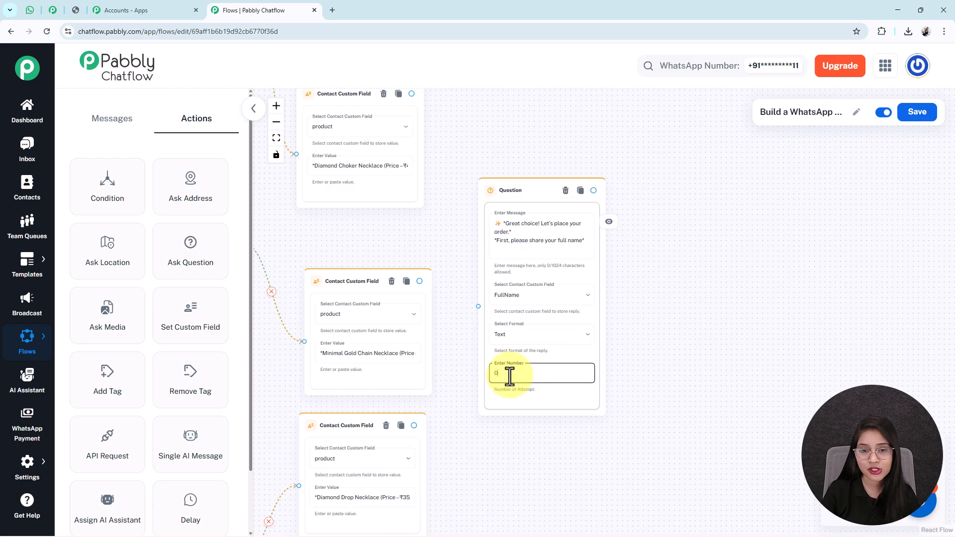
pyautogui.moveTo(520, 462); pyautogui.dragTo(580, 366)
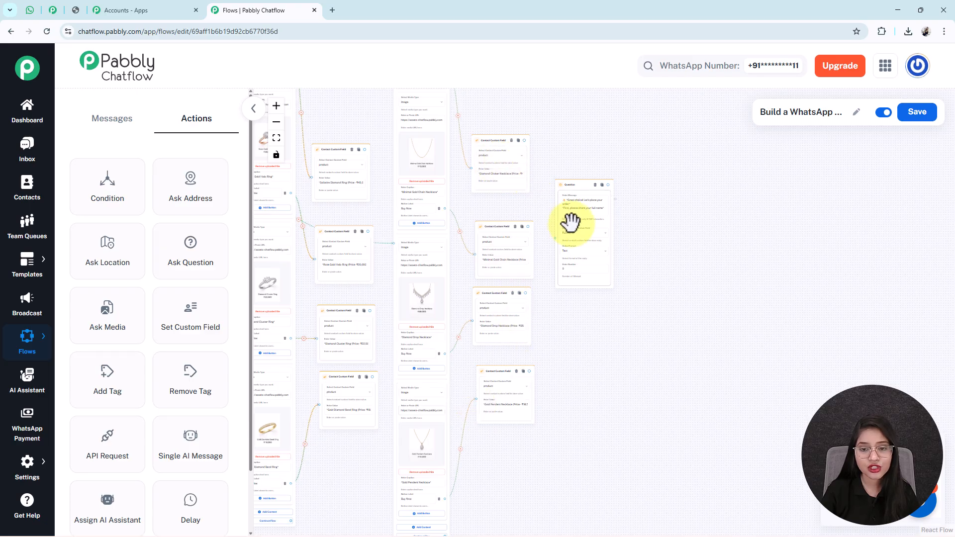
pyautogui.scroll(3, 571, 223)
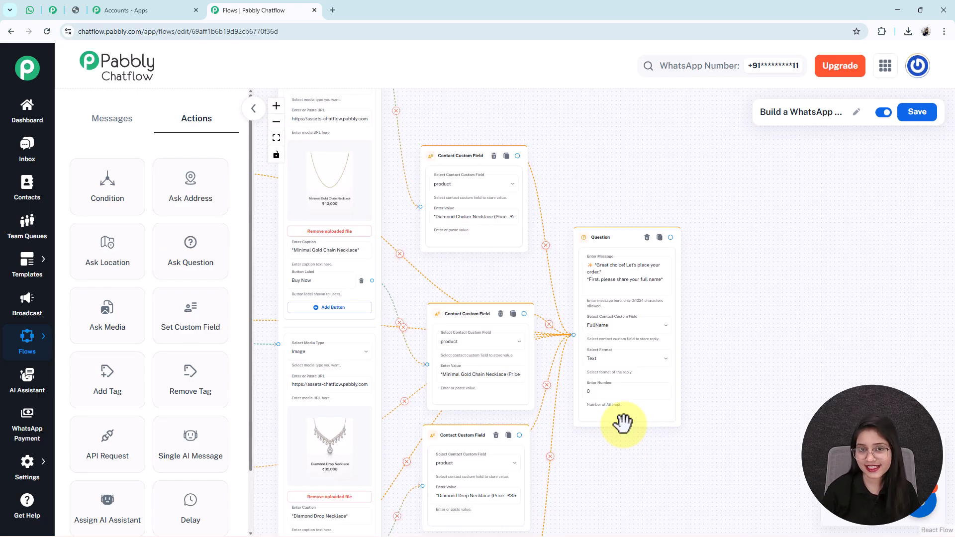
pyautogui.moveTo(628, 476); pyautogui.dragTo(534, 442)
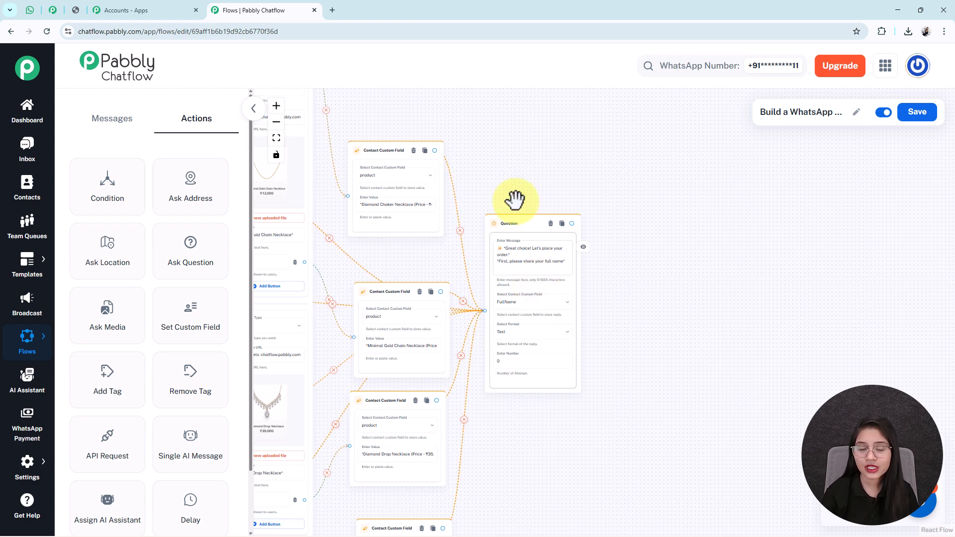
# - Pan across the flow to review the product blocks and the question chain
pyautogui.moveTo(635, 351); pyautogui.dragTo(486, 353)
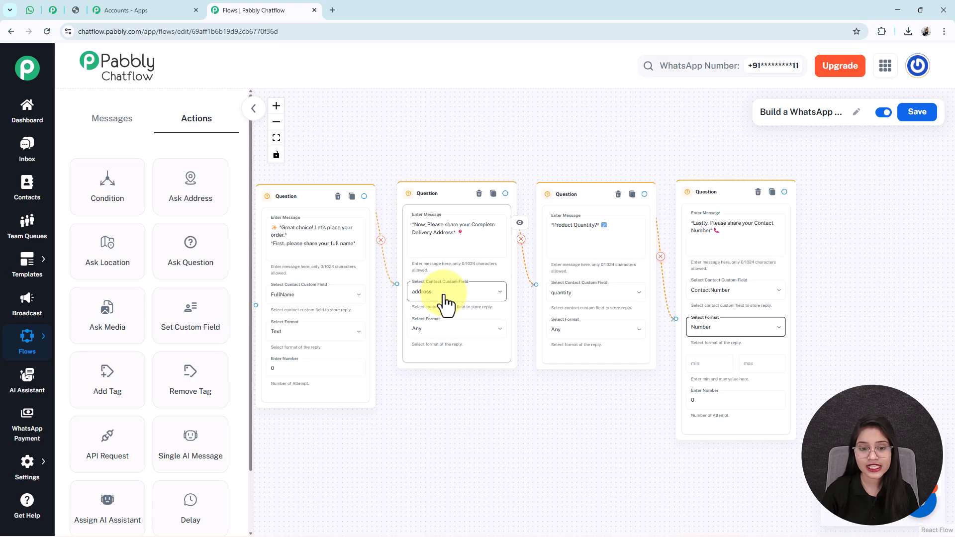
pyautogui.moveTo(607, 438); pyautogui.dragTo(519, 435)
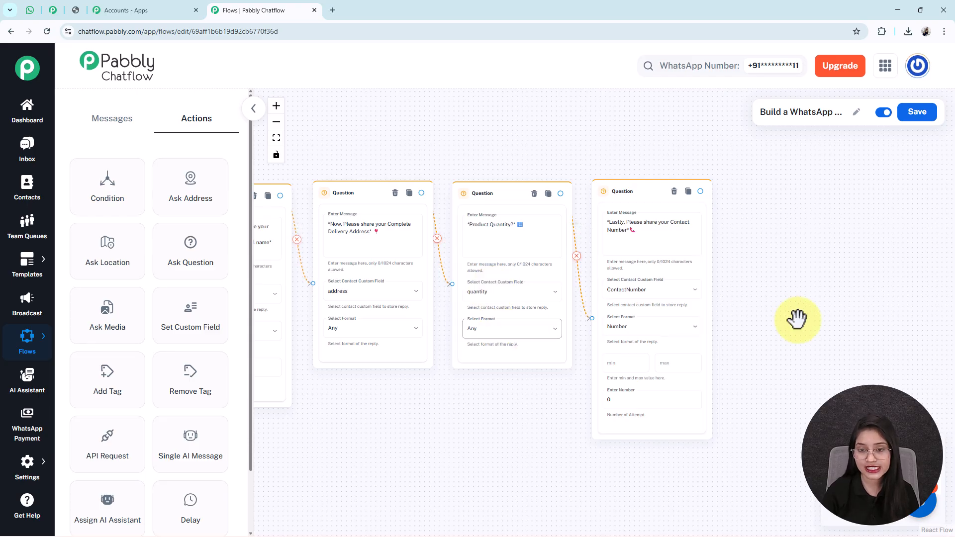
pyautogui.moveTo(731, 318); pyautogui.dragTo(712, 318)
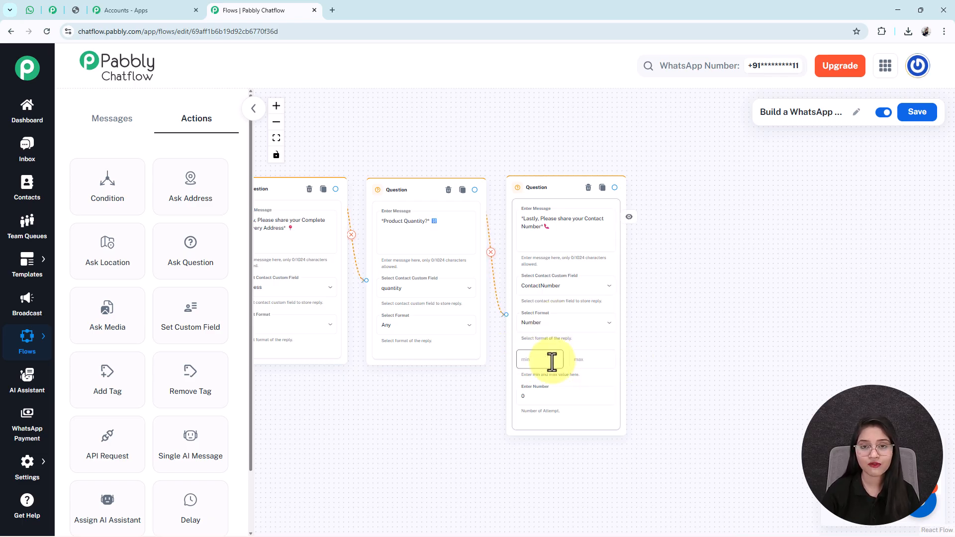
pyautogui.scroll(-1, 552, 362)
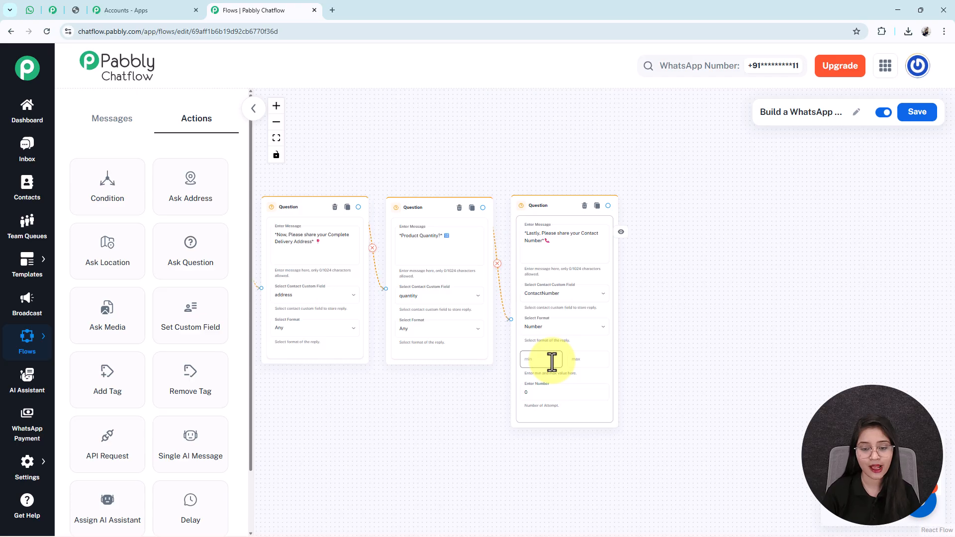
pyautogui.moveTo(352, 418); pyautogui.dragTo(540, 412)
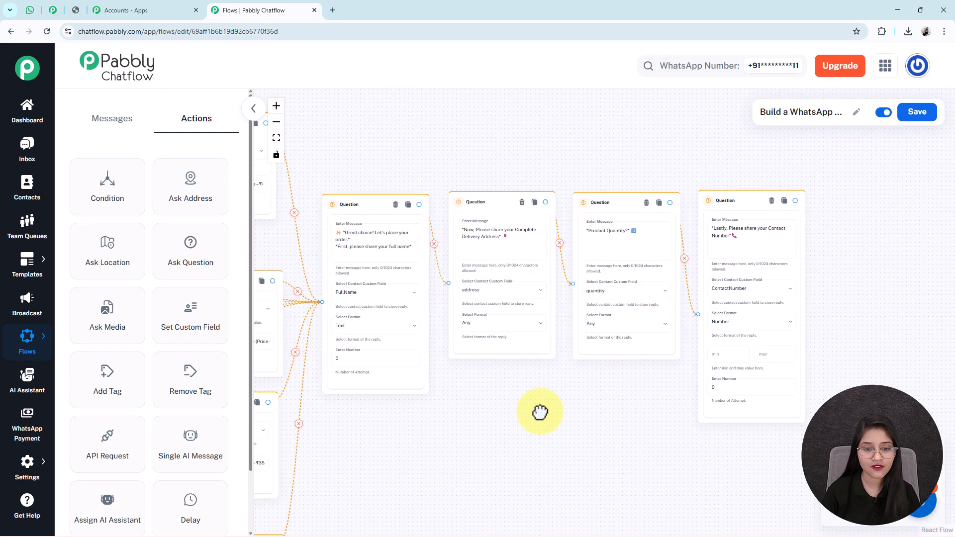
pyautogui.scroll(-1, 540, 411)
pyautogui.scroll(-2, 539, 411)
pyautogui.moveTo(609, 389); pyautogui.dragTo(780, 314)
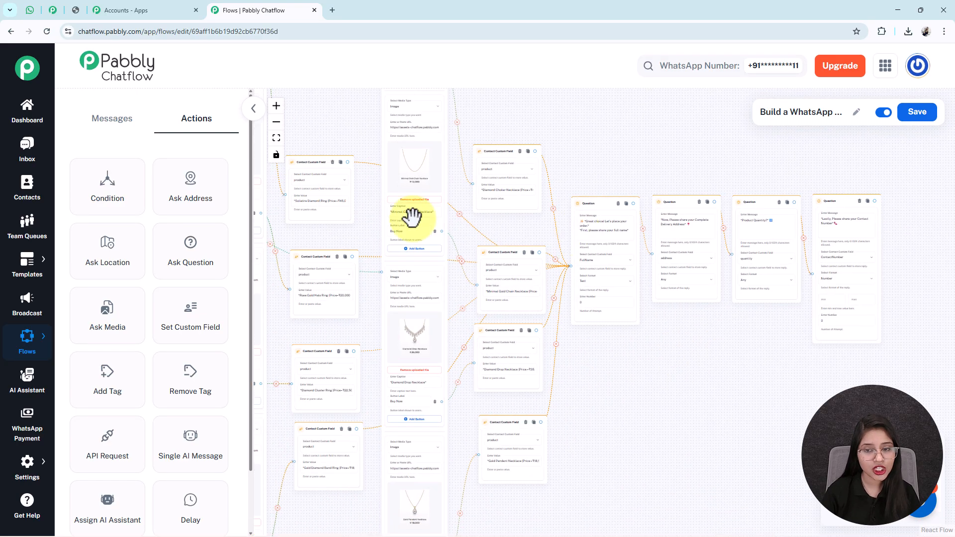
pyautogui.moveTo(673, 363); pyautogui.dragTo(612, 348)
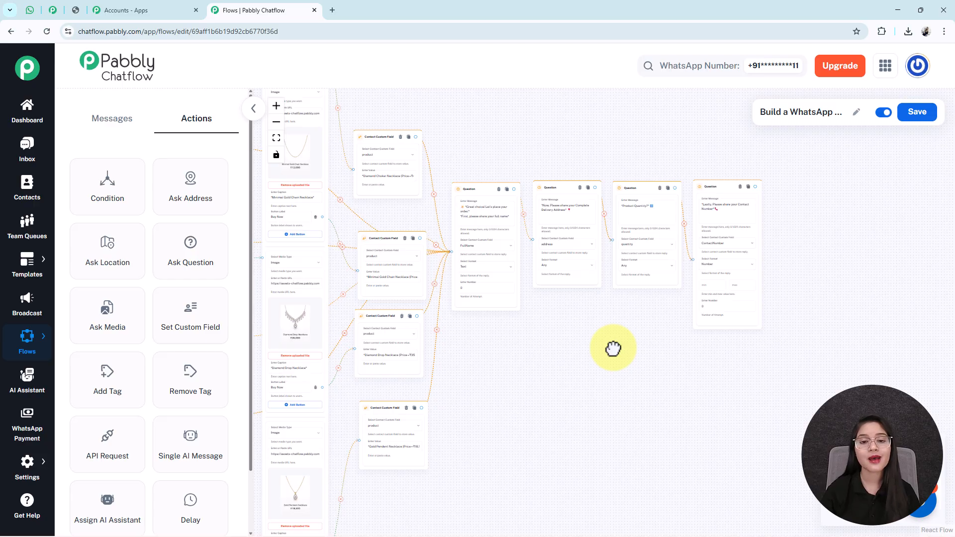
pyautogui.moveTo(554, 409); pyautogui.dragTo(678, 454)
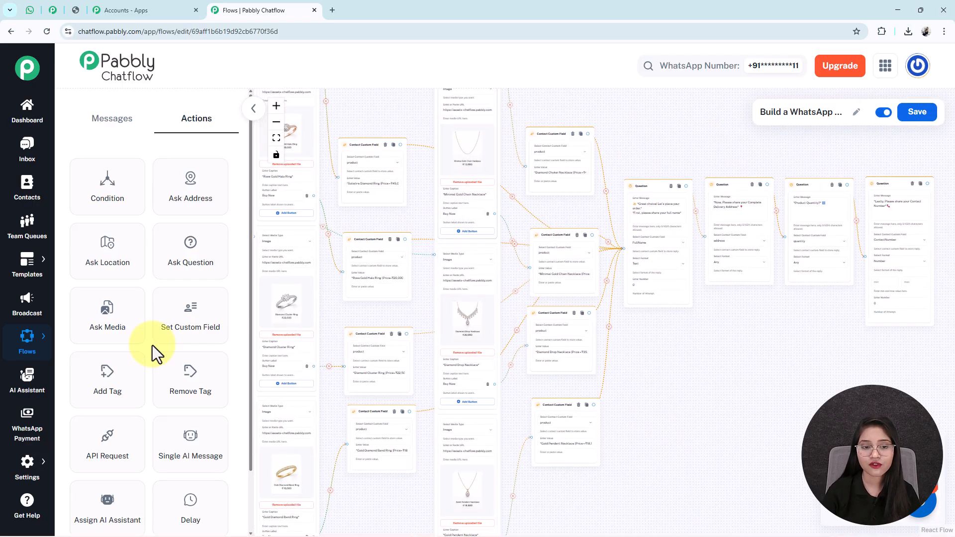
pyautogui.moveTo(619, 367); pyautogui.dragTo(489, 390)
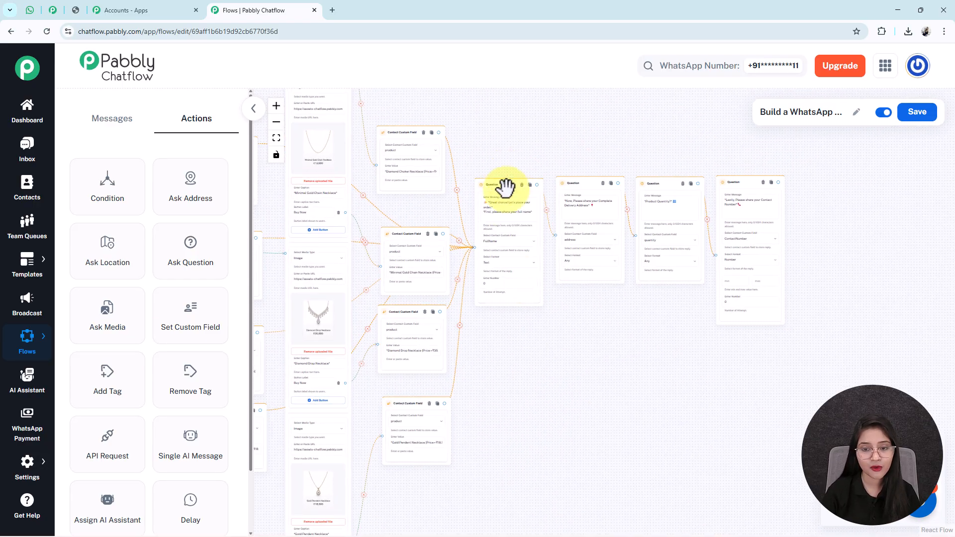
pyautogui.moveTo(610, 358); pyautogui.dragTo(588, 409)
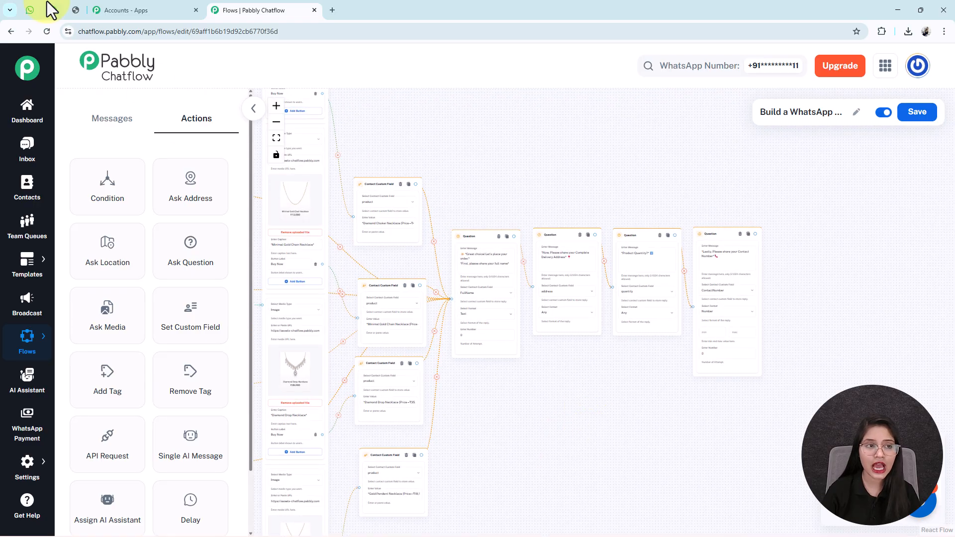
# - Check the order details in the earlier WhatsApp Web test chat
pyautogui.click(29, 10)
pyautogui.moveTo(417, 348); pyautogui.dragTo(499, 398)
pyautogui.click(498, 399)
# - Add a Text Button block after the contact-number question
pyautogui.click(254, 10)
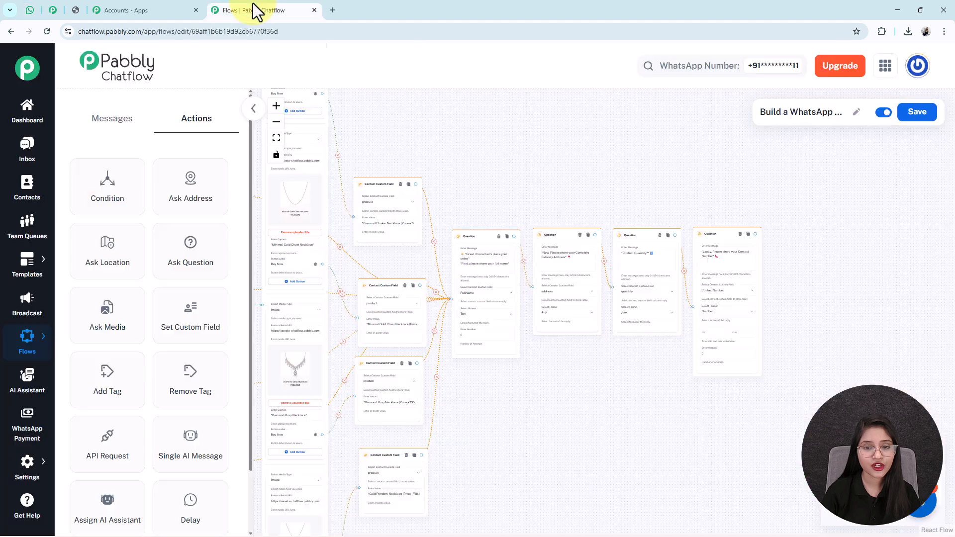
pyautogui.click(112, 118)
pyautogui.moveTo(116, 201); pyautogui.dragTo(614, 246)
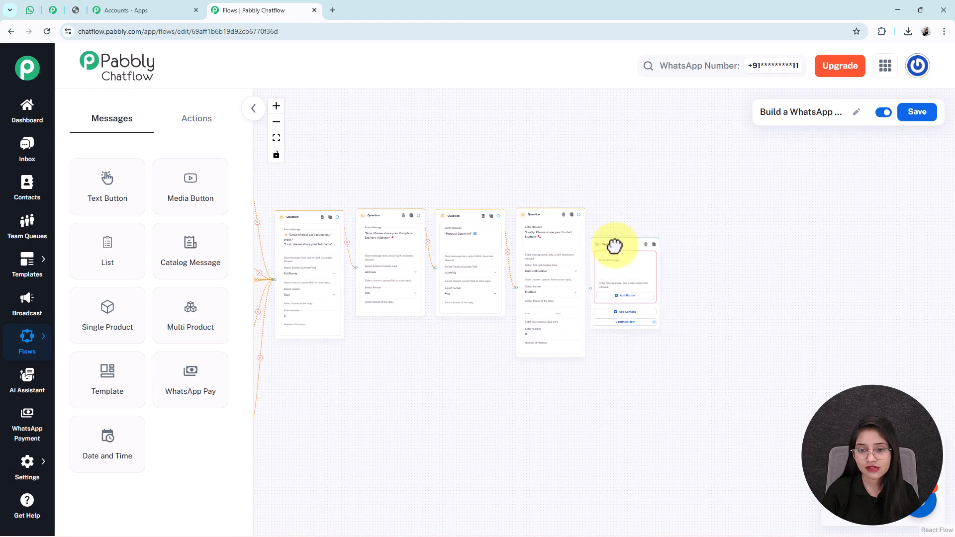
# - Paste the order-confirmation message with product, address, contact and quantity placeholders into the Text Button
pyautogui.scroll(4, 631, 275)
pyautogui.click(631, 275)
pyautogui.hotkey('ctrl', 'v')
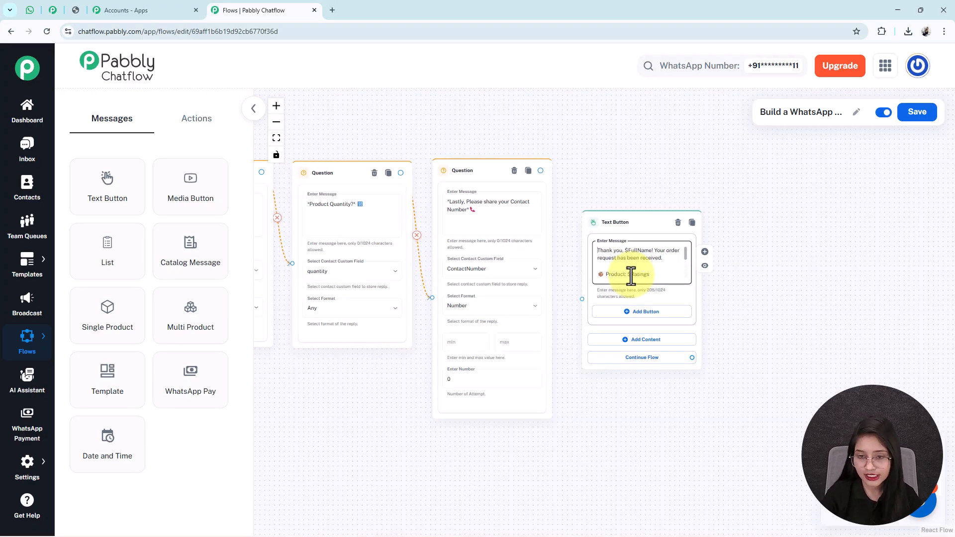
pyautogui.scroll(-1, 630, 275)
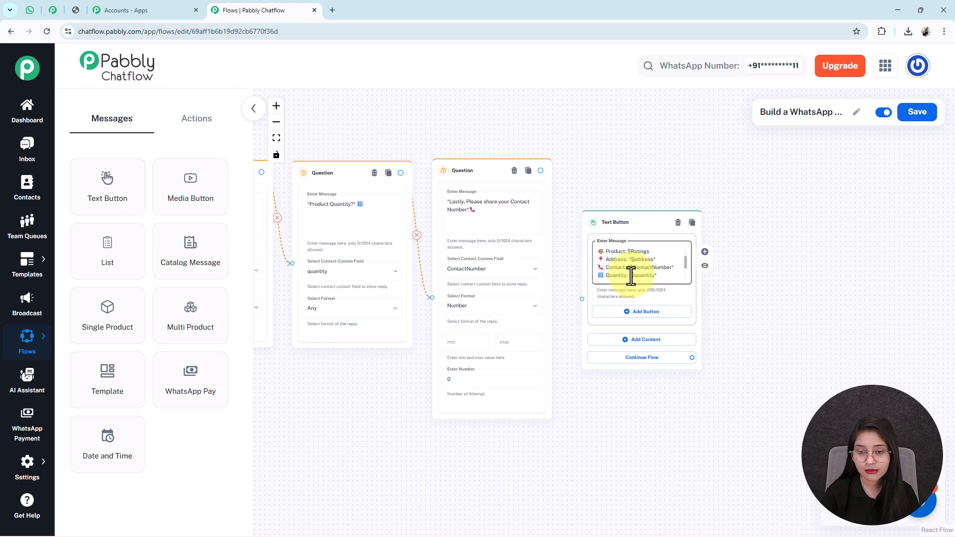
pyautogui.scroll(-1, 630, 275)
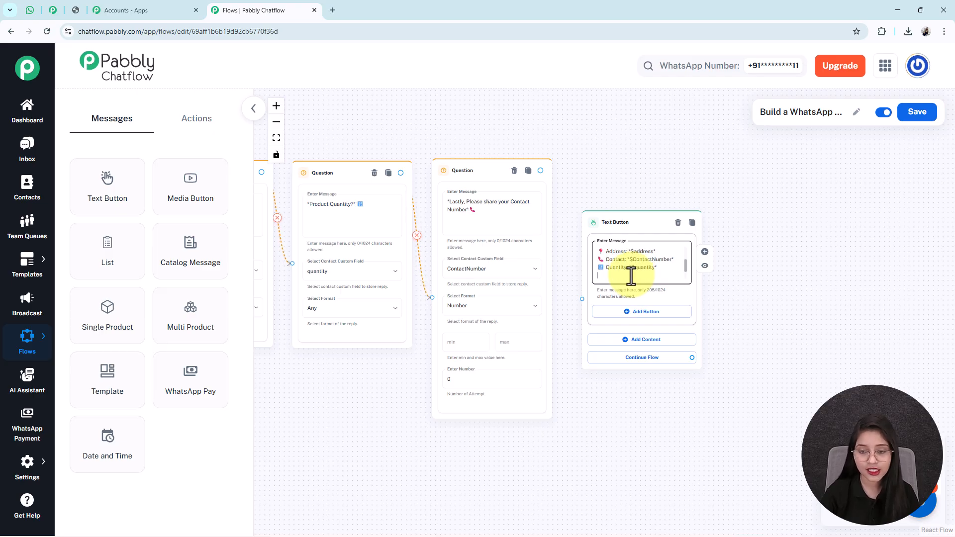
pyautogui.scroll(1, 631, 275)
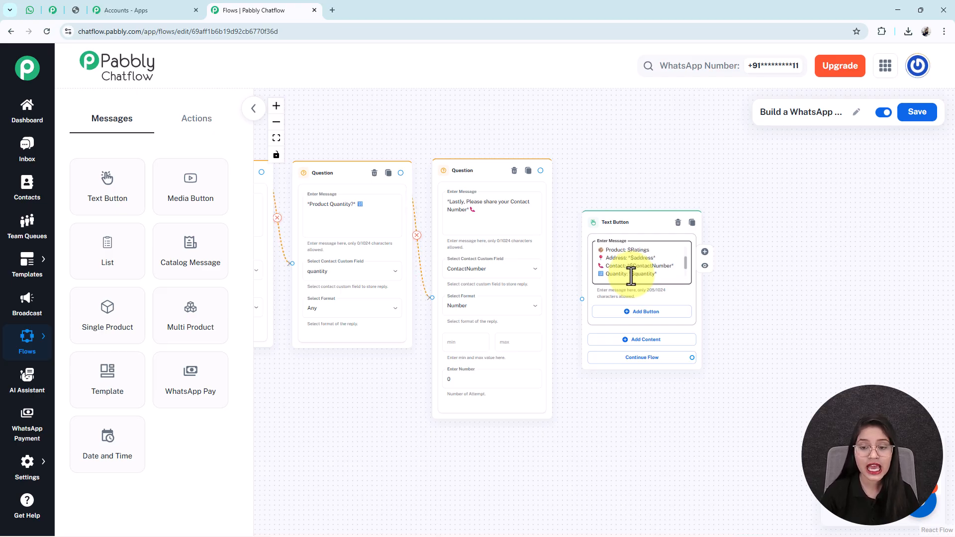
pyautogui.scroll(3, 631, 275)
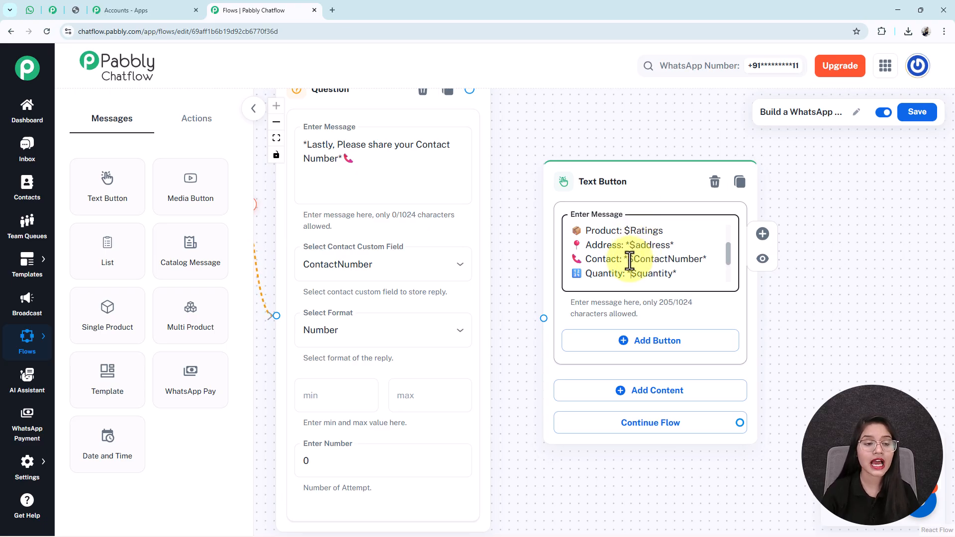
pyautogui.scroll(3, 630, 260)
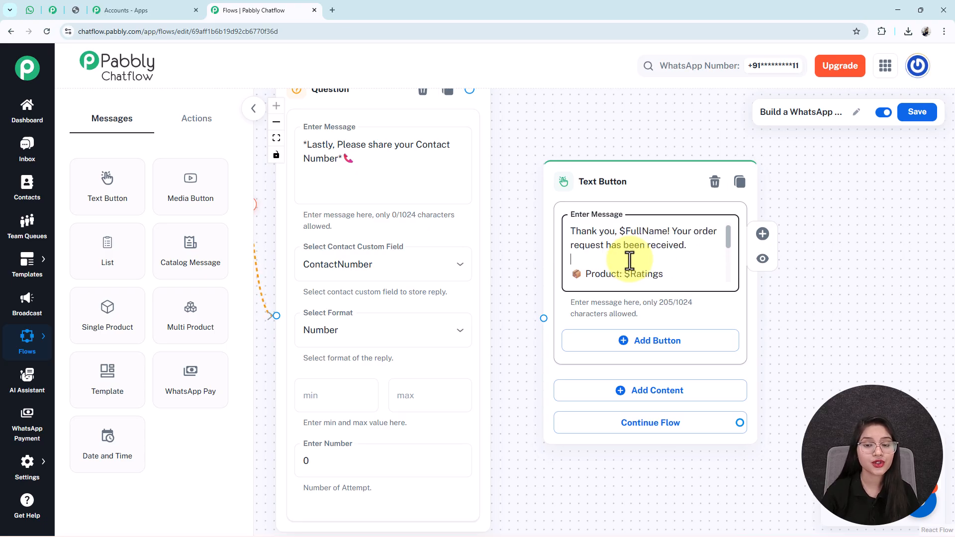
pyautogui.scroll(-3, 629, 260)
pyautogui.scroll(-5, 630, 259)
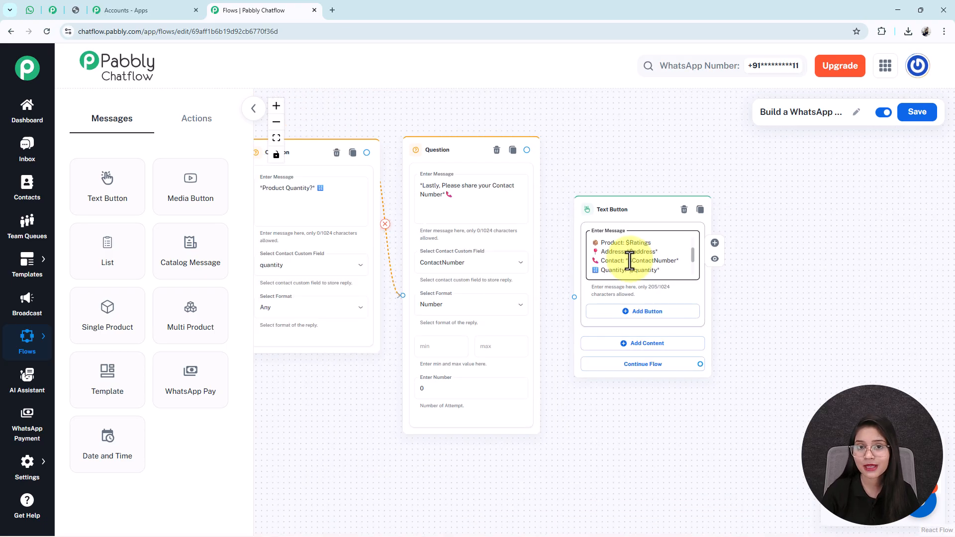
# - Bring the confirmation node into view, then switch to the WhatsApp Web test chat
pyautogui.moveTo(346, 388); pyautogui.dragTo(533, 356)
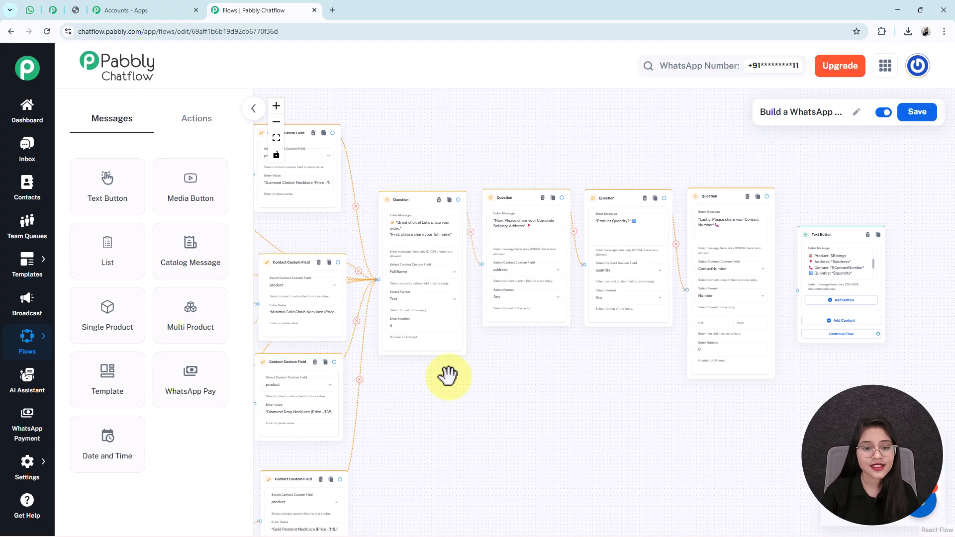
pyautogui.moveTo(444, 409); pyautogui.dragTo(466, 419)
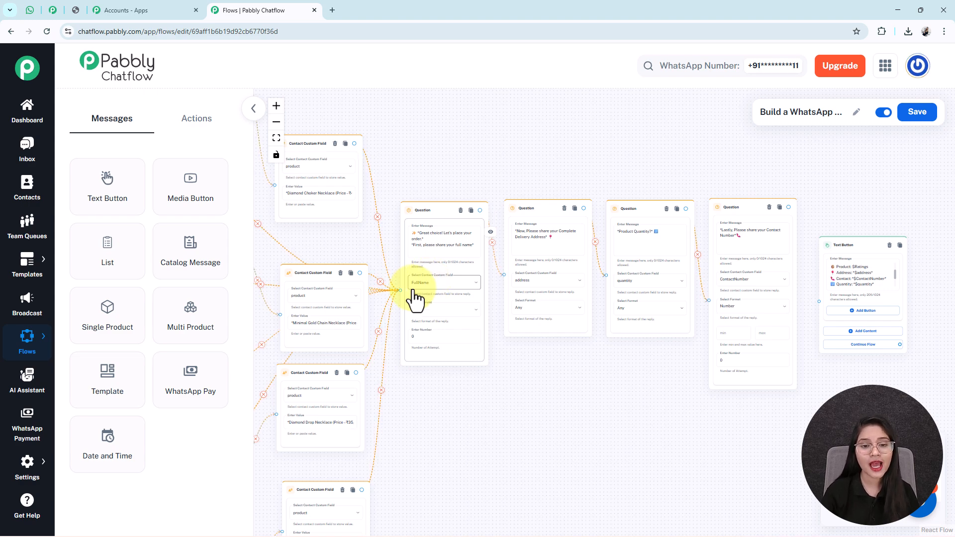
pyautogui.moveTo(616, 426); pyautogui.dragTo(469, 441)
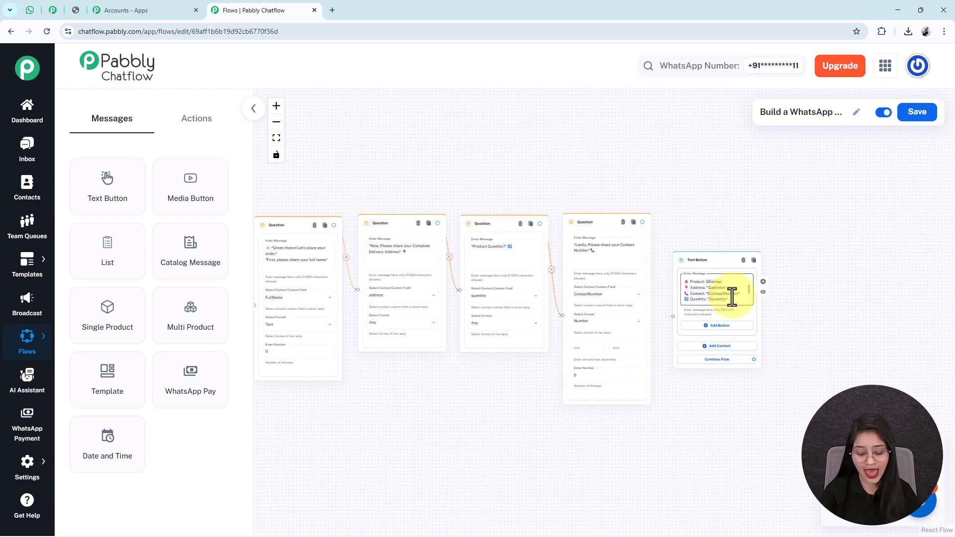
pyautogui.scroll(2, 718, 280)
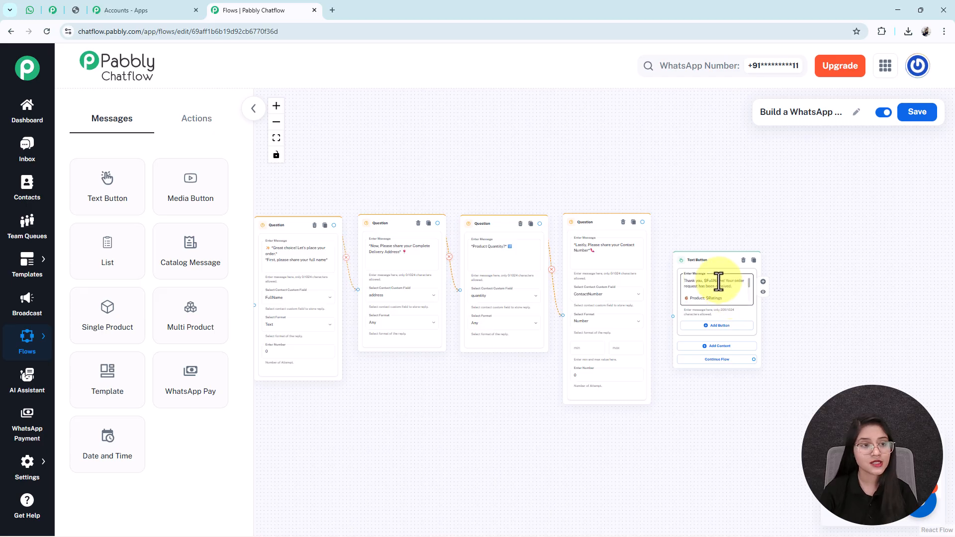
pyautogui.click(30, 10)
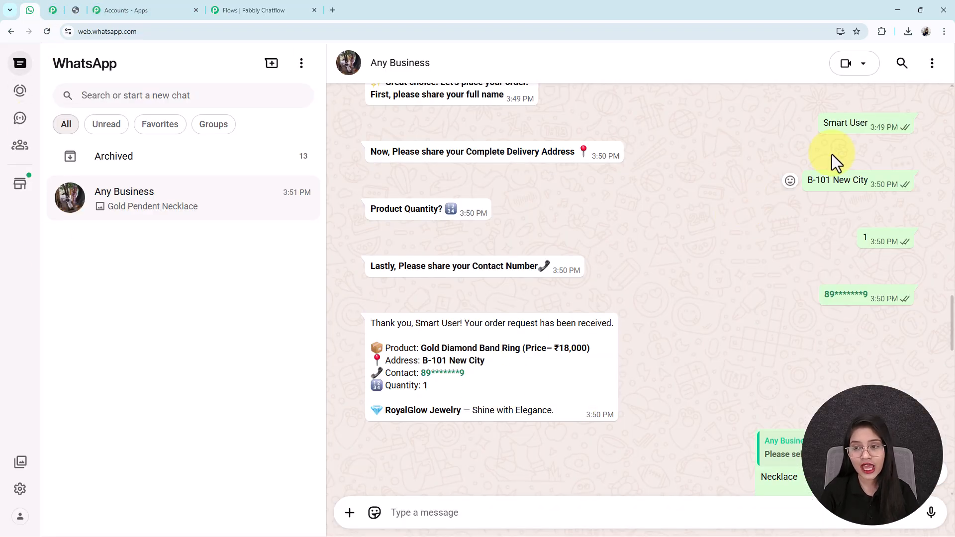
# - Compare the customer's name reply with the name in the confirmation, then return to Pabbly Chatflow
pyautogui.moveTo(872, 120); pyautogui.dragTo(814, 117)
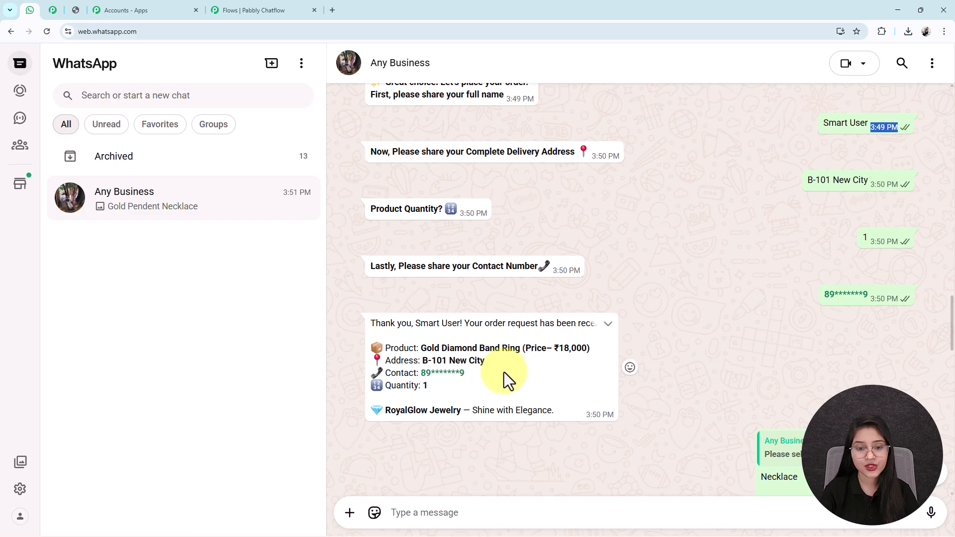
pyautogui.moveTo(416, 323); pyautogui.dragTo(460, 324)
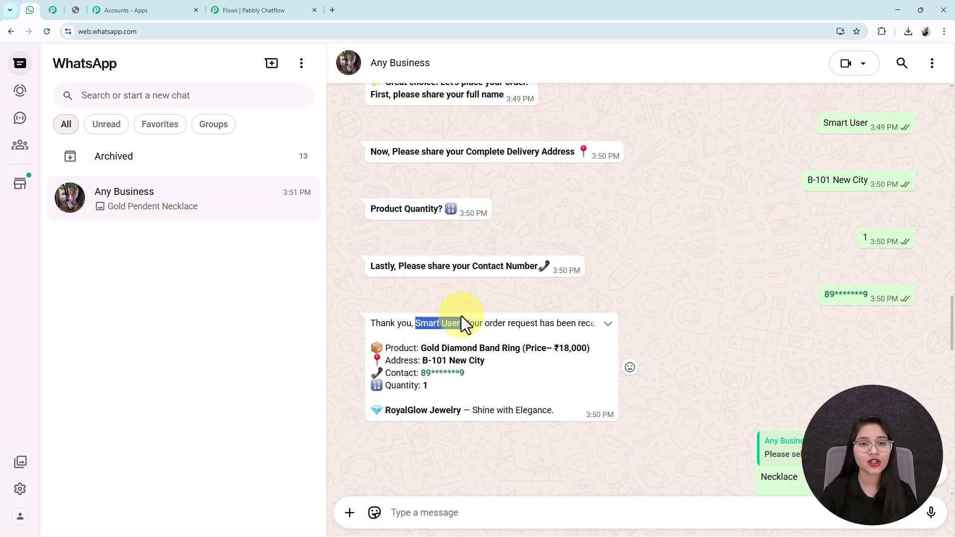
pyautogui.scroll(1, 356, 426)
pyautogui.click(252, 9)
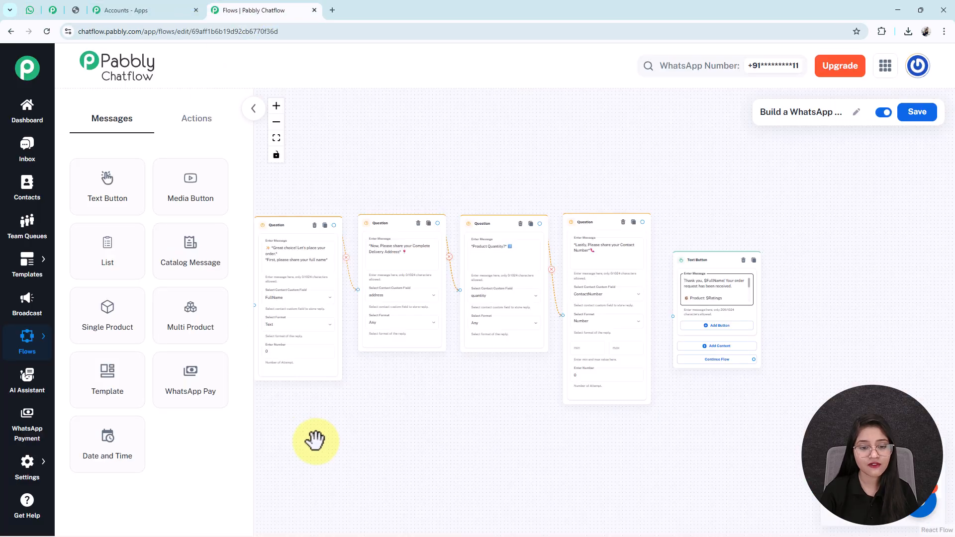
# - Connect the last question node to the order-confirmation Text Button
pyautogui.scroll(3, 315, 439)
pyautogui.scroll(-2, 463, 353)
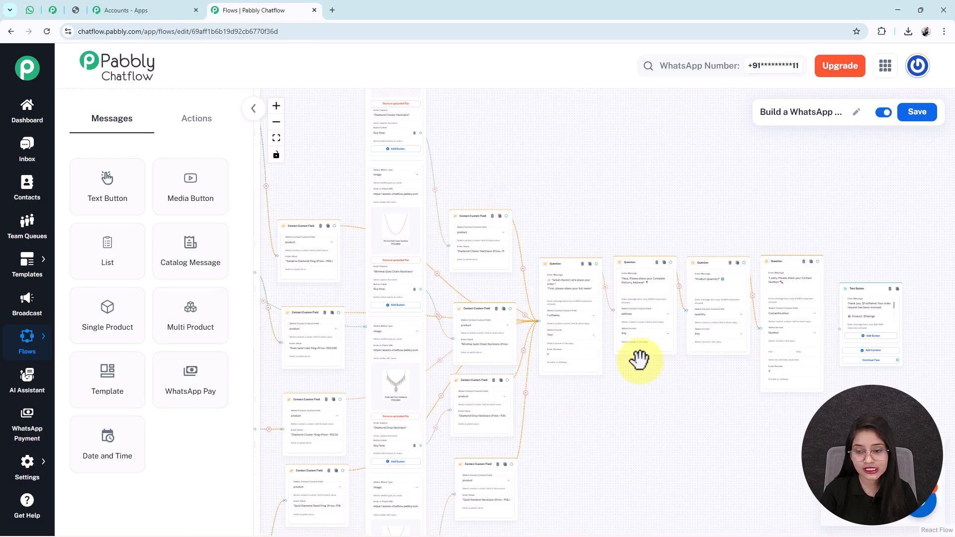
pyautogui.moveTo(818, 261); pyautogui.dragTo(840, 330)
pyautogui.click(276, 138)
# - Add a Text Button with the free-shipping above ₹10,000 and complimentary jewelry cleaning message
pyautogui.scroll(5, 393, 264)
pyautogui.moveTo(356, 312); pyautogui.dragTo(366, 374)
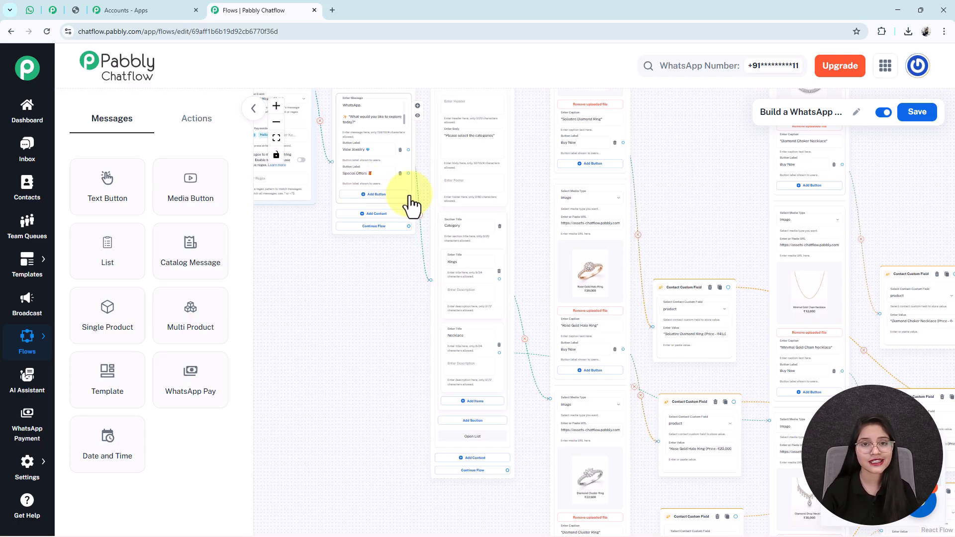
pyautogui.moveTo(393, 258); pyautogui.dragTo(383, 295)
pyautogui.click(398, 308)
pyautogui.moveTo(613, 280); pyautogui.dragTo(628, 174)
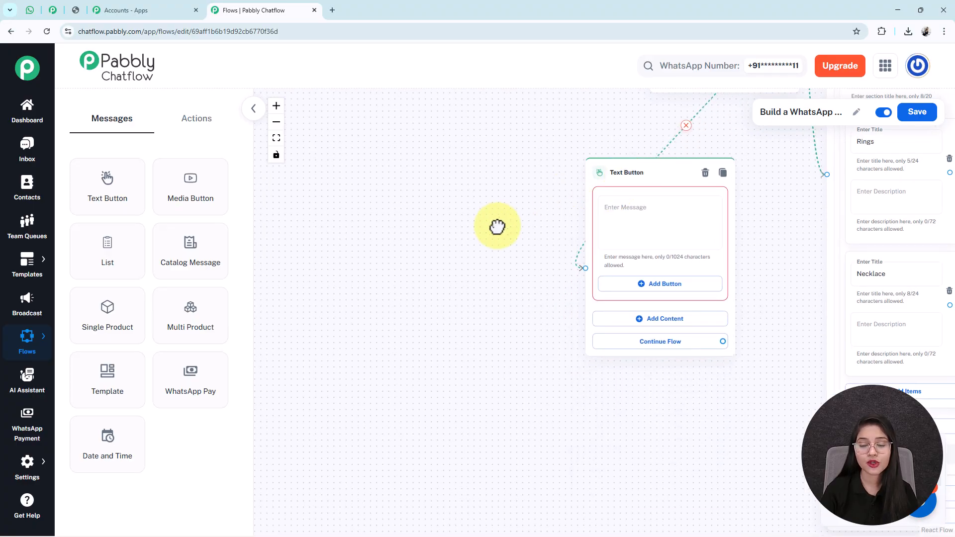
pyautogui.moveTo(524, 213); pyautogui.dragTo(409, 265)
pyautogui.click(478, 287)
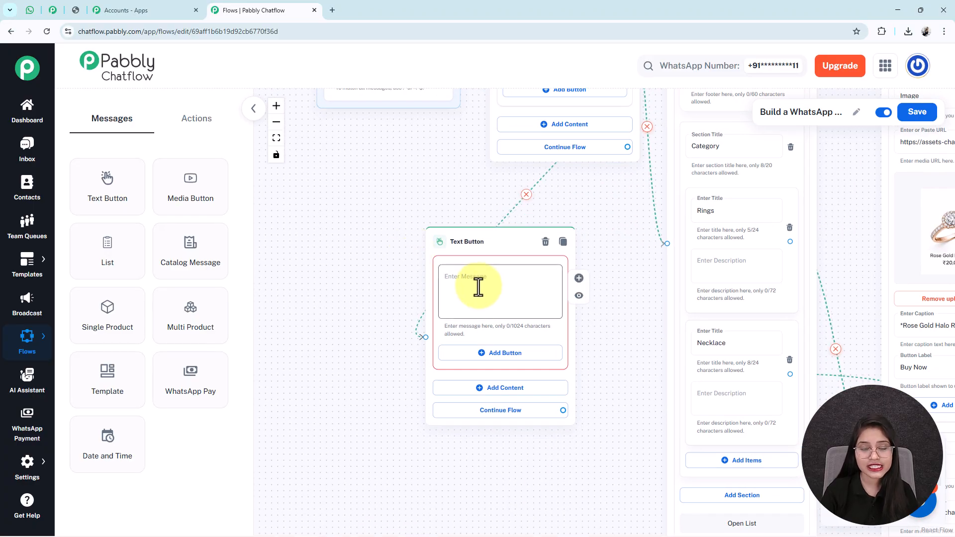
pyautogui.hotkey('ctrl', 'v')
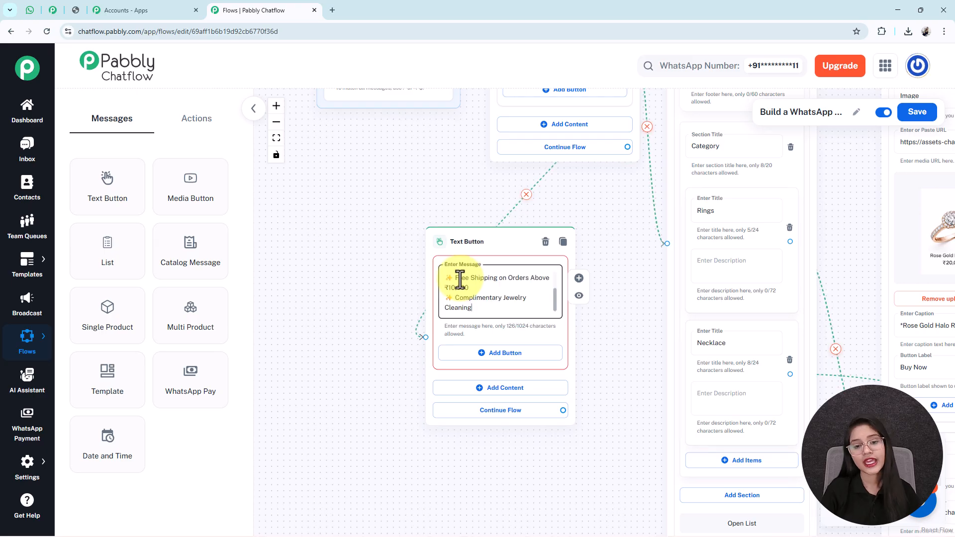
pyautogui.click(276, 138)
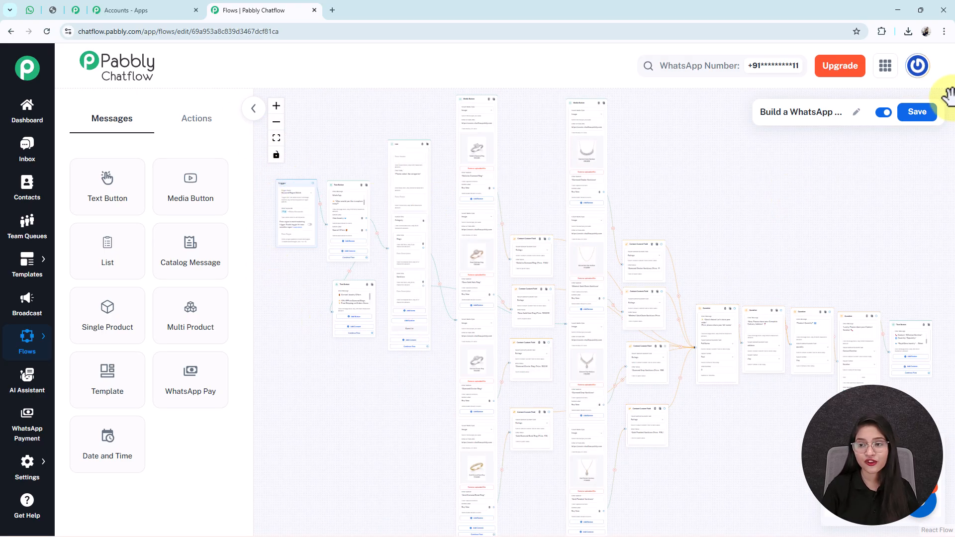
# - Save the complete jewelry ordering flow
pyautogui.click(918, 112)
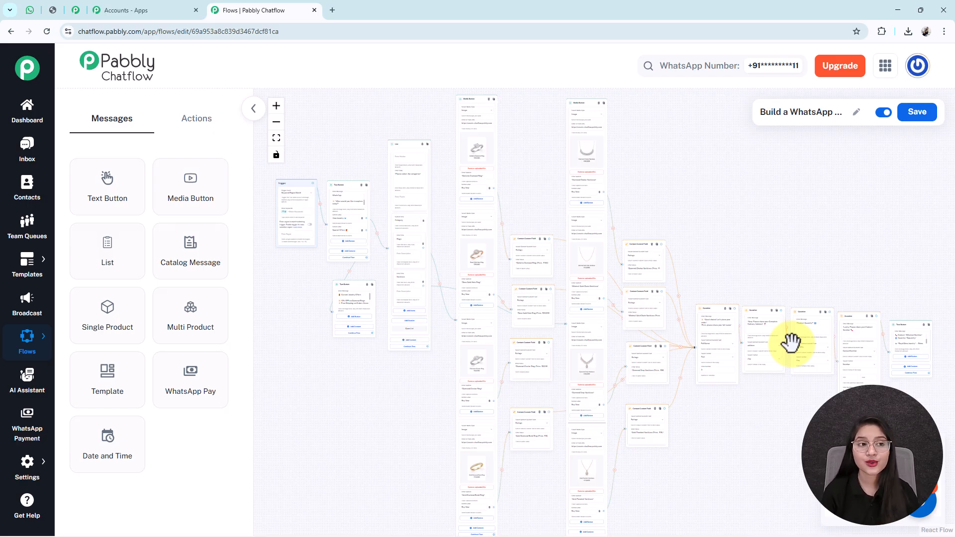
# - Scroll back through the WhatsApp Web test chat, then return to the flow editor
pyautogui.click(34, 13)
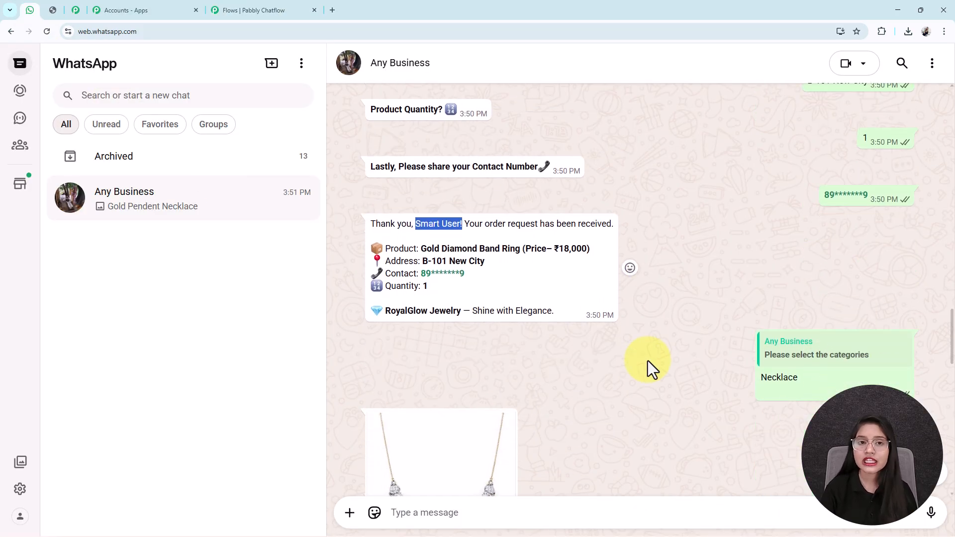
pyautogui.scroll(5, 647, 360)
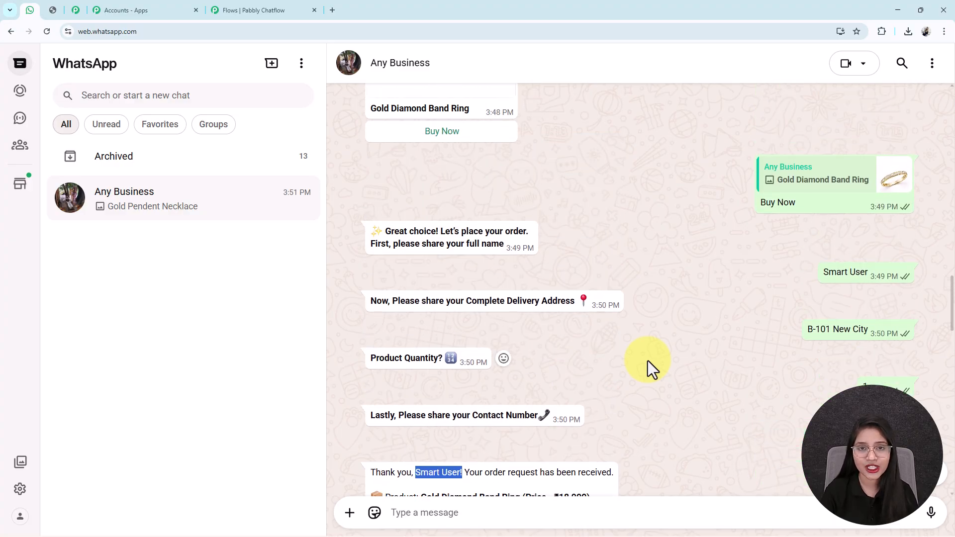
pyautogui.click(234, 9)
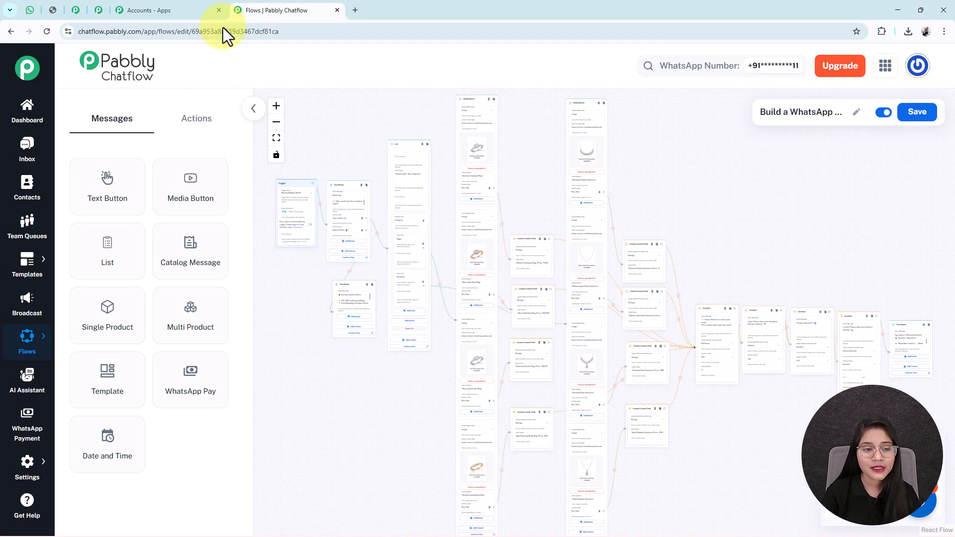
# - Place an API Request action node beside the order-confirmation node
pyautogui.click(201, 122)
pyautogui.moveTo(106, 413); pyautogui.dragTo(882, 309)
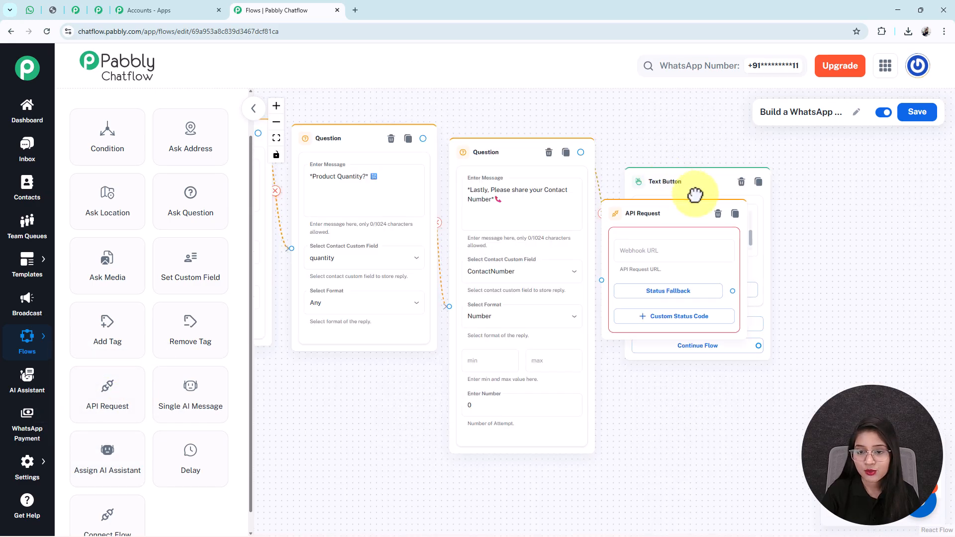
pyautogui.moveTo(674, 184); pyautogui.dragTo(825, 195)
pyautogui.moveTo(682, 204); pyautogui.dragTo(694, 208)
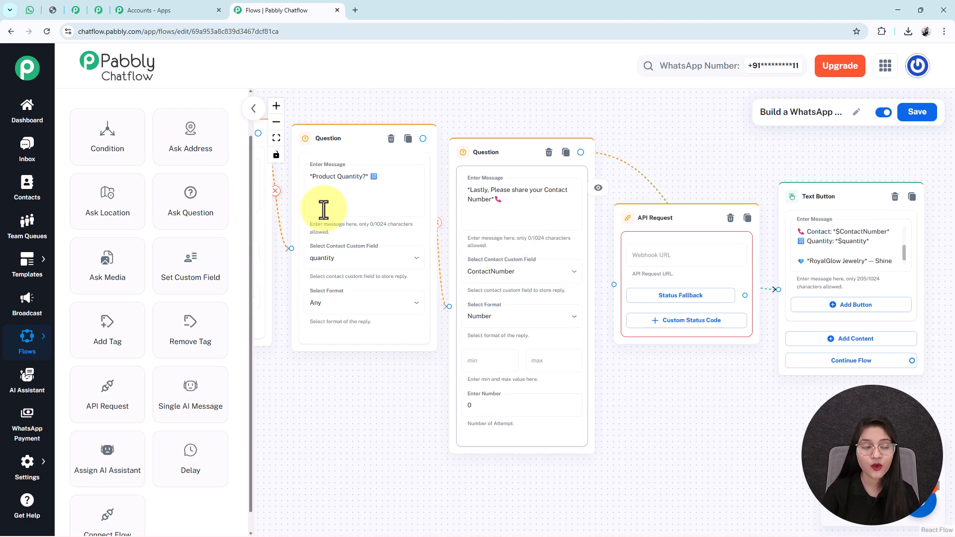
# - After checking the Pabbly Connect workflow, delete the API Request node and move the confirmation node back
pyautogui.click(99, 10)
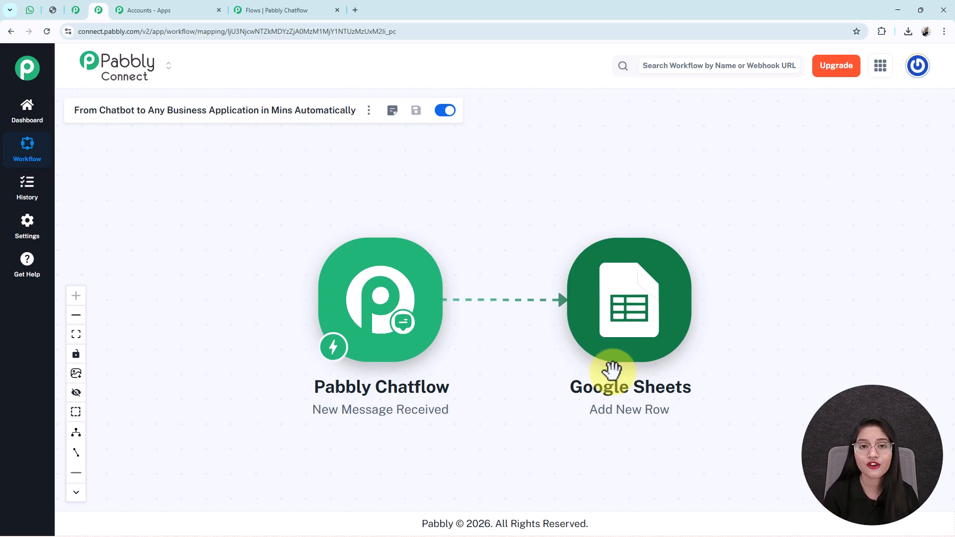
pyautogui.click(268, 10)
pyautogui.click(730, 219)
pyautogui.moveTo(827, 207); pyautogui.dragTo(713, 218)
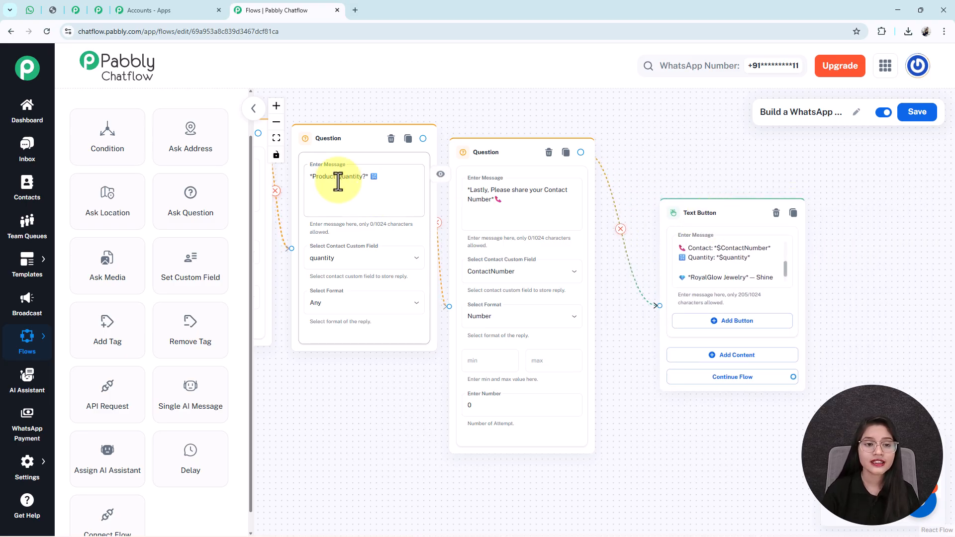
# - Fit the whole flow in view, then show the WhatsApp chat with the ₹25,000 ring card
pyautogui.click(276, 138)
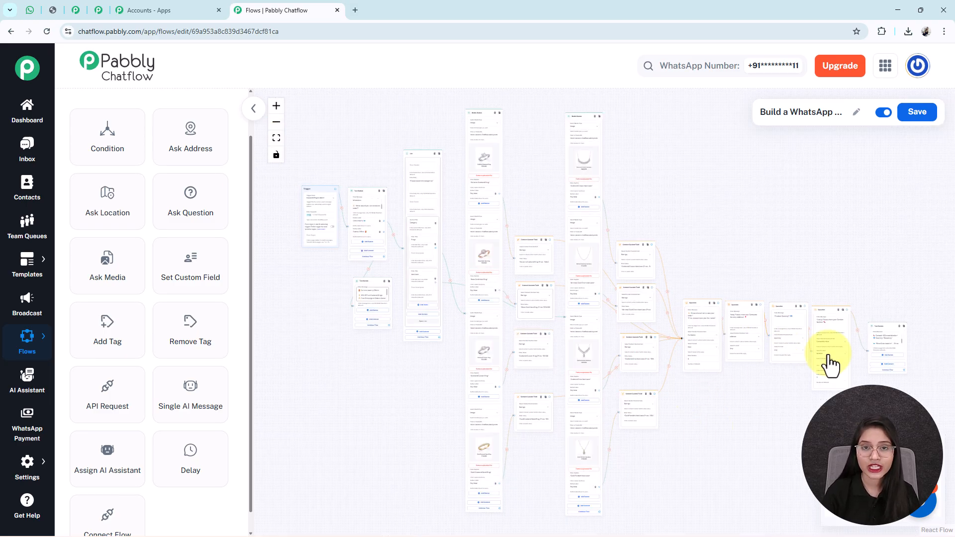
pyautogui.click(29, 10)
pyautogui.scroll(10, 600, 354)
pyautogui.scroll(-5, 600, 353)
pyautogui.scroll(13, 600, 354)
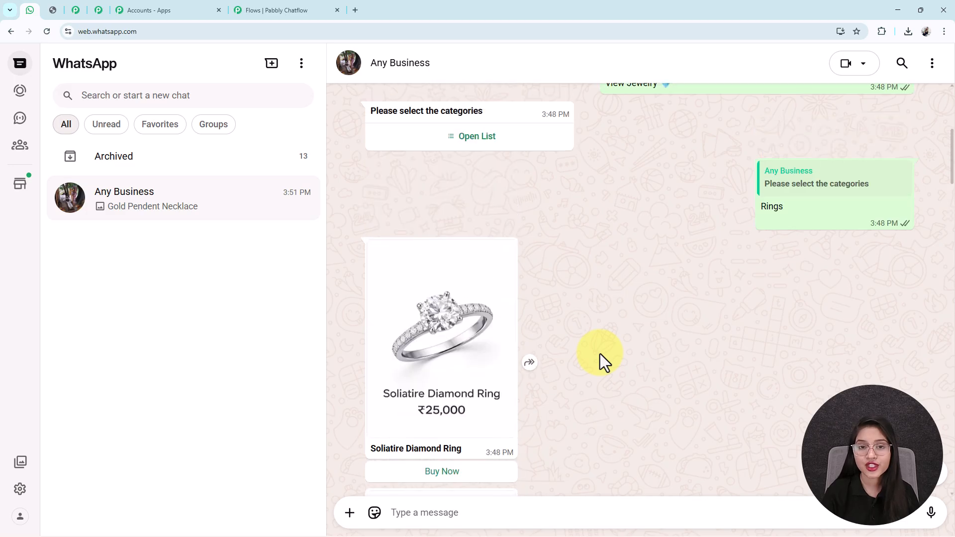
# - Scroll through the whole WhatsApp test conversation, then open the discount coupon image tab
pyautogui.scroll(6, 600, 353)
pyautogui.scroll(-11, 600, 354)
pyautogui.scroll(-15, 597, 356)
pyautogui.scroll(-16, 592, 359)
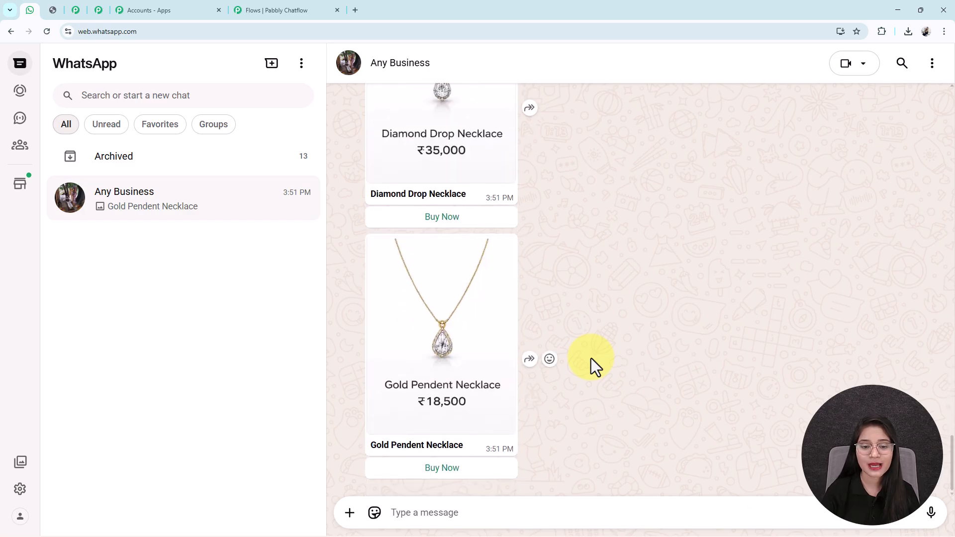
pyautogui.scroll(15, 591, 358)
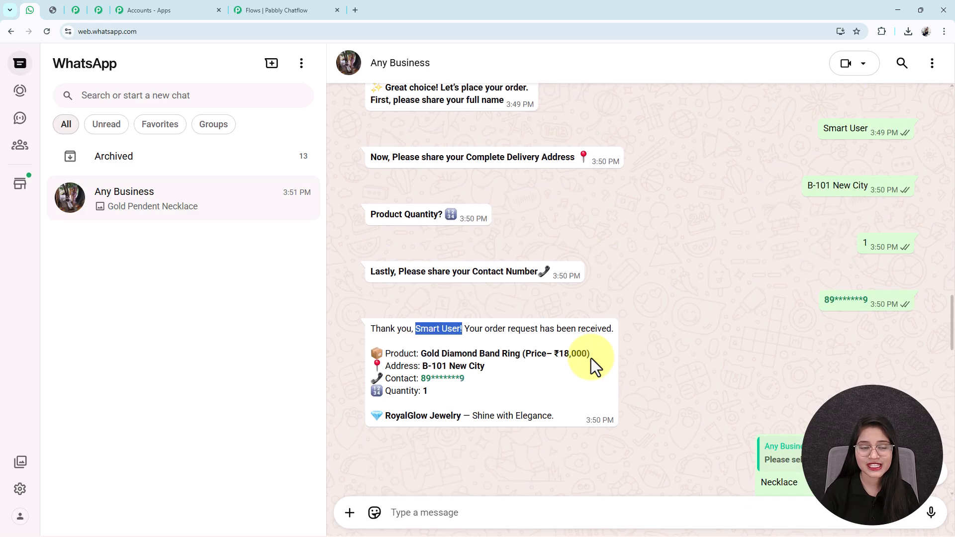
pyautogui.scroll(7, 591, 358)
pyautogui.click(290, 4)
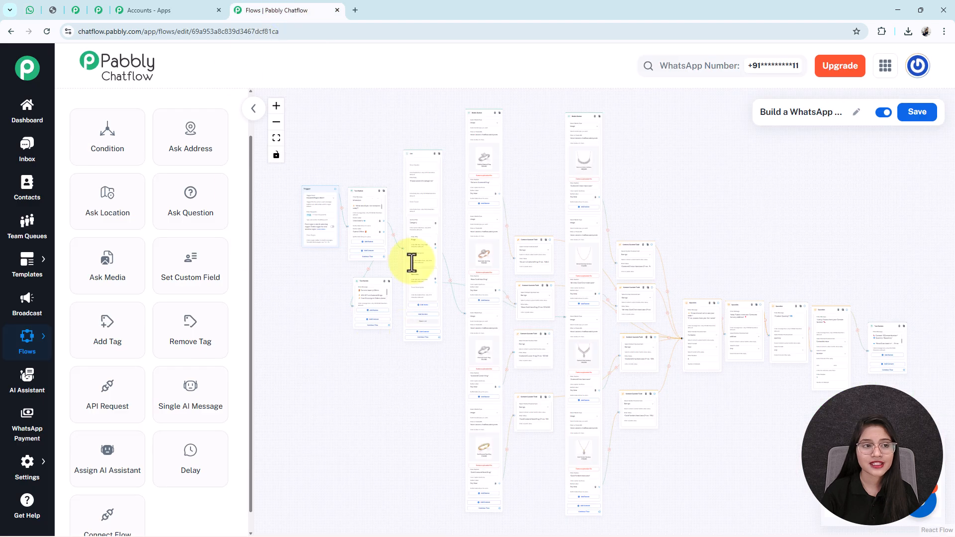
pyautogui.click(55, 11)
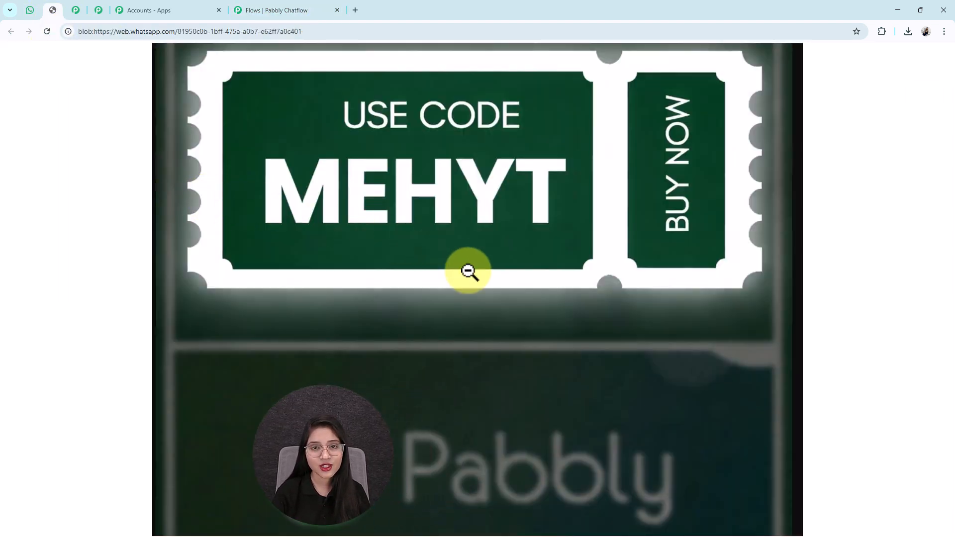